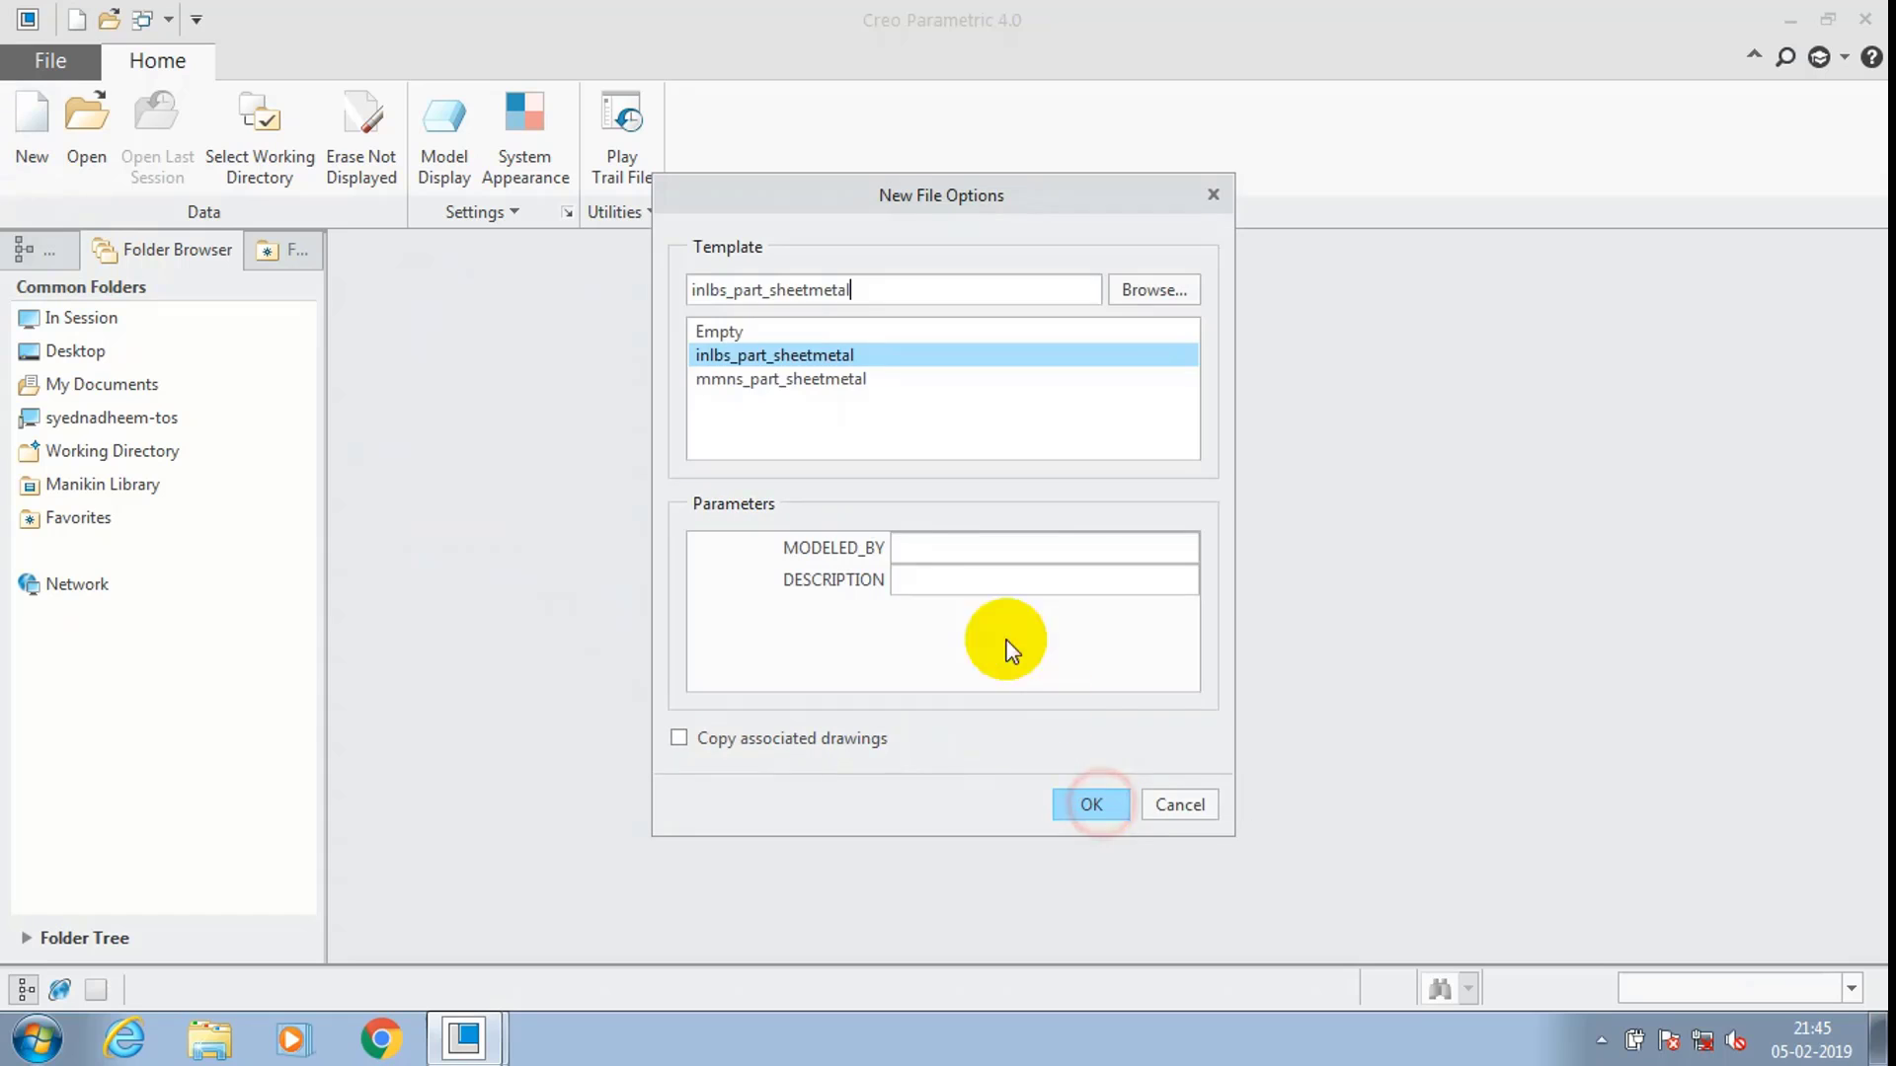
# Create the new sheet metal part from the mmns_part_sheetmetal template.
pyautogui.click(879, 379)
pyautogui.click(1098, 800)
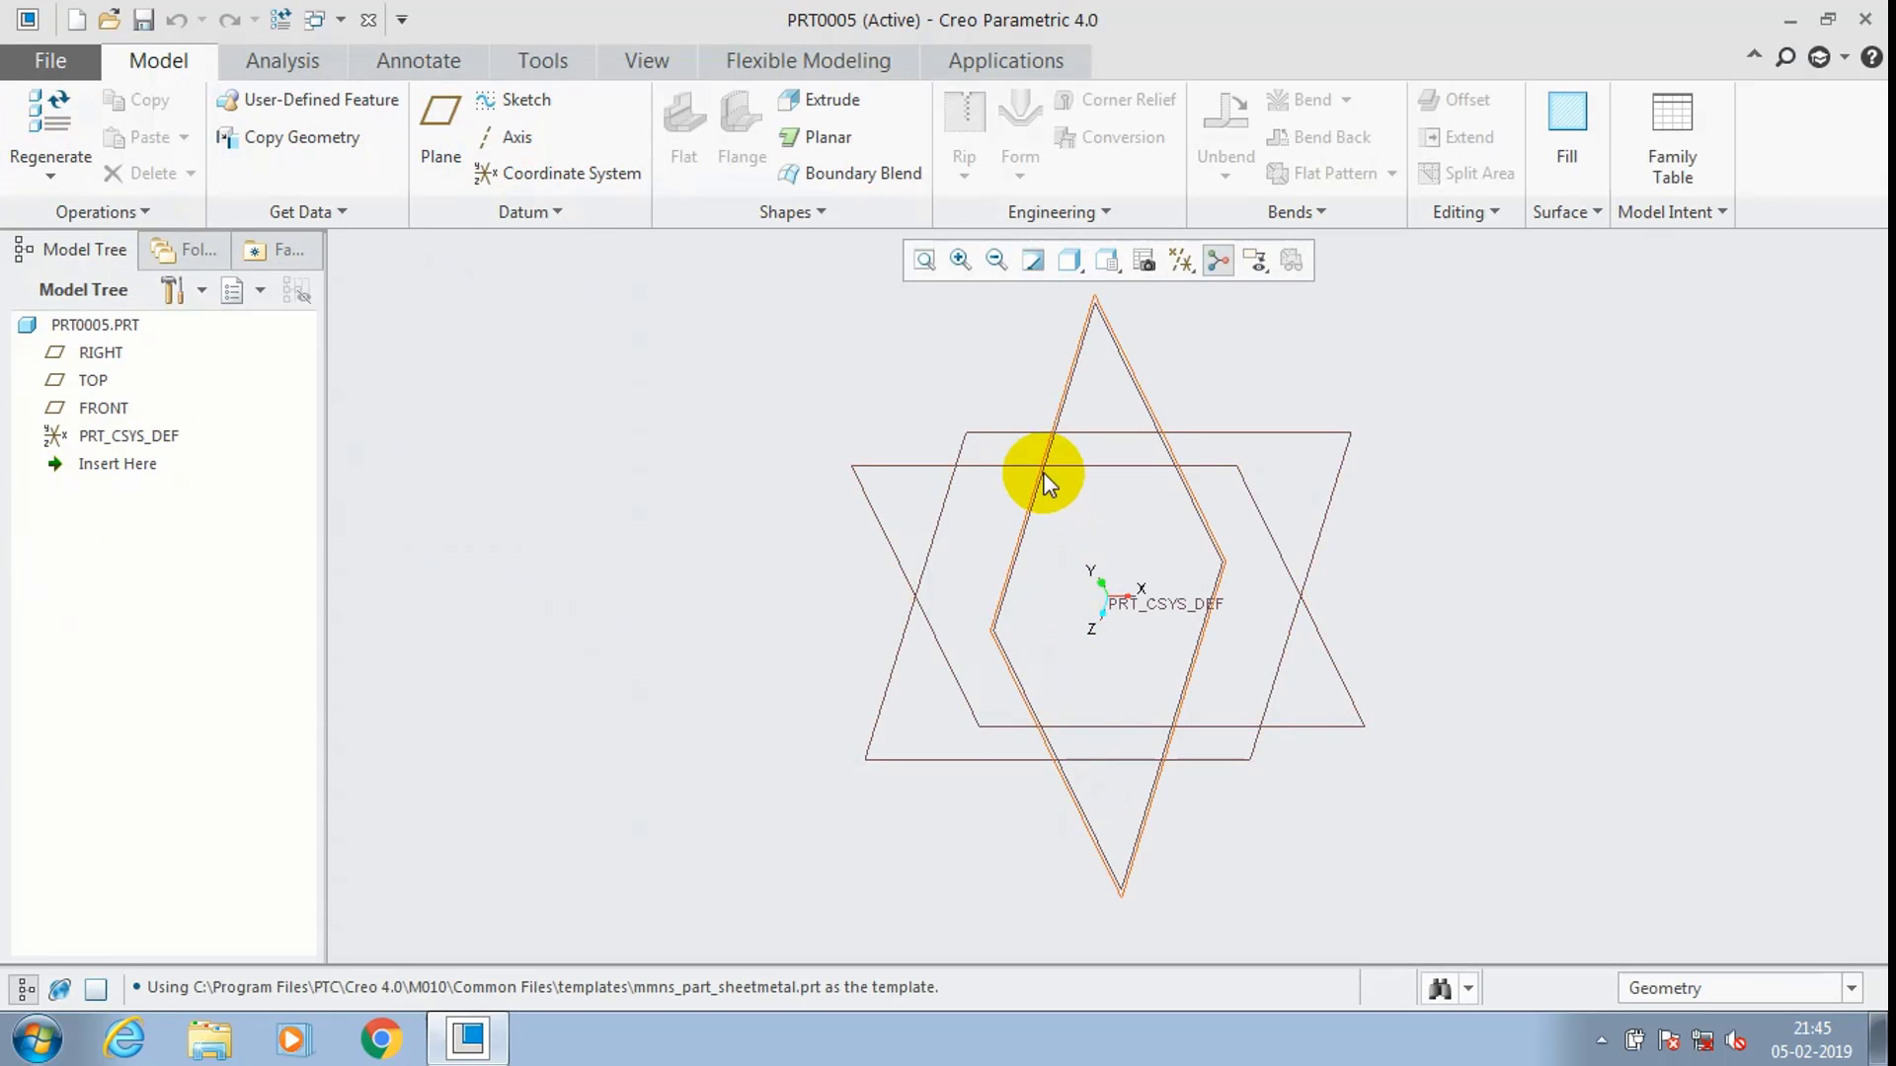
# Sketch a closed L-shaped profile on the TOP plane, about 270 mm wide and 236 mm high, with a leg about 125 mm wide.
pyautogui.click(1036, 431)
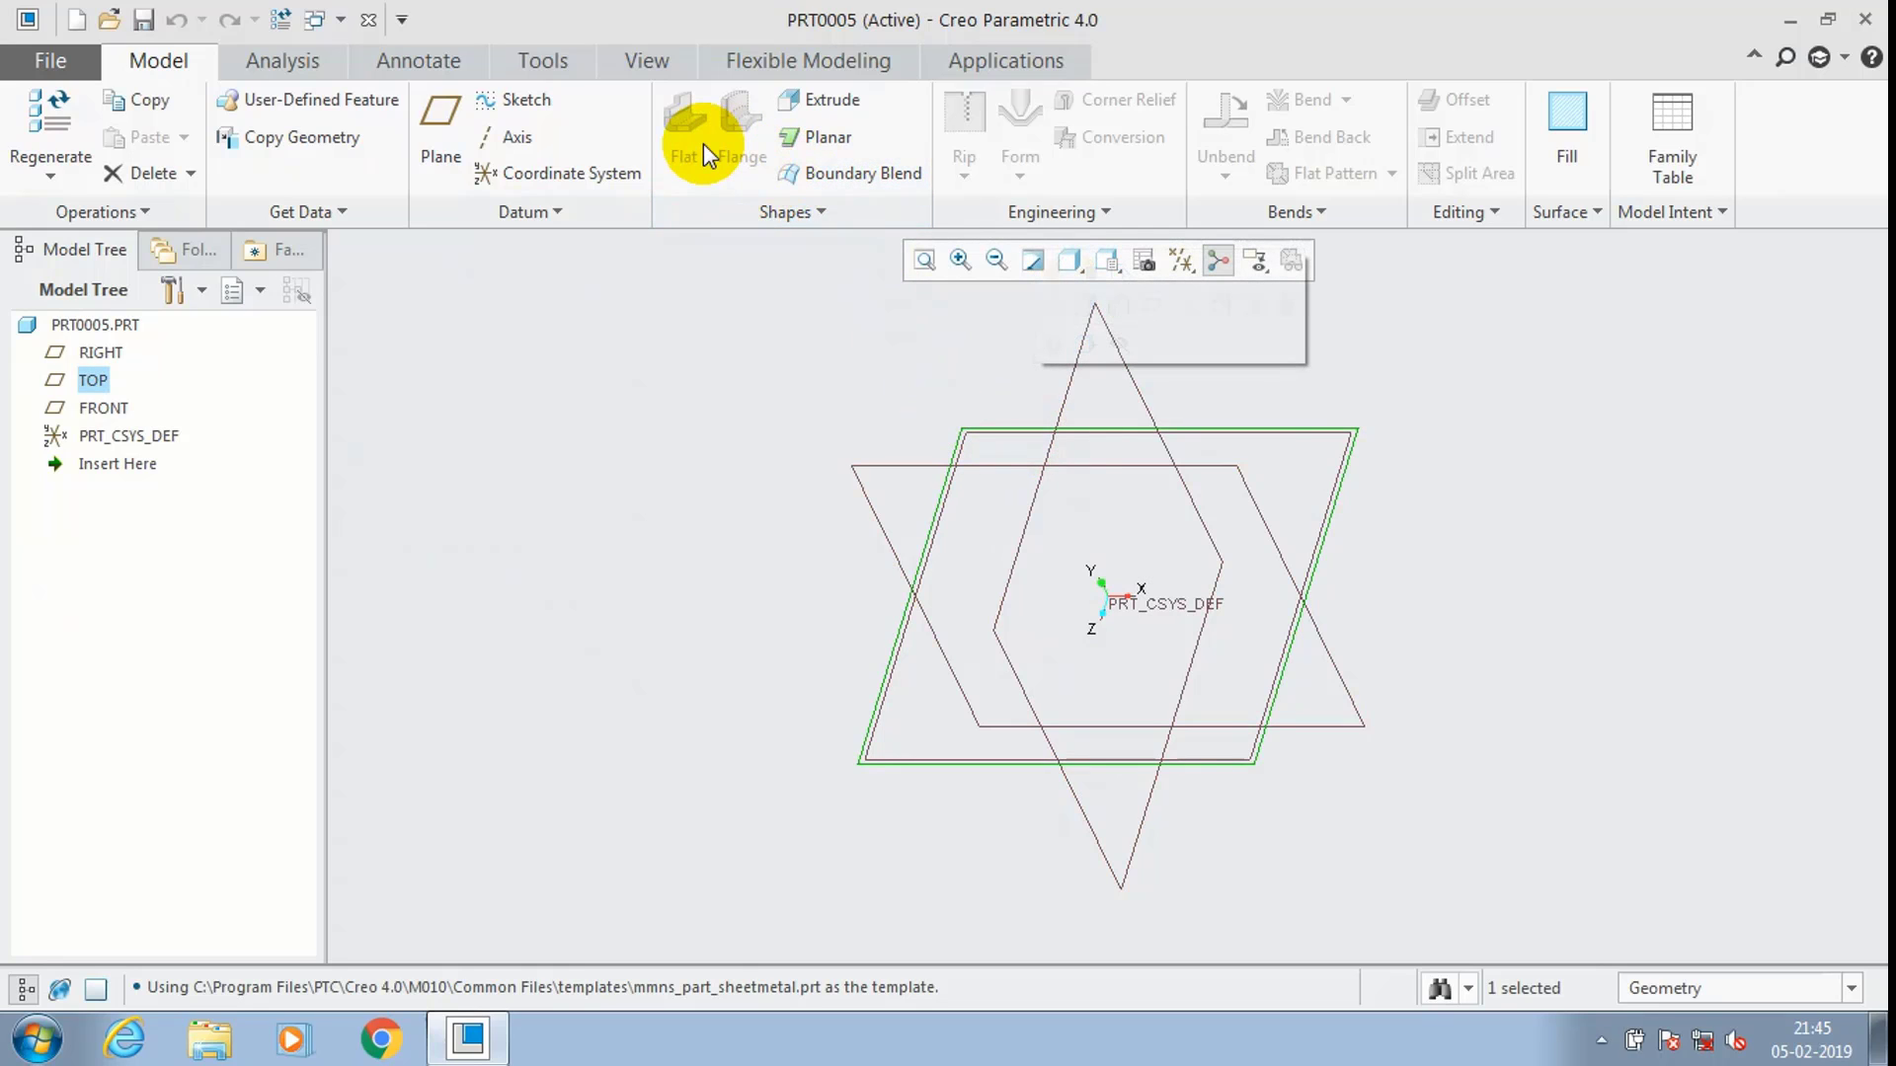
pyautogui.click(529, 102)
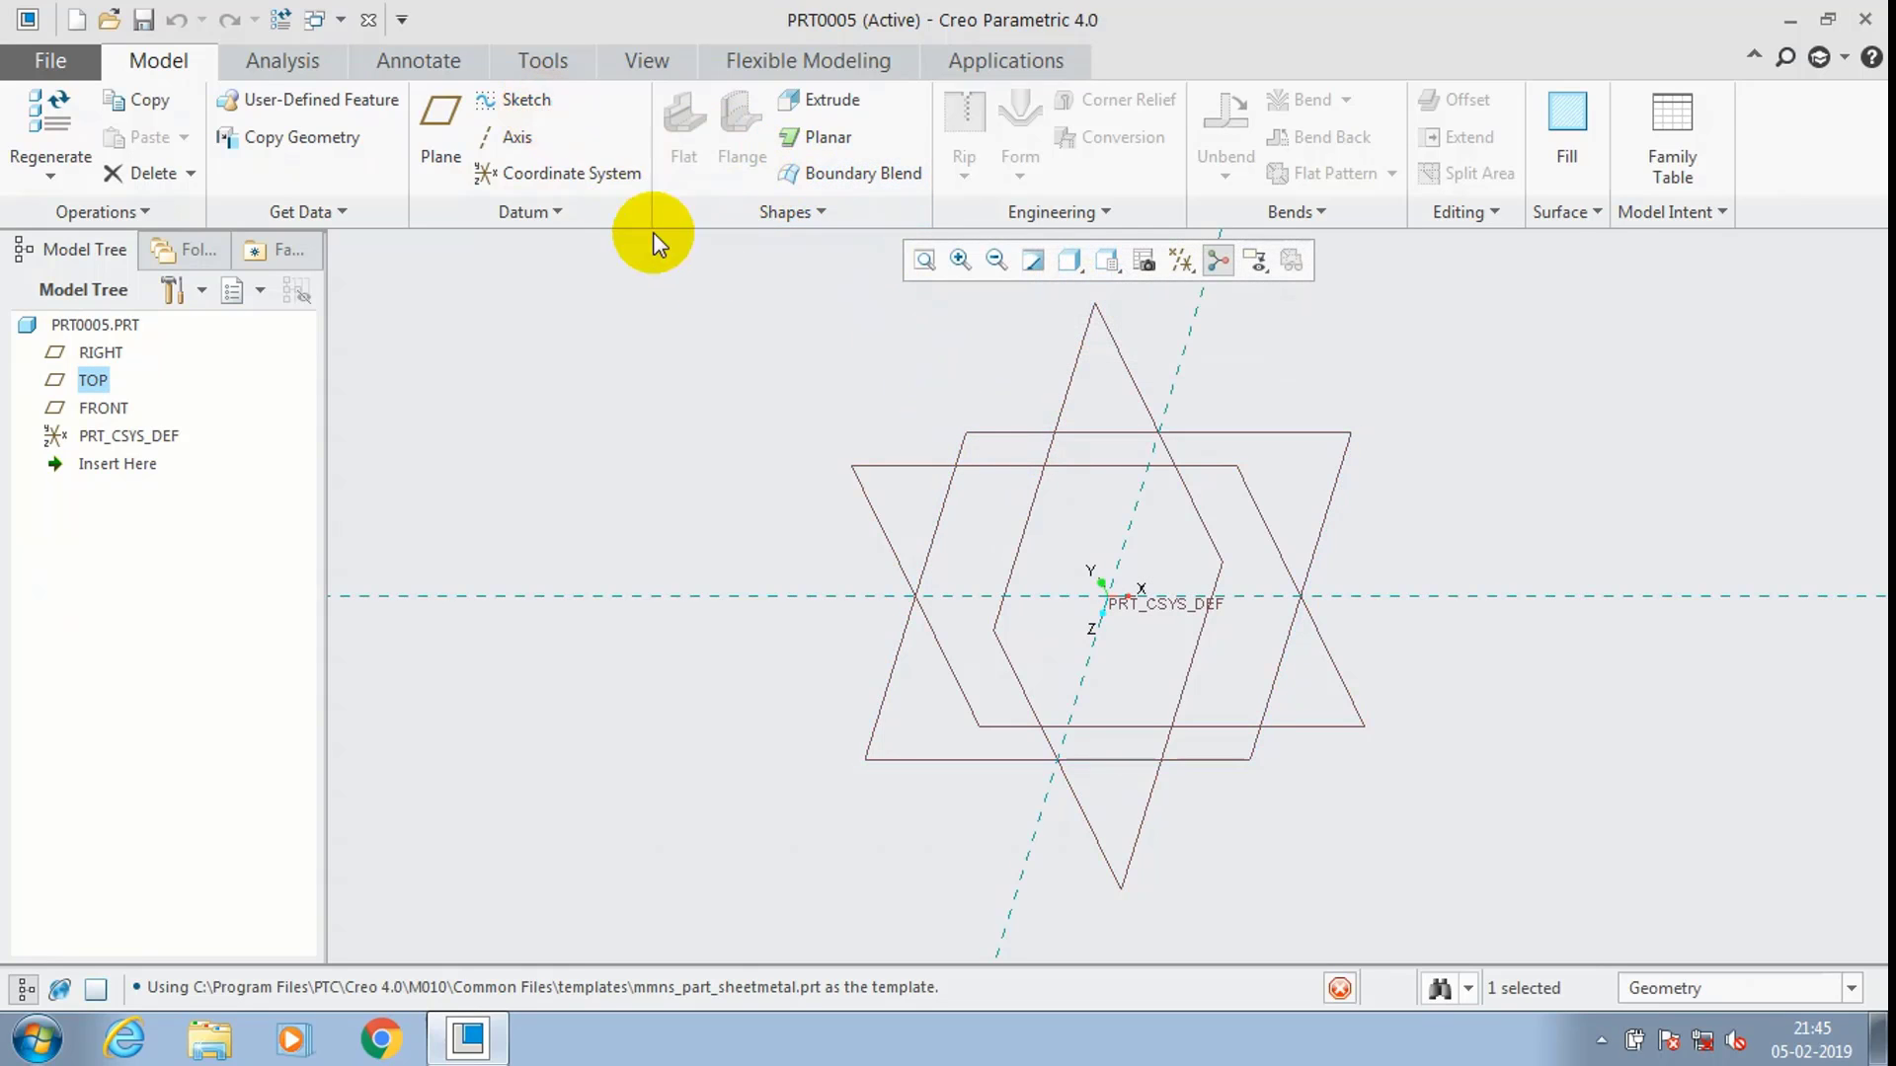
pyautogui.click(1215, 262)
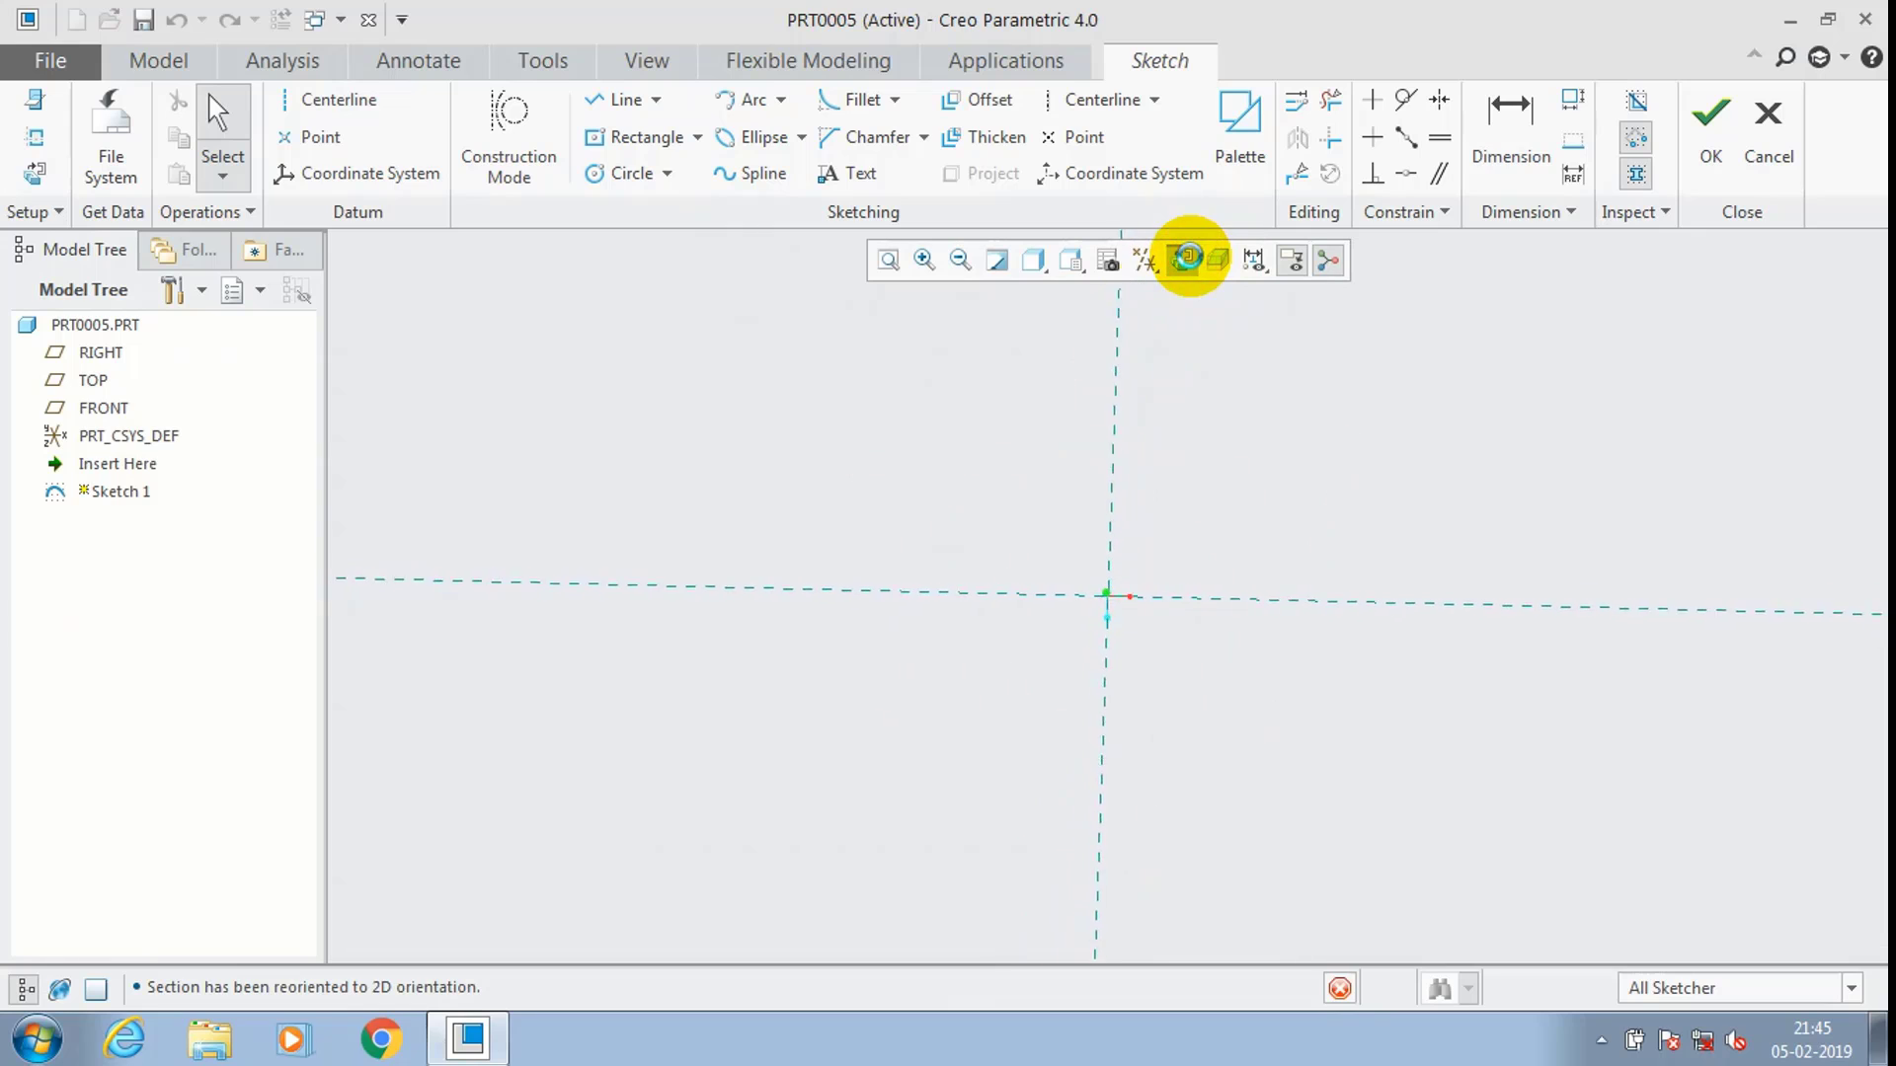
pyautogui.click(626, 99)
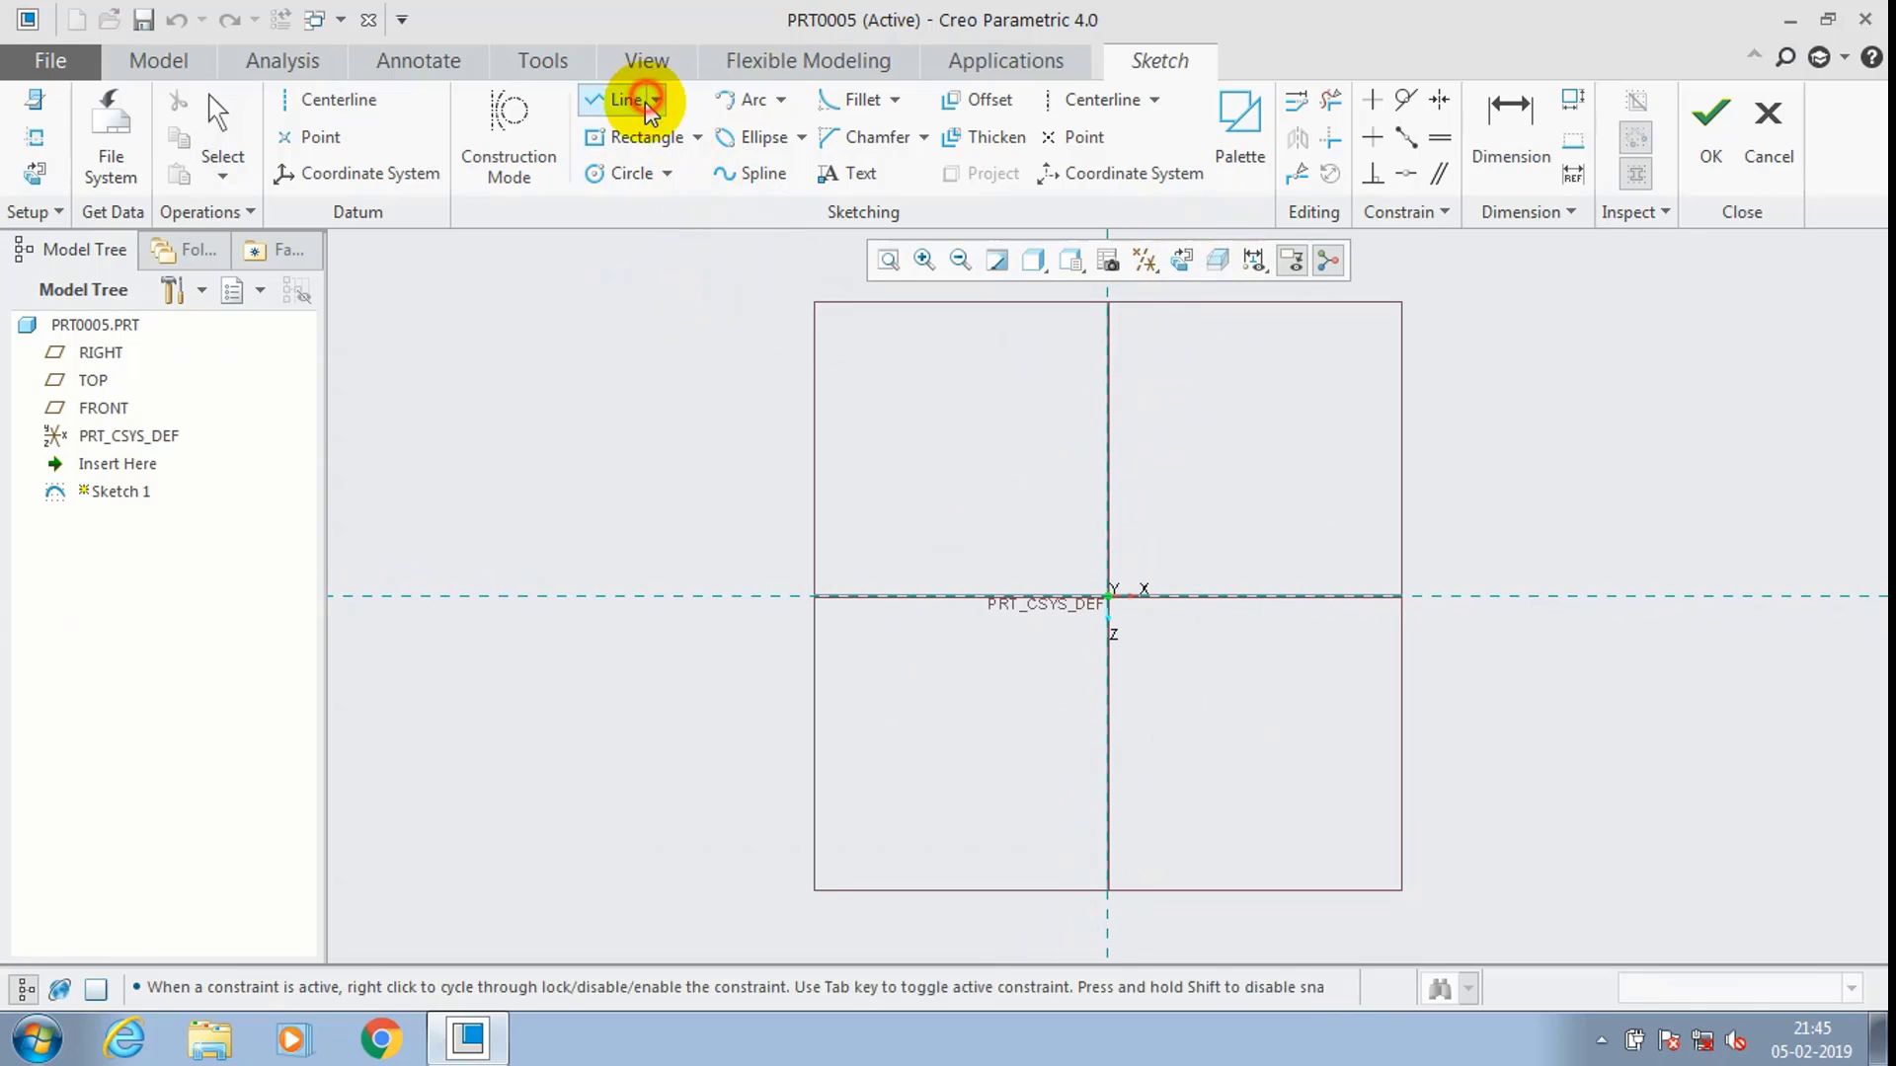
pyautogui.click(1024, 450)
pyautogui.click(1337, 453)
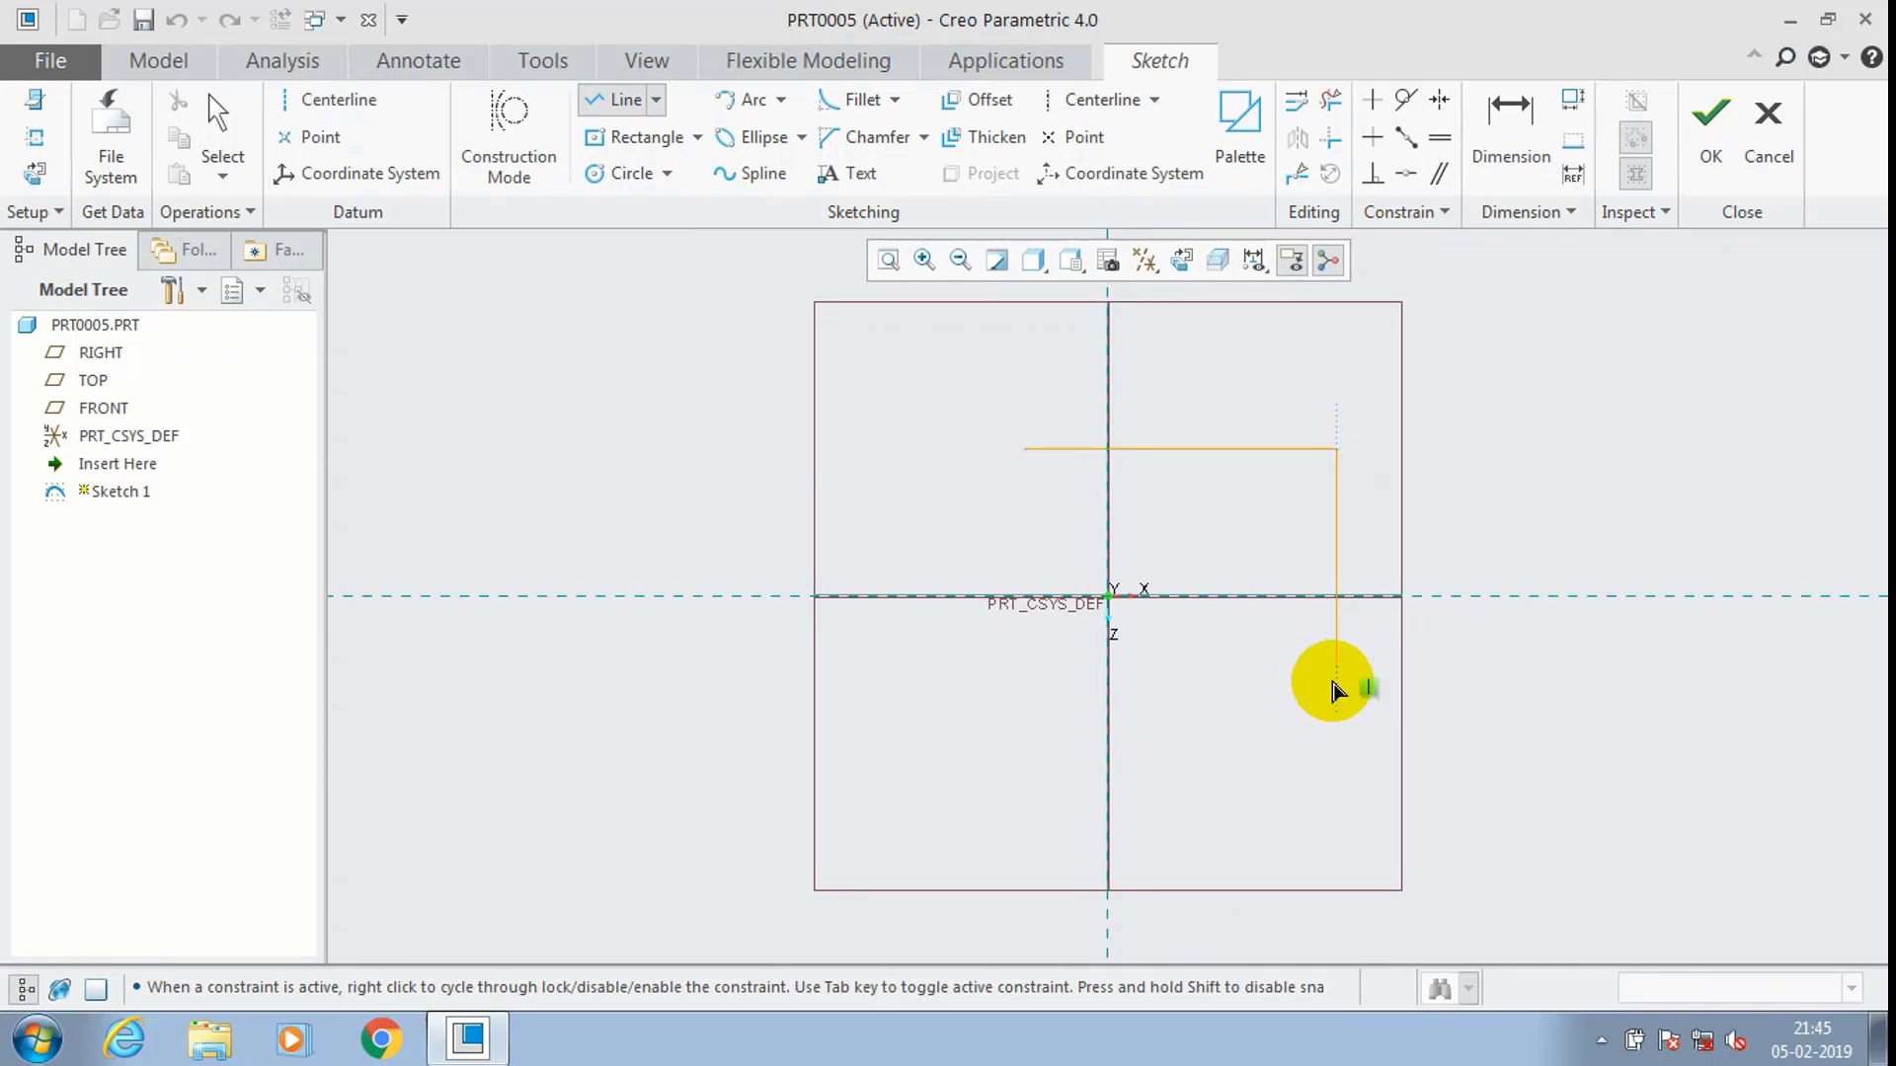
pyautogui.click(1337, 722)
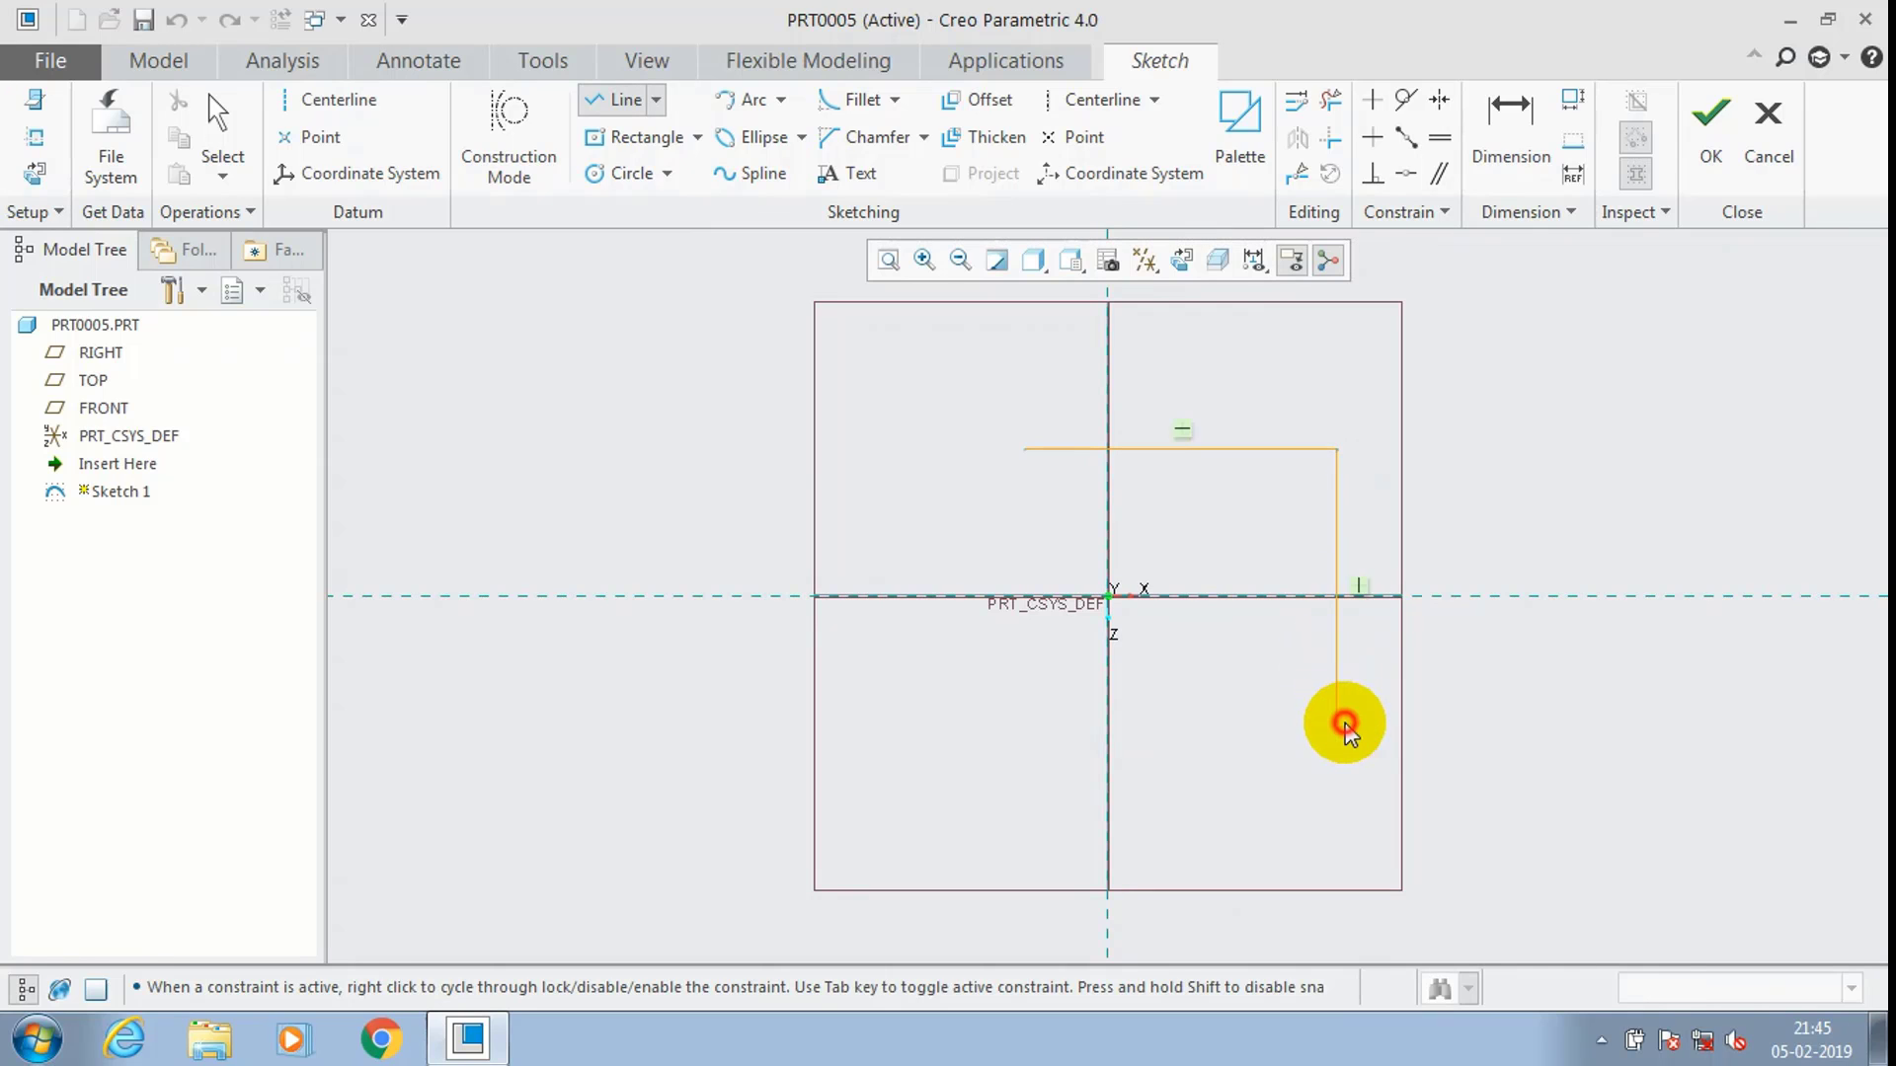
pyautogui.click(1192, 722)
pyautogui.click(1190, 622)
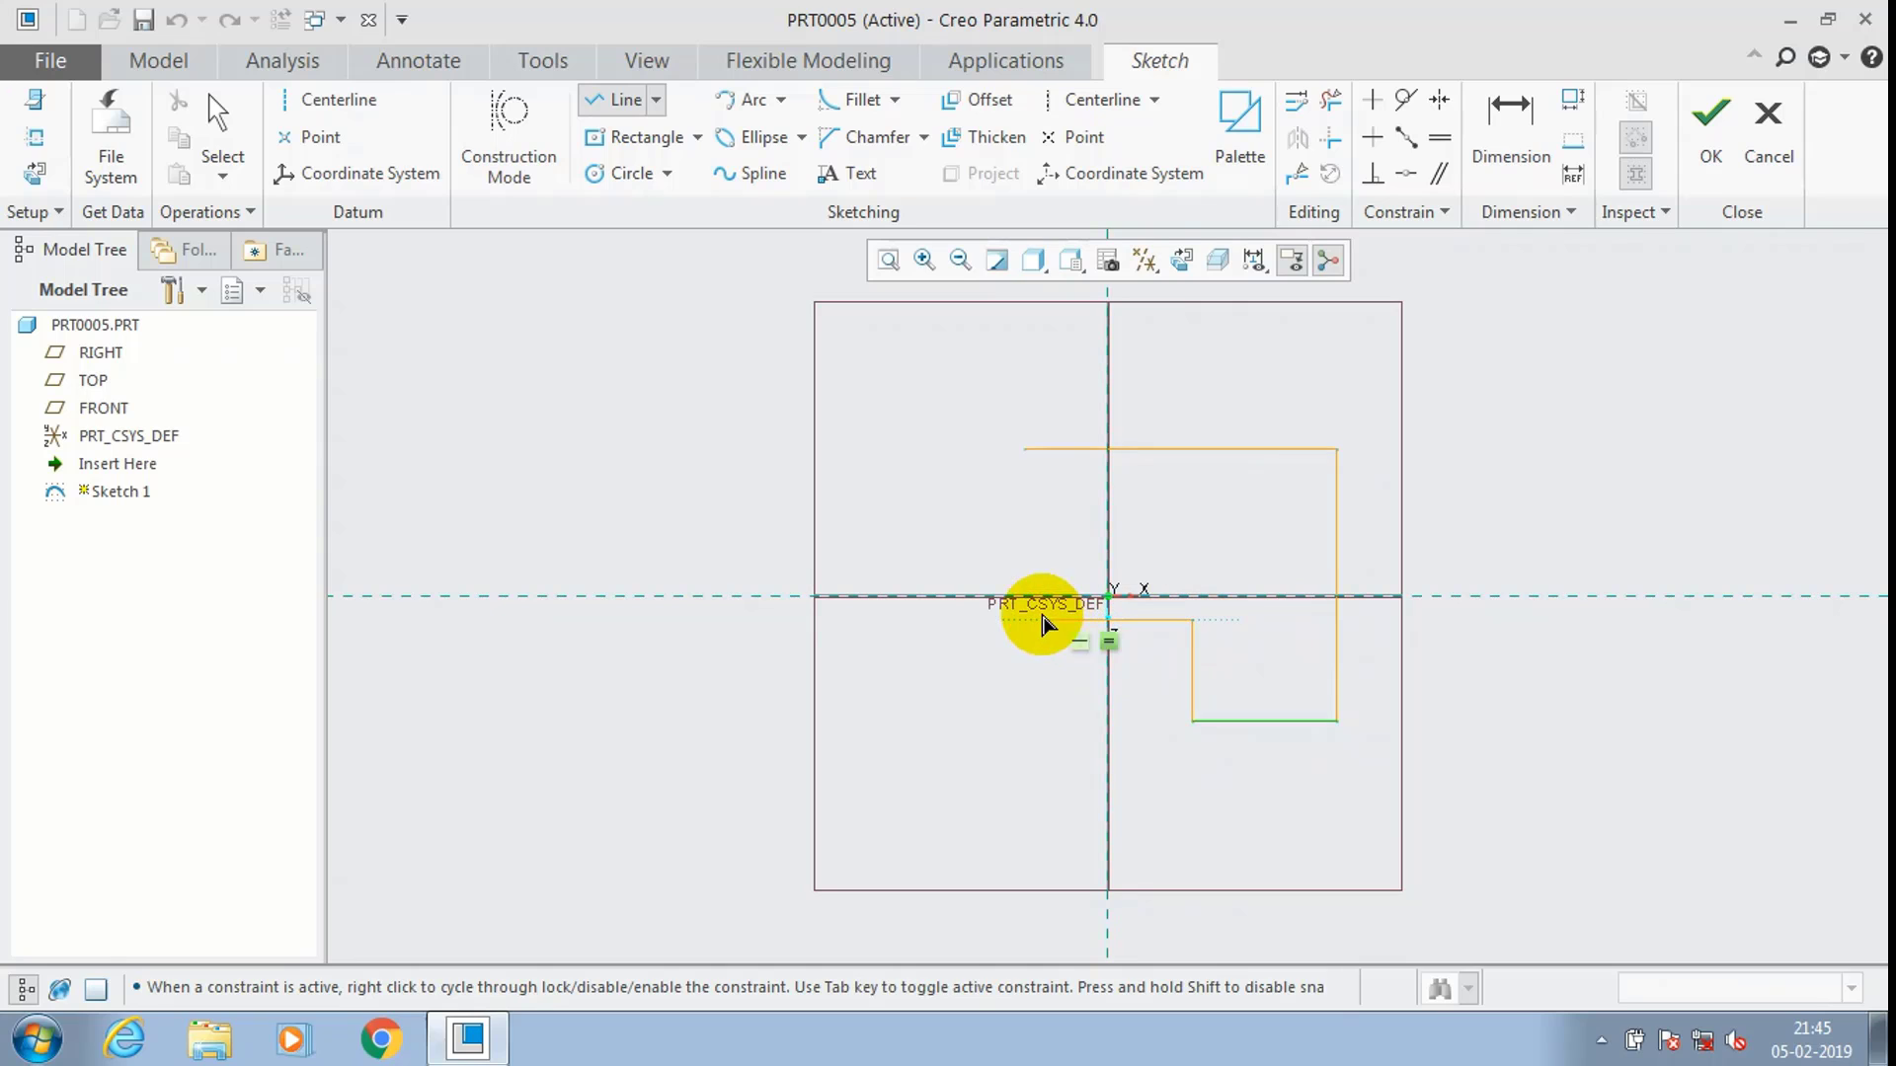
pyautogui.click(1024, 620)
pyautogui.click(1025, 450)
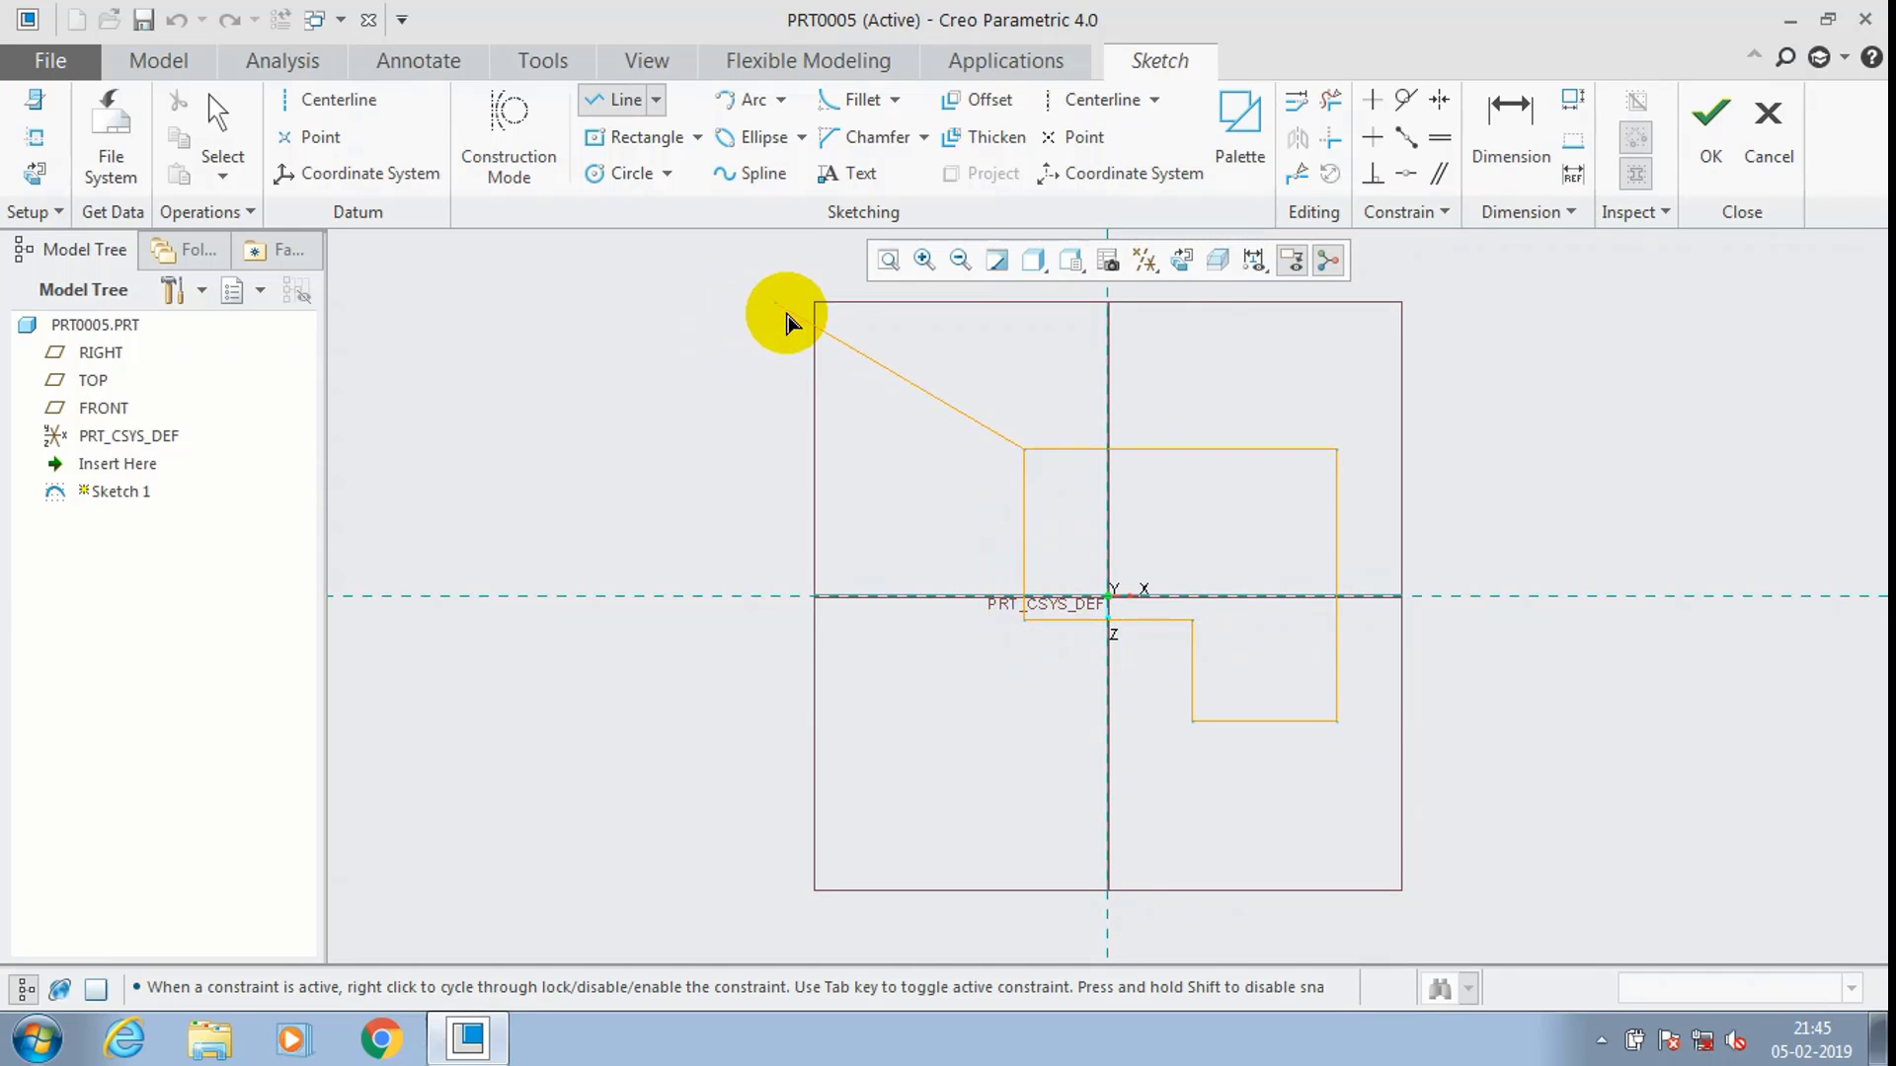
# Dimension the L-profile's overall height between its two outer horizontal edges as 150 mm and finish the sketch.
pyautogui.click(1501, 138)
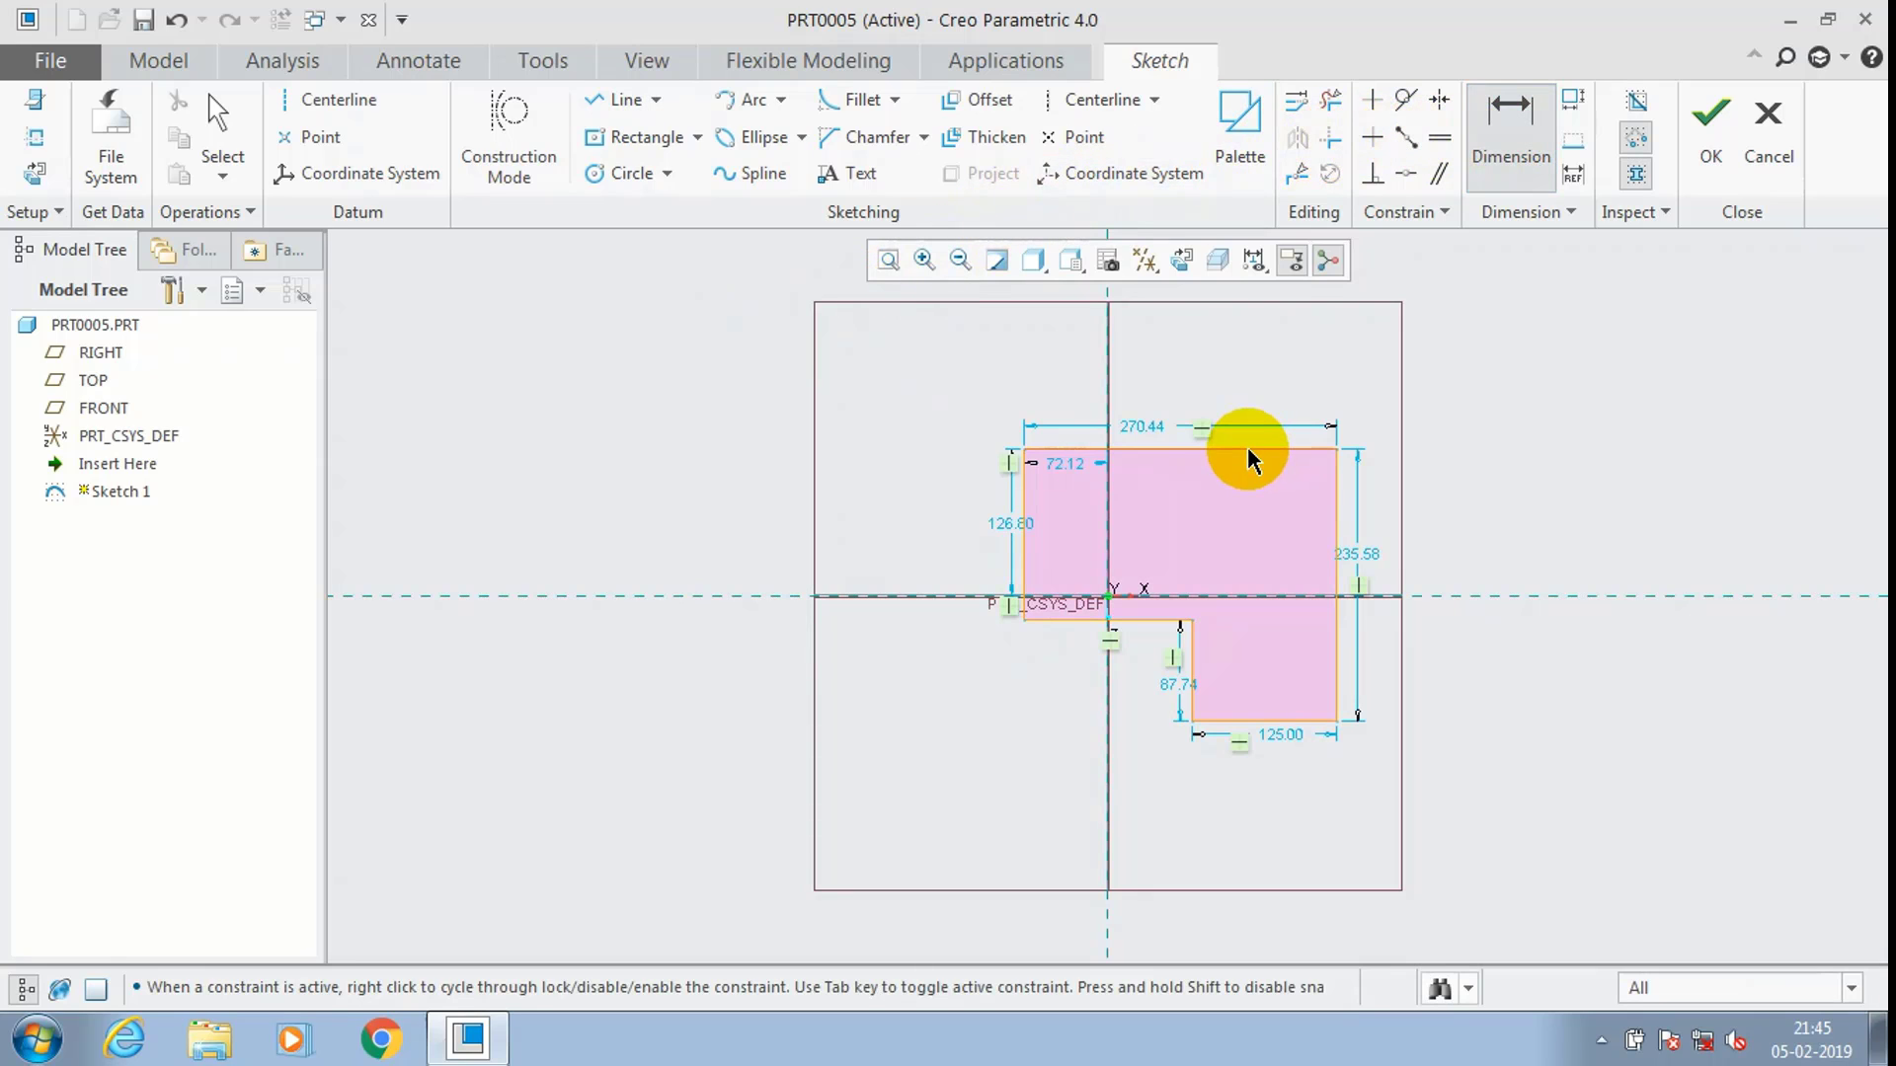
pyautogui.click(1250, 448)
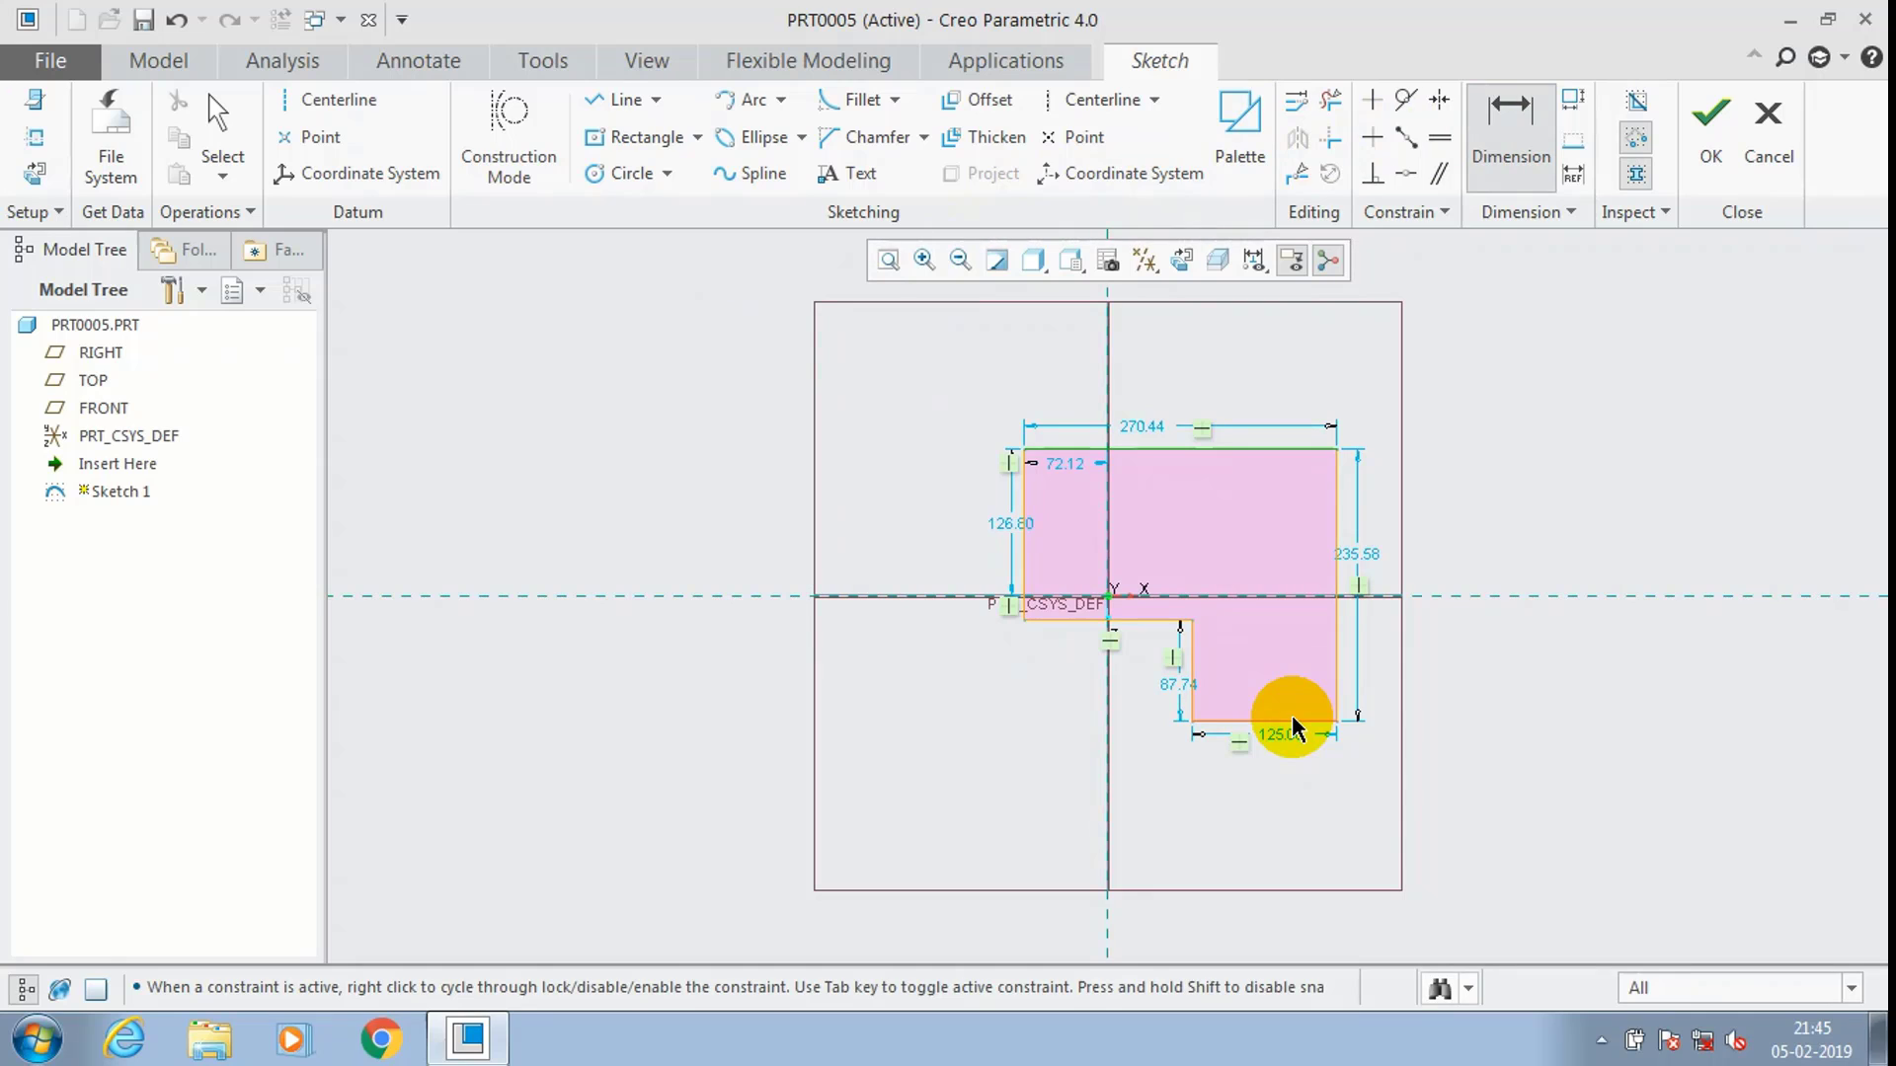
pyautogui.middleClick(1464, 575)
pyautogui.write('150')
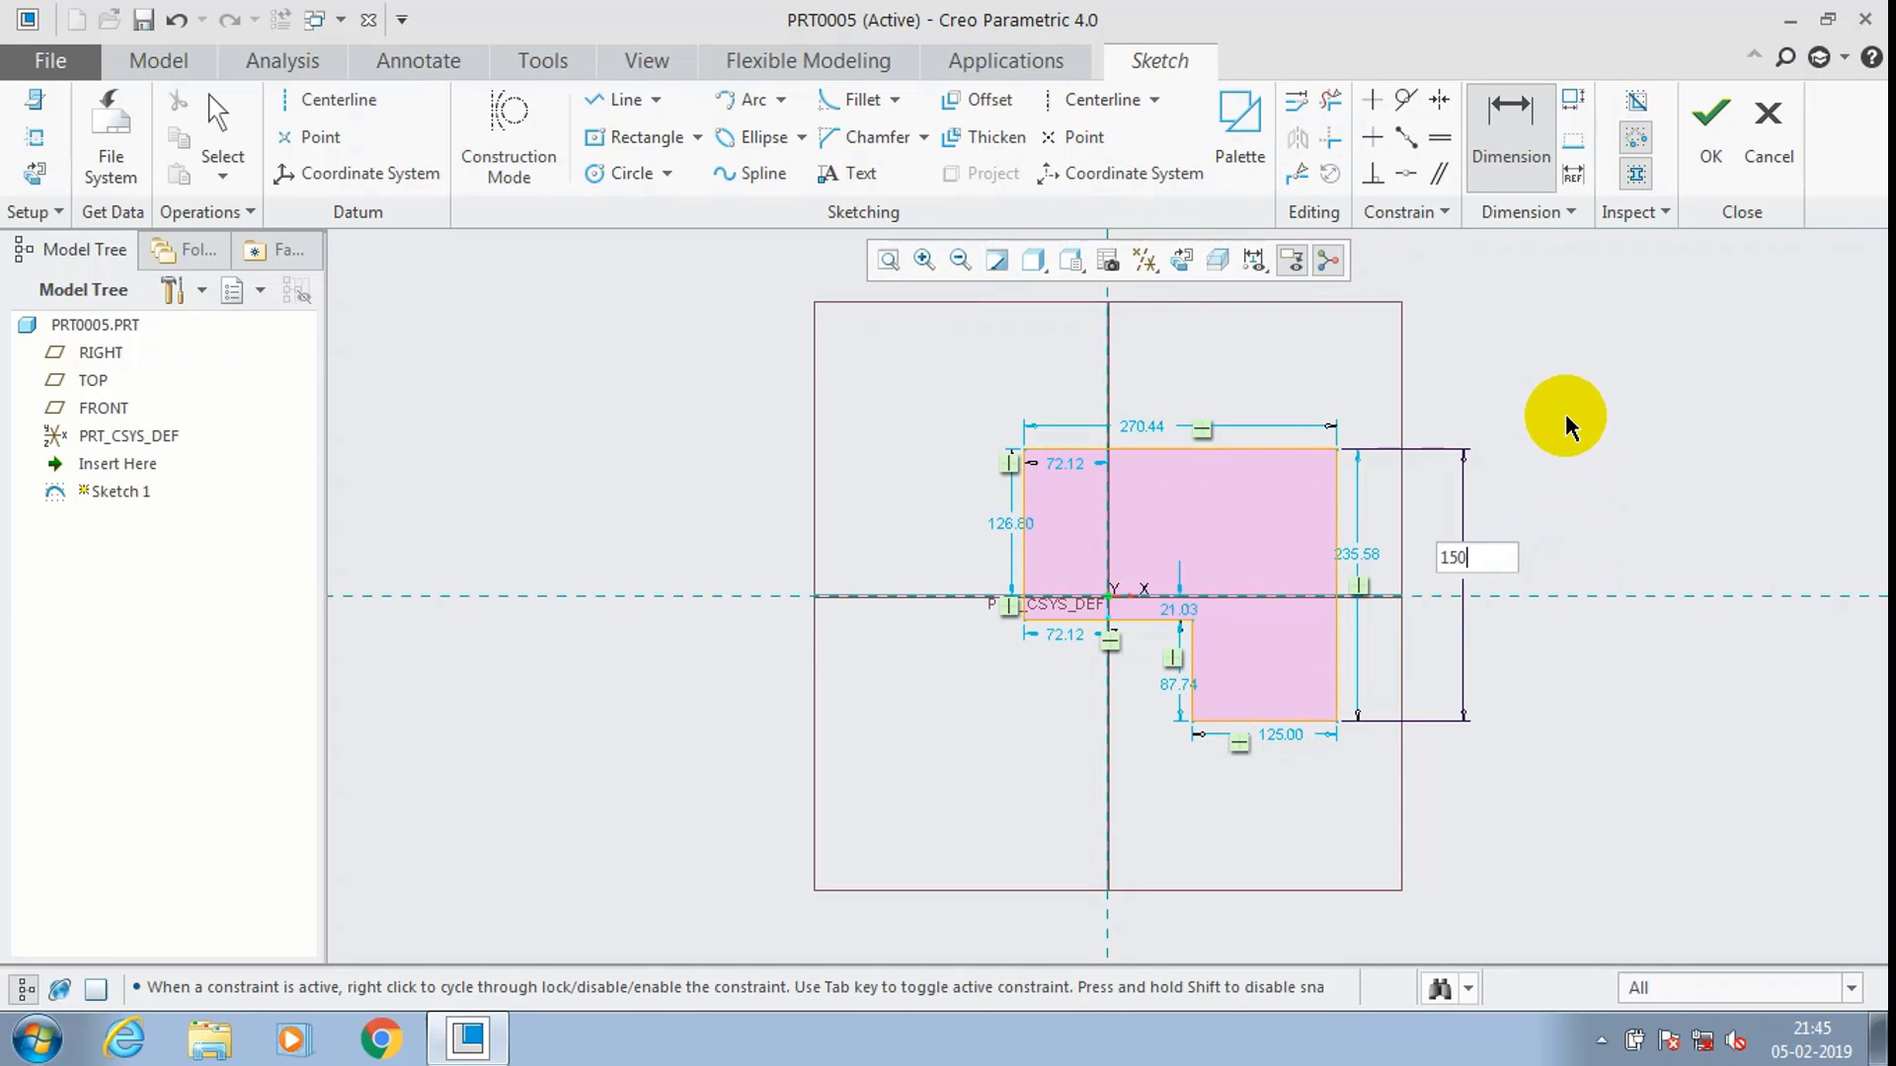
pyautogui.press('Return')
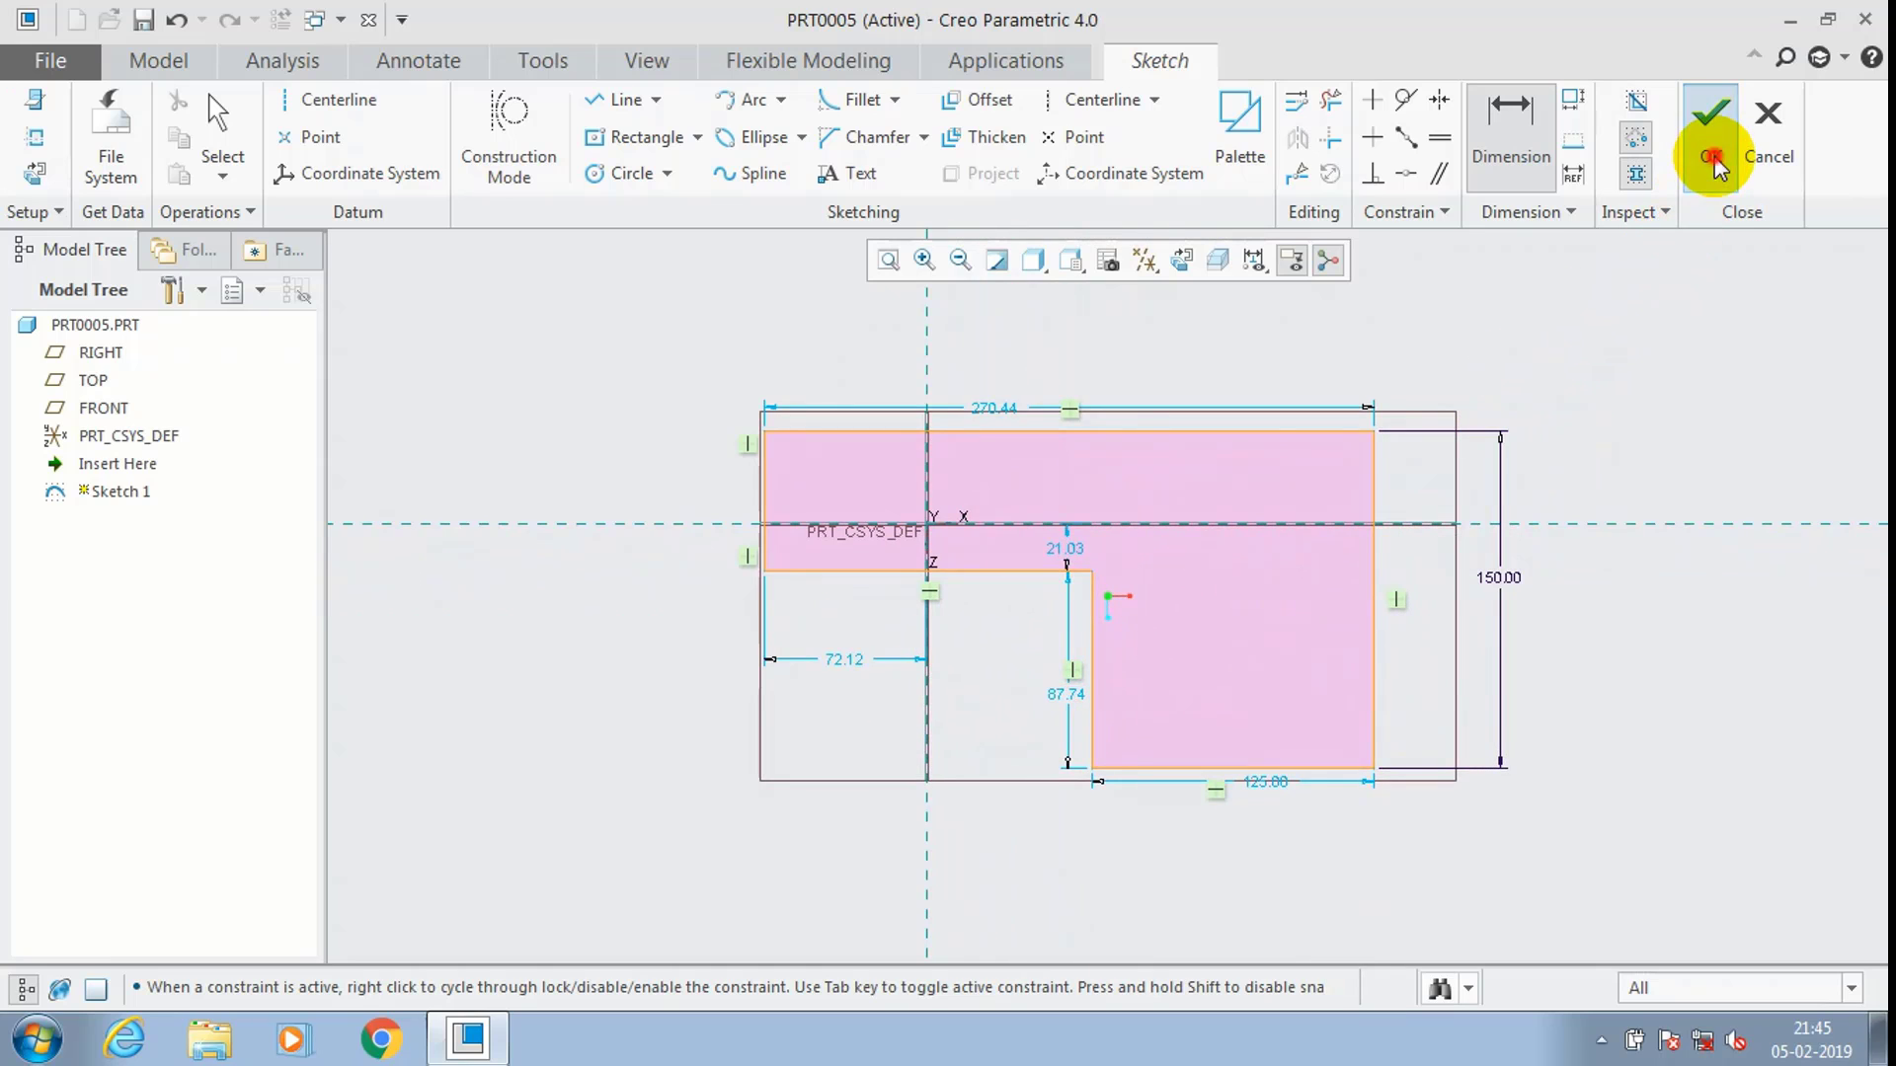
pyautogui.click(1713, 163)
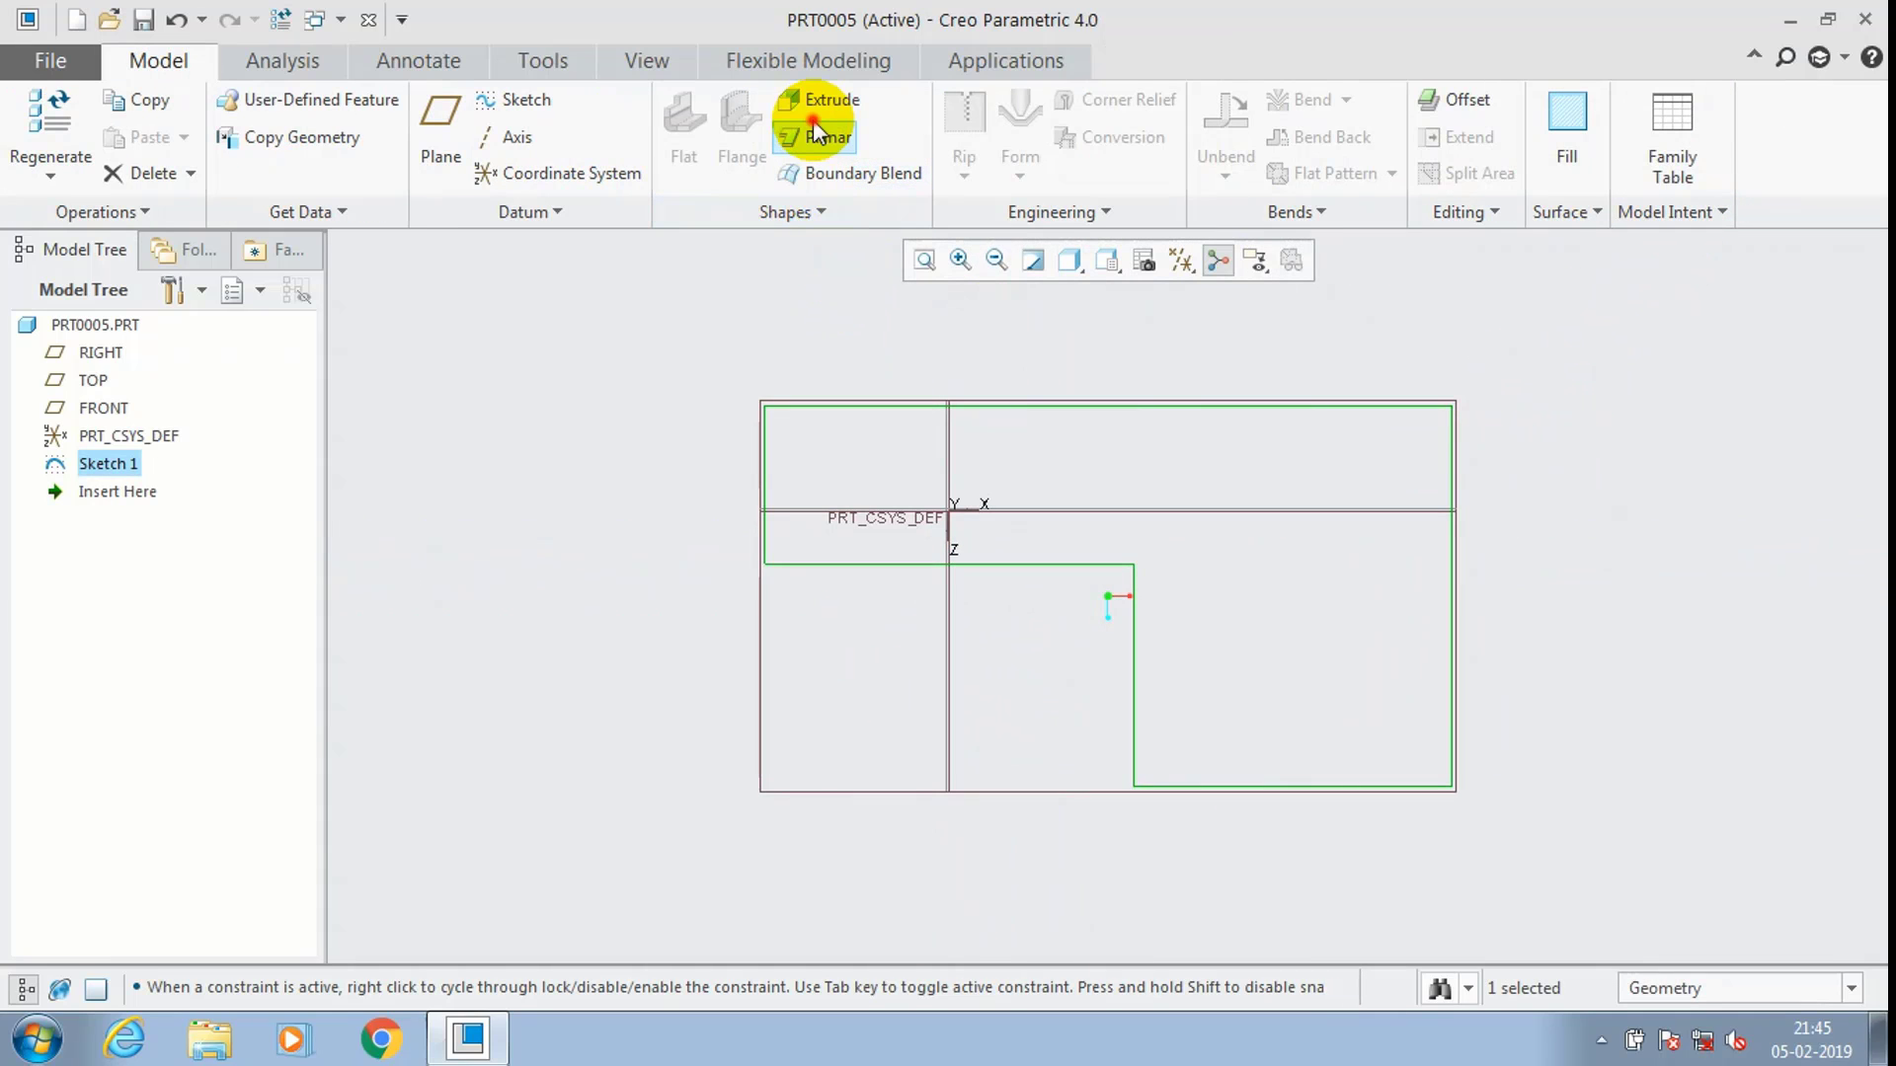
# Create a planar first wall with a thickness of 1.00 from the L-shaped sketch.
pyautogui.click(814, 128)
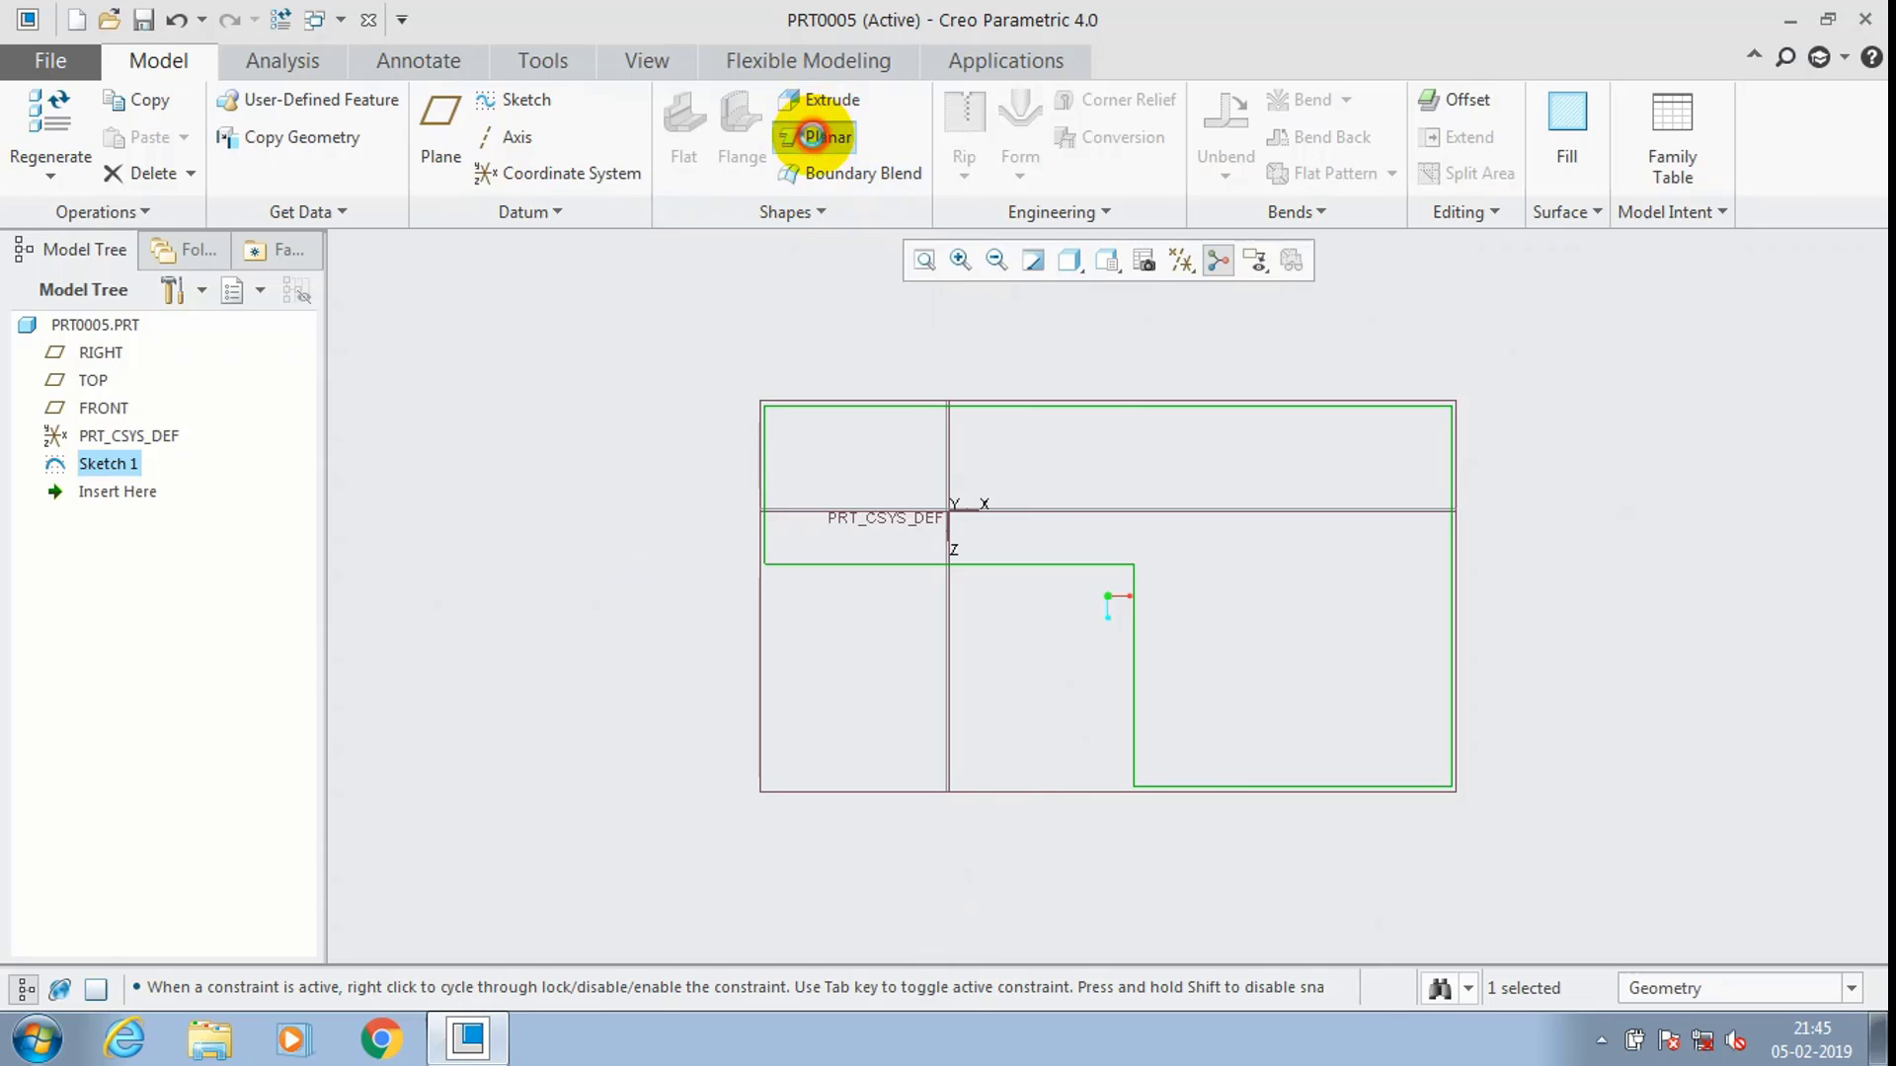
pyautogui.moveTo(626, 555); pyautogui.dragTo(619, 442, button='middle')
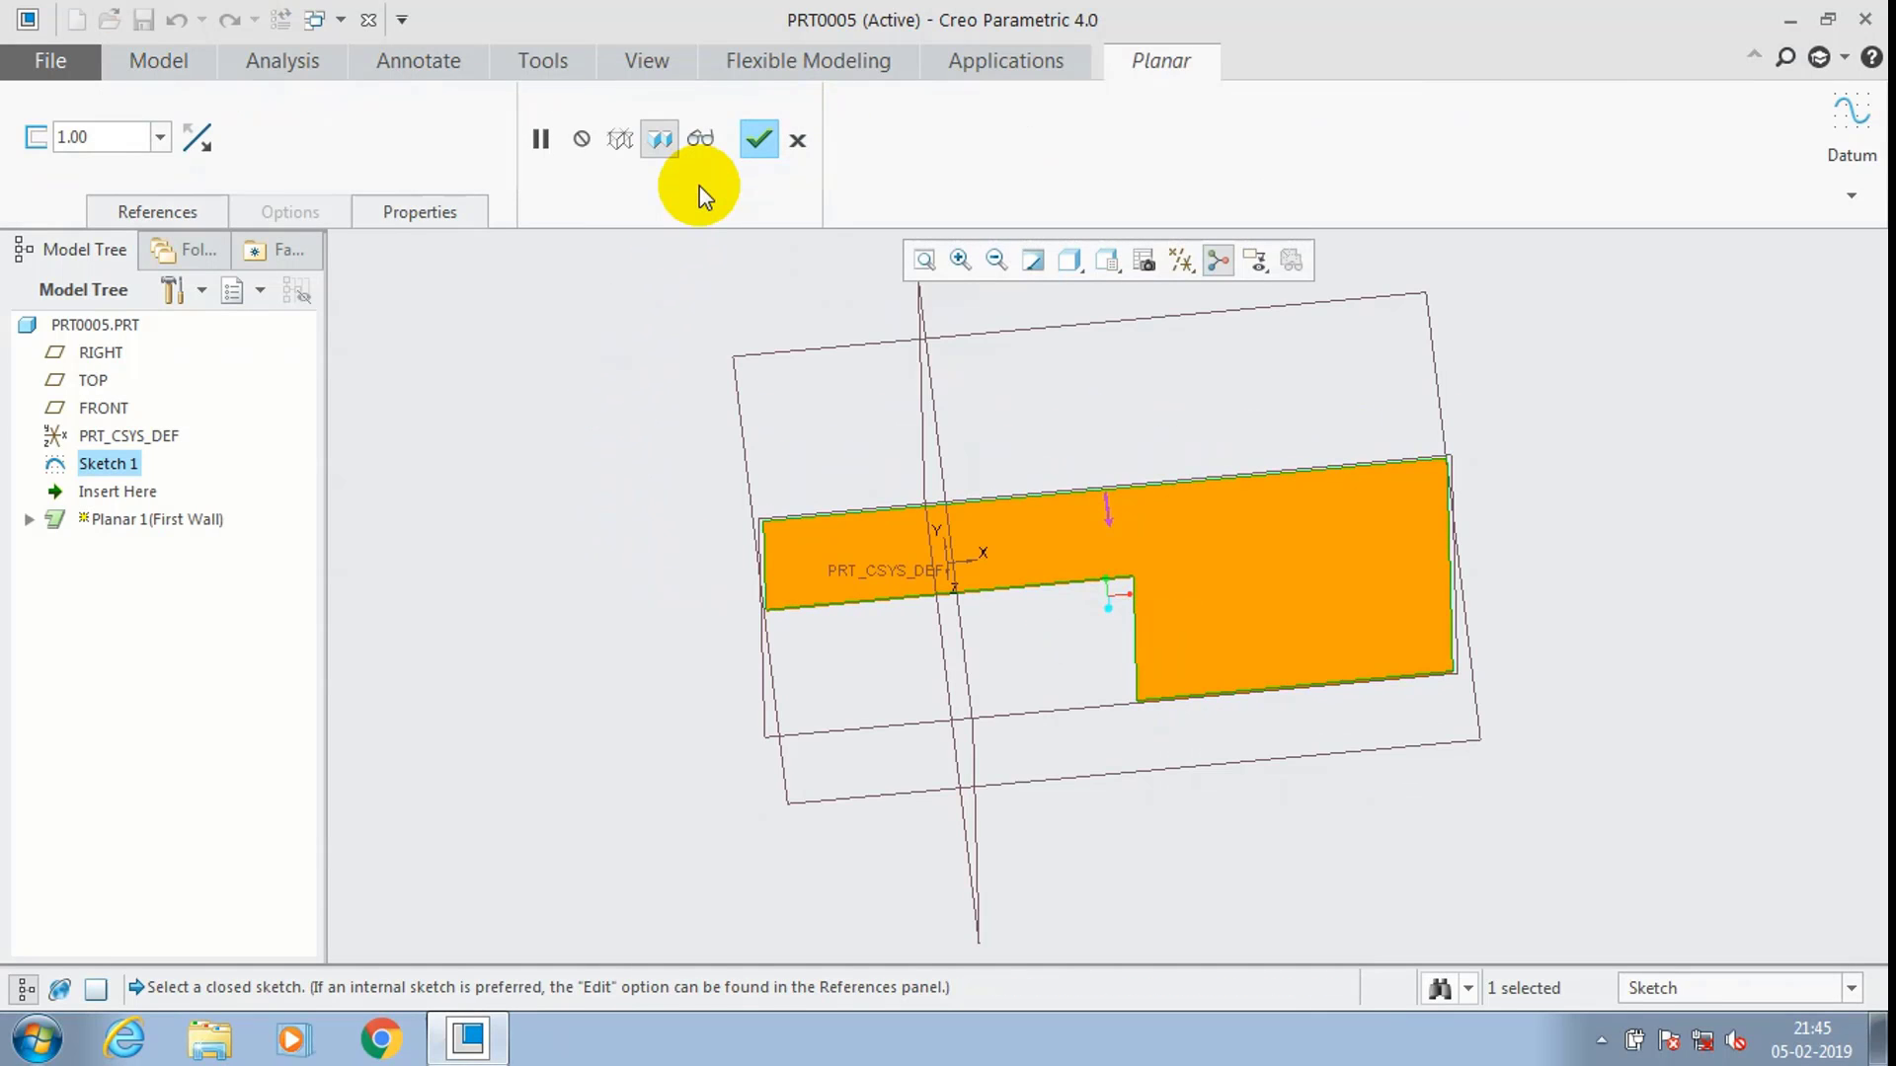
pyautogui.click(758, 138)
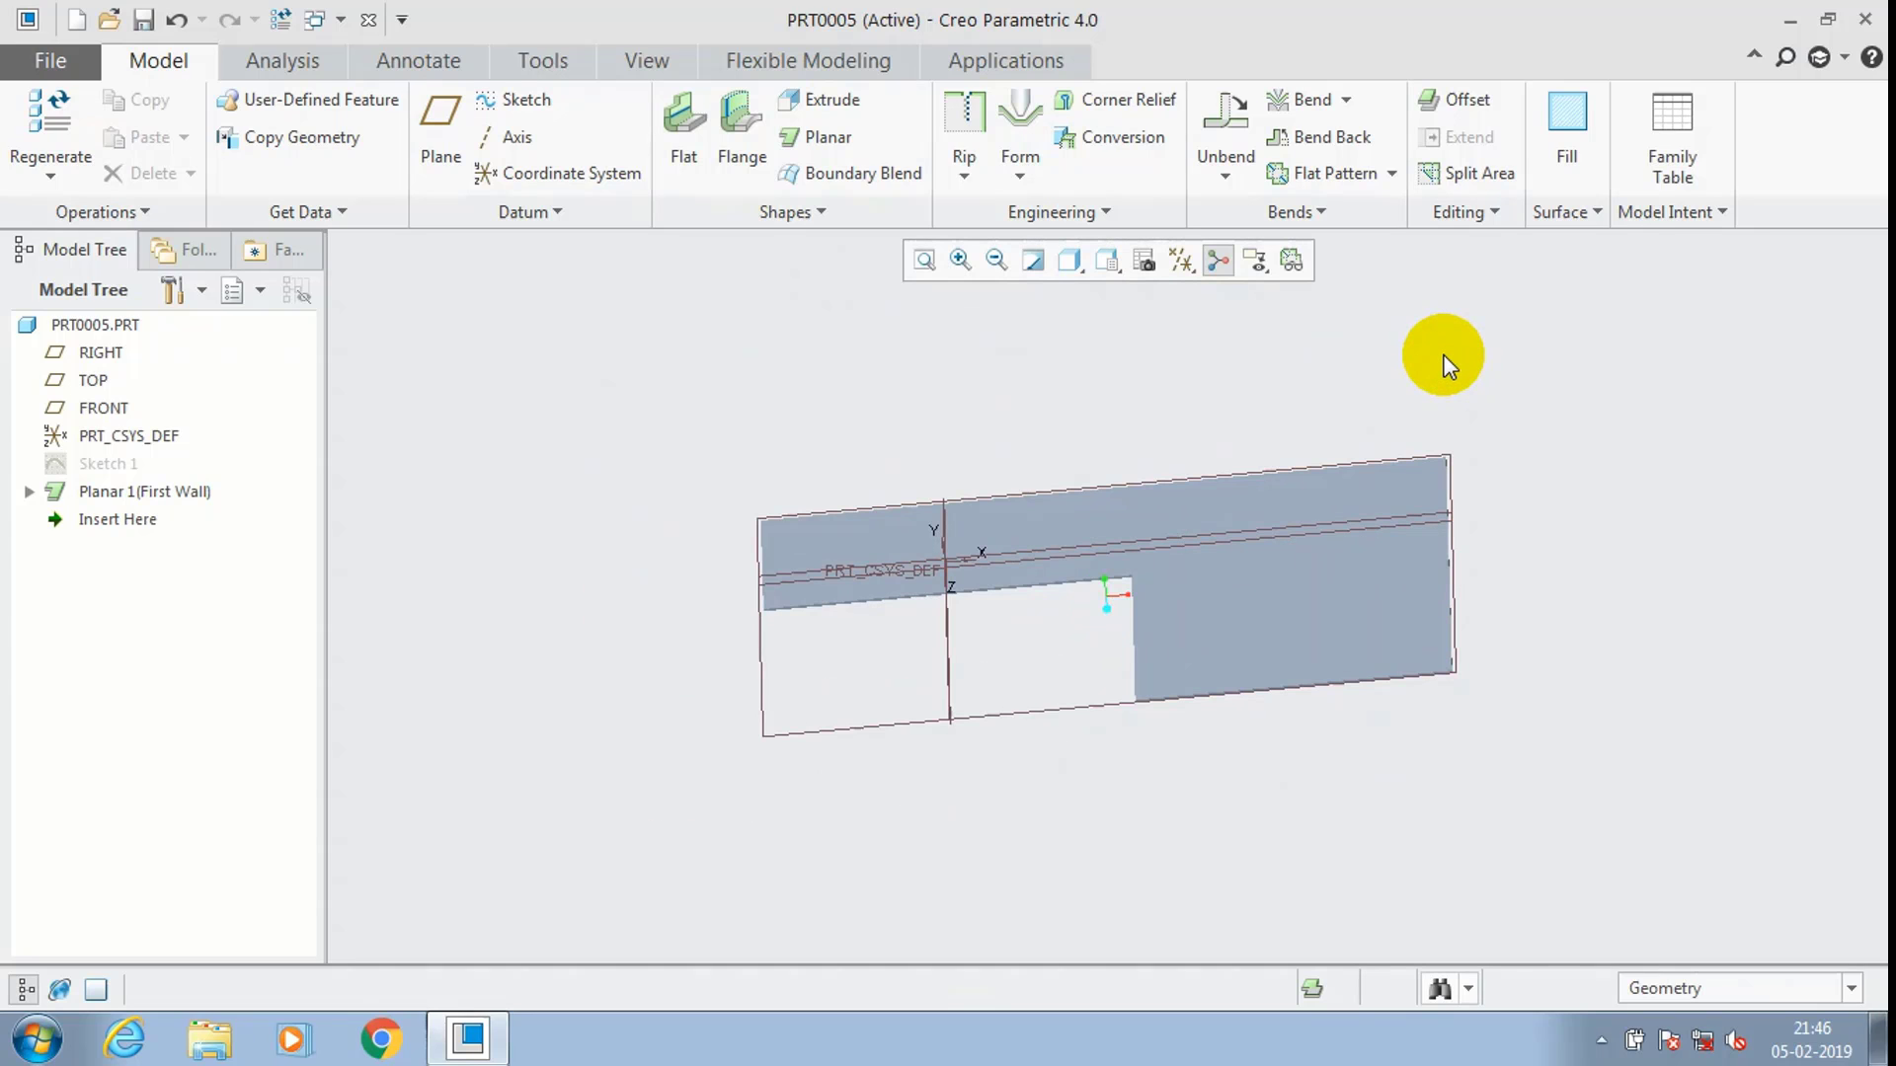
# Apply a yellow appearance to the L-shaped sheet metal wall.
pyautogui.click(652, 62)
pyautogui.moveTo(1590, 375); pyautogui.dragTo(718, 775)
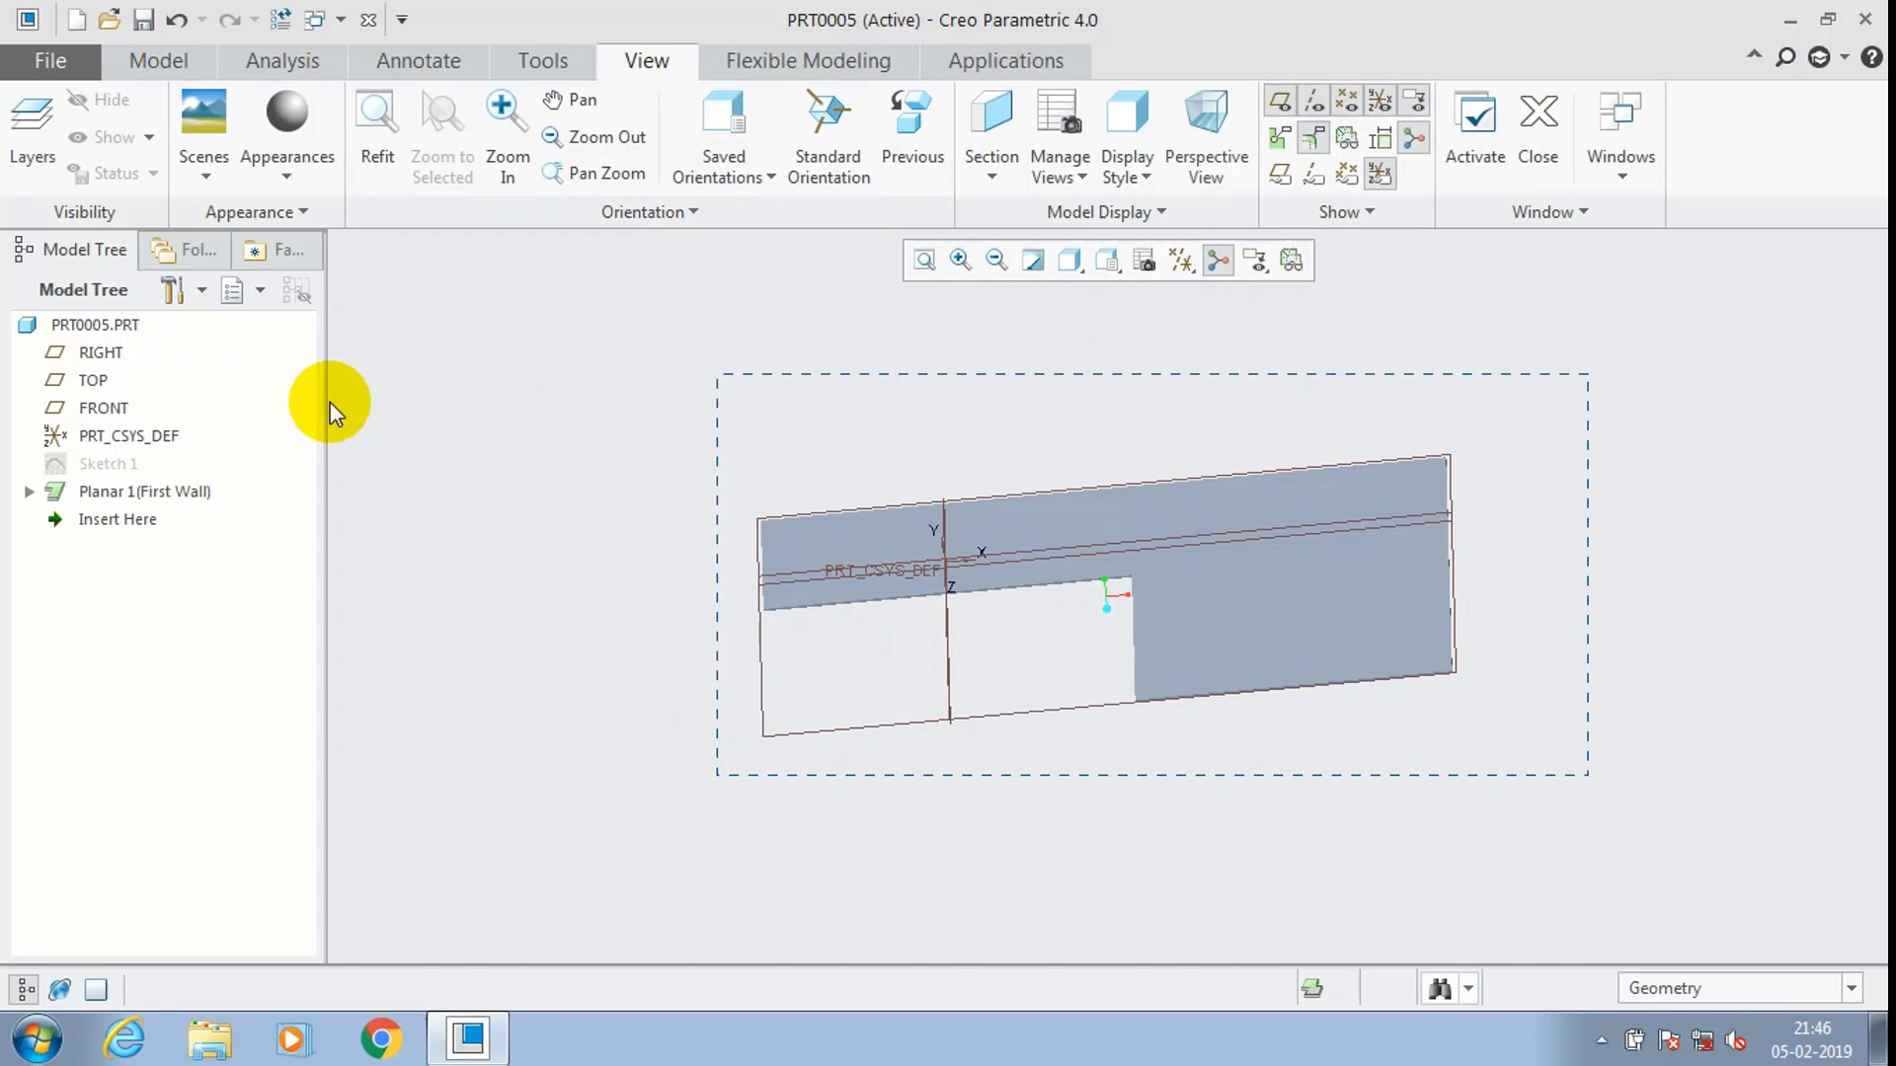
pyautogui.click(293, 181)
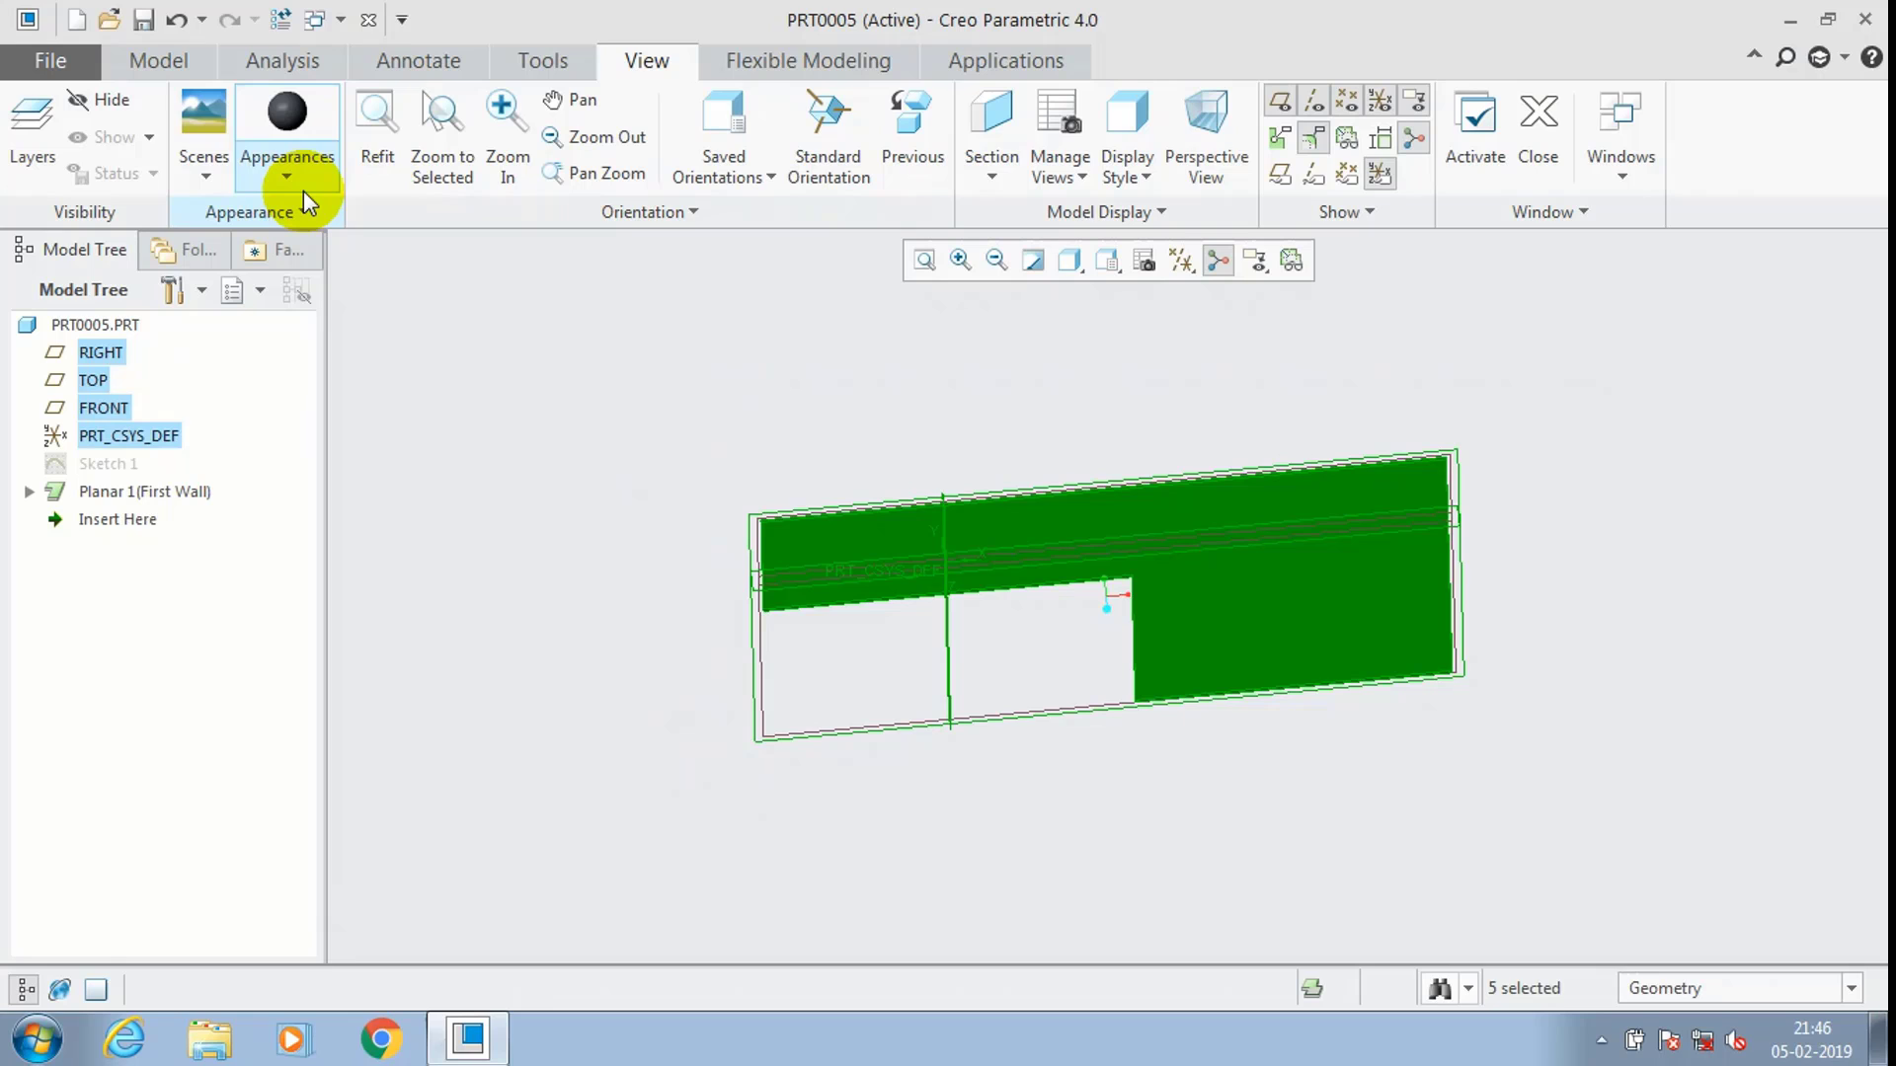
pyautogui.click(304, 191)
pyautogui.click(278, 423)
pyautogui.click(772, 421)
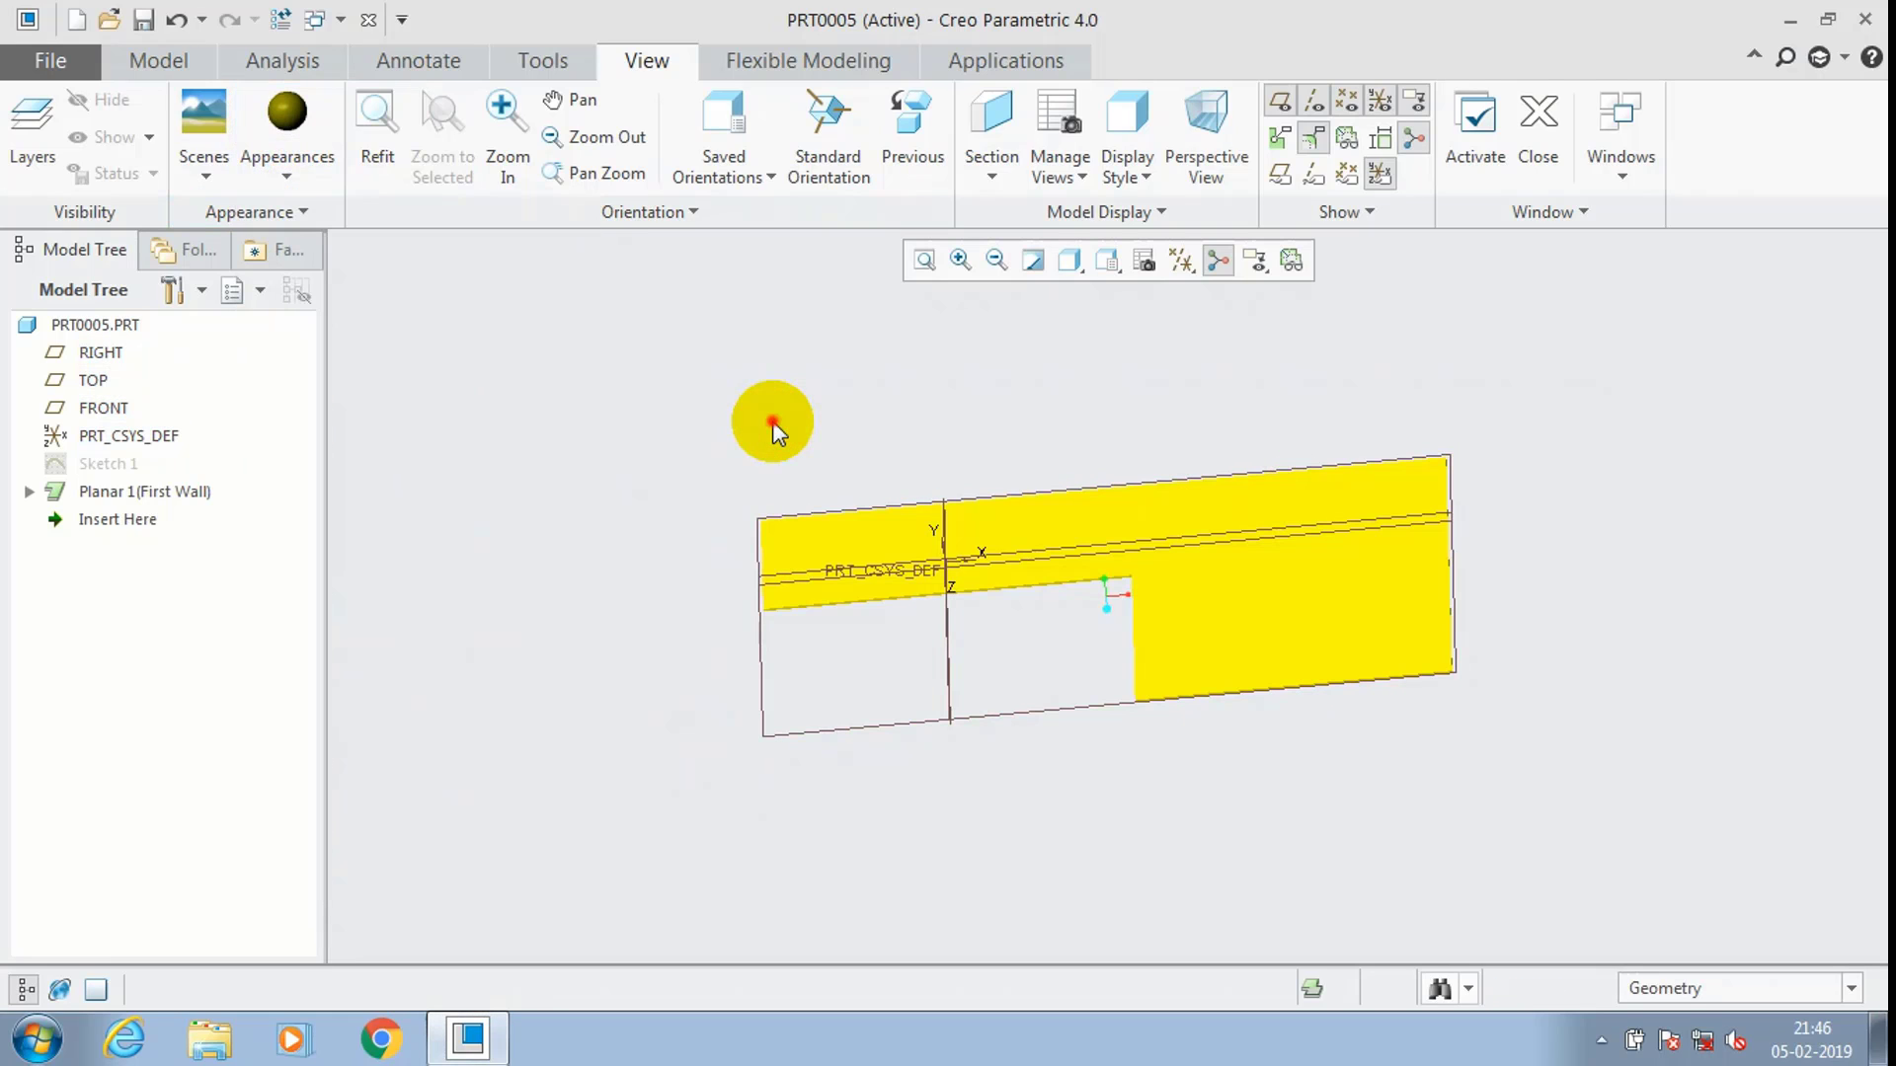
# Start a punch form using the CLOSE_RECT_OFFSET_FORM_MM model and place it on the wide leg of the wall.
pyautogui.click(134, 57)
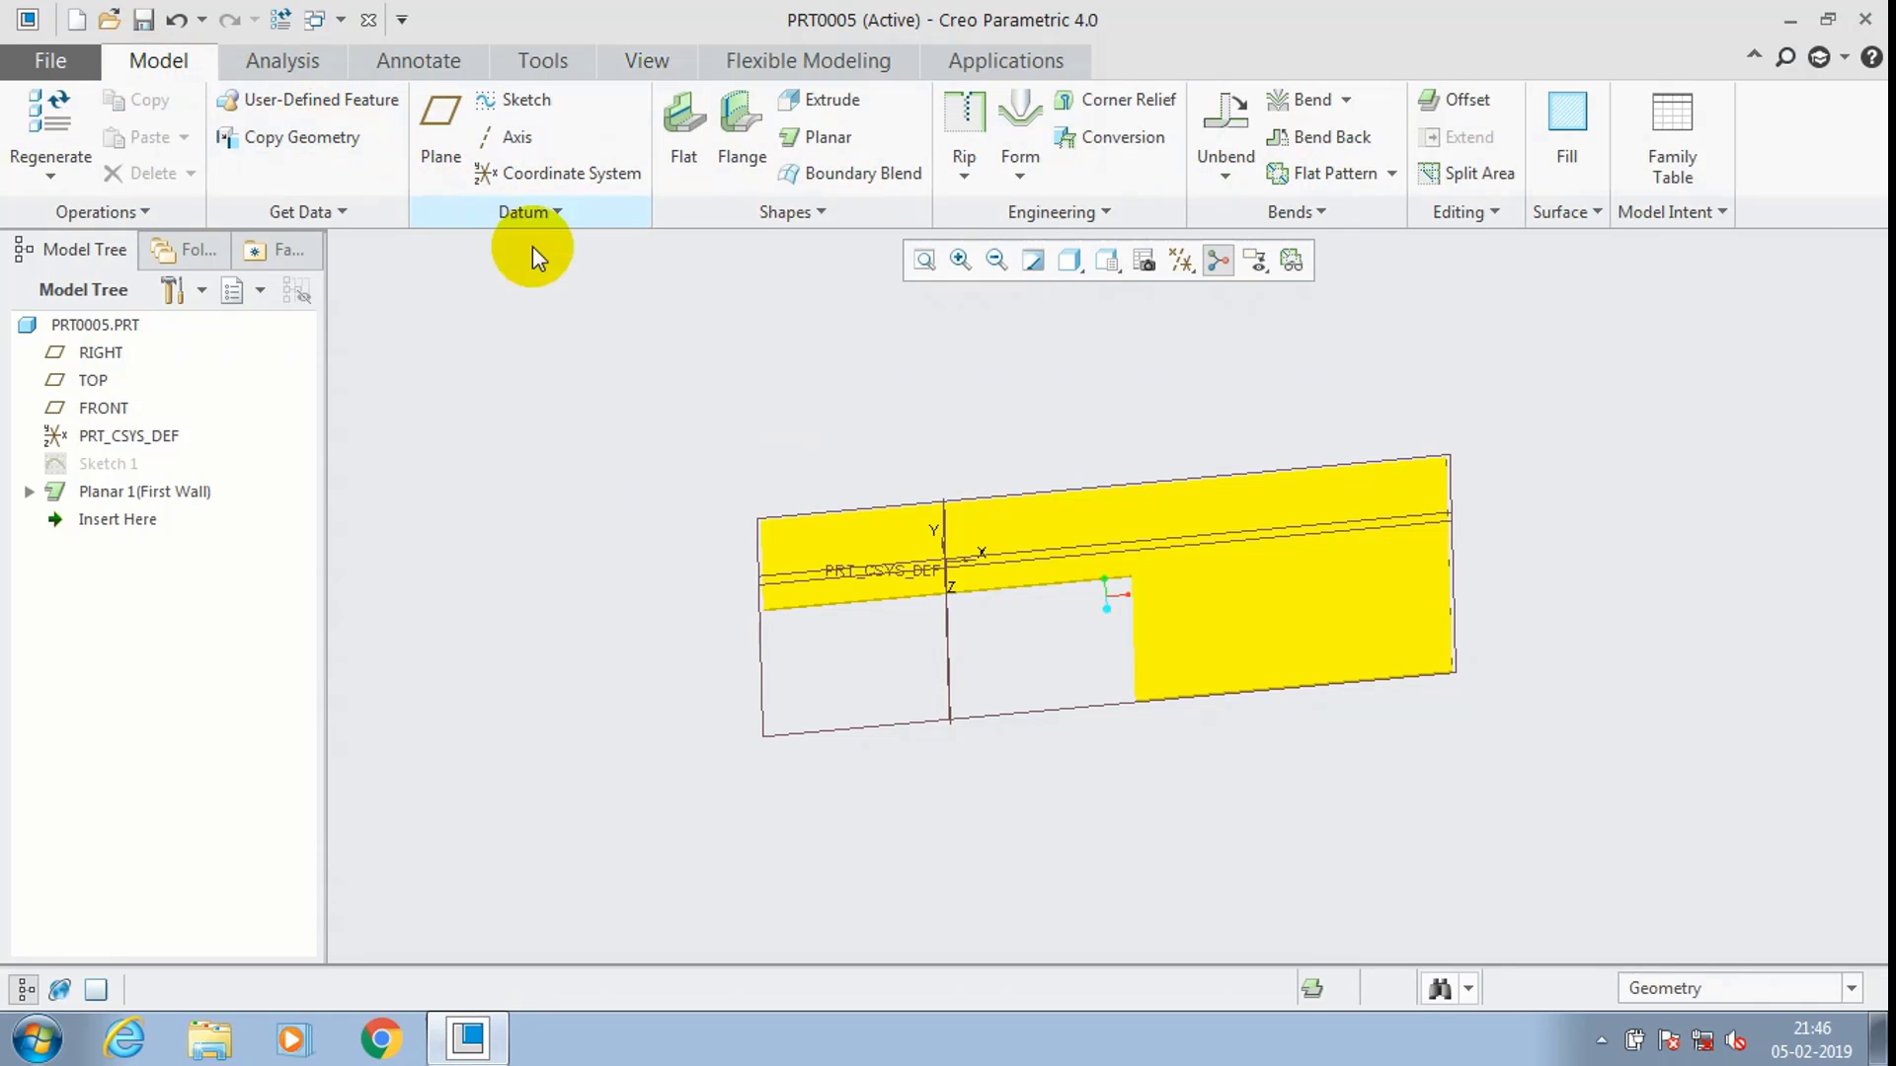
pyautogui.click(994, 265)
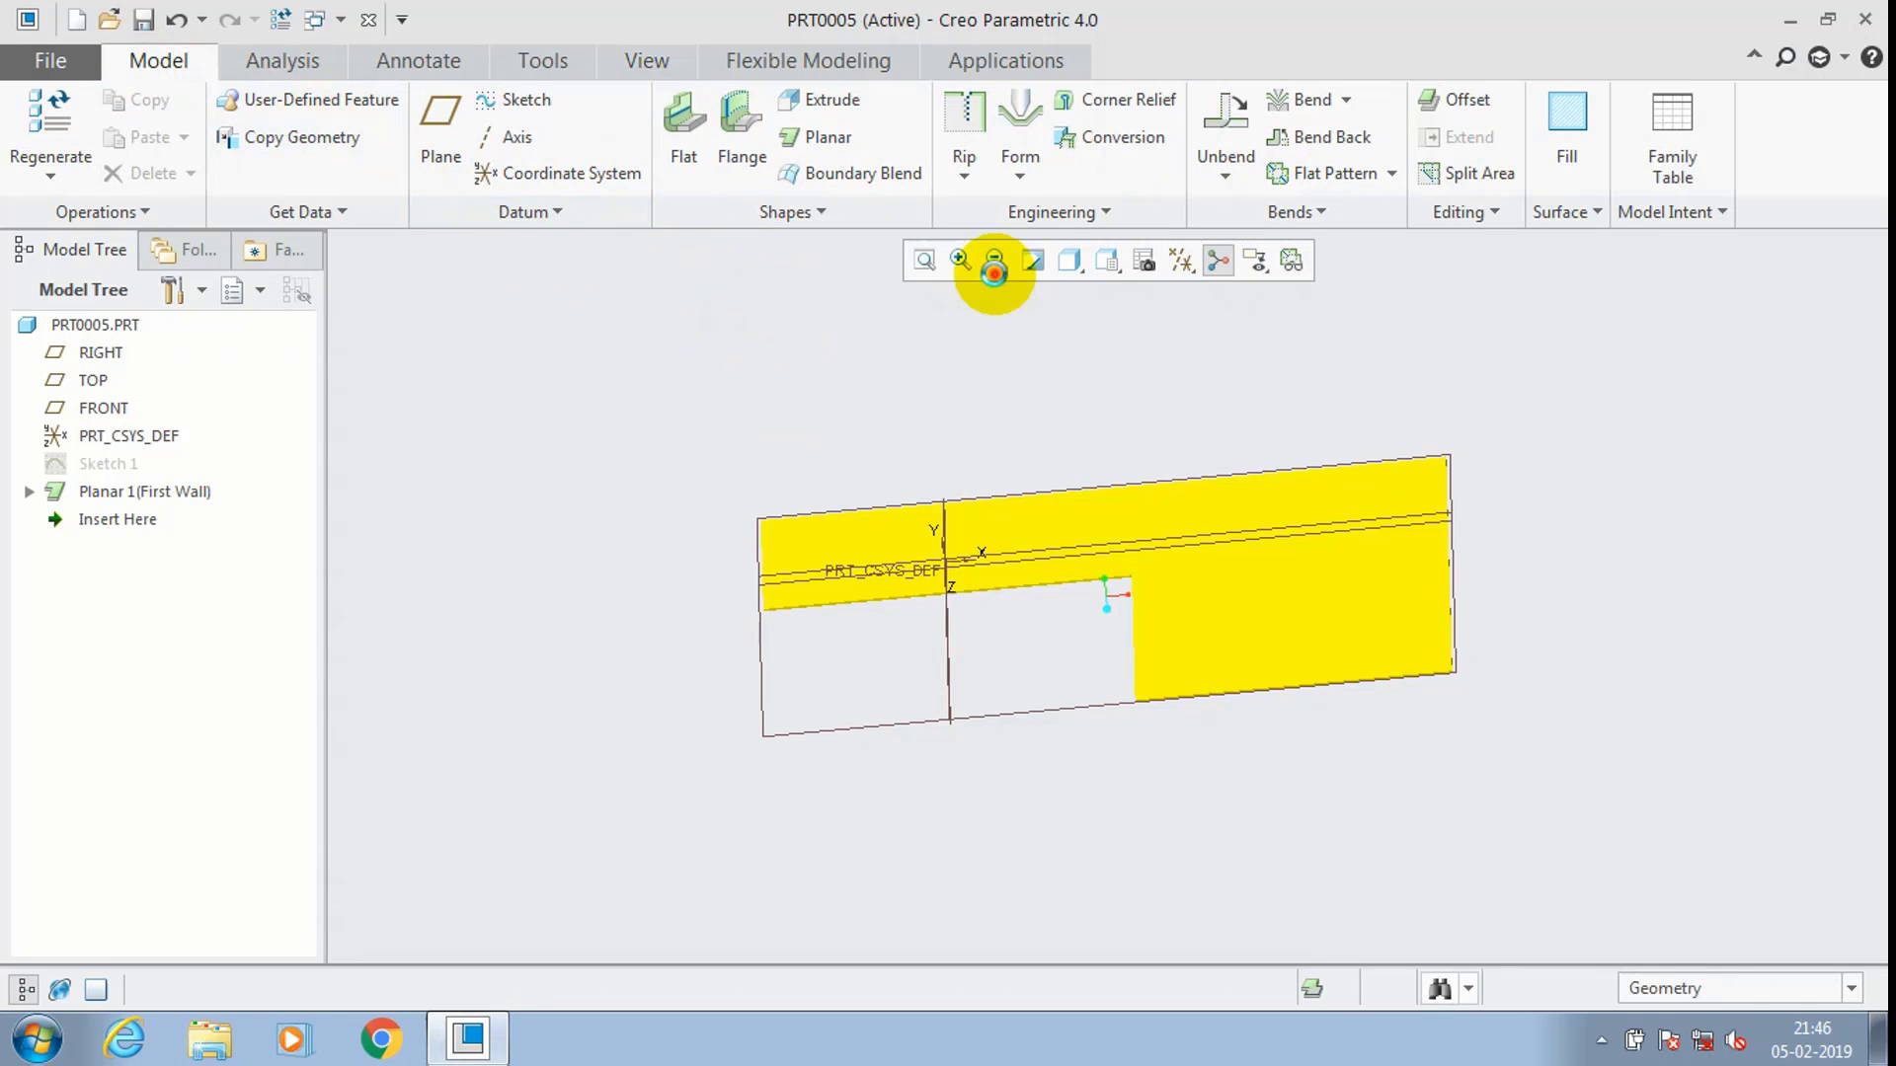
pyautogui.click(1020, 113)
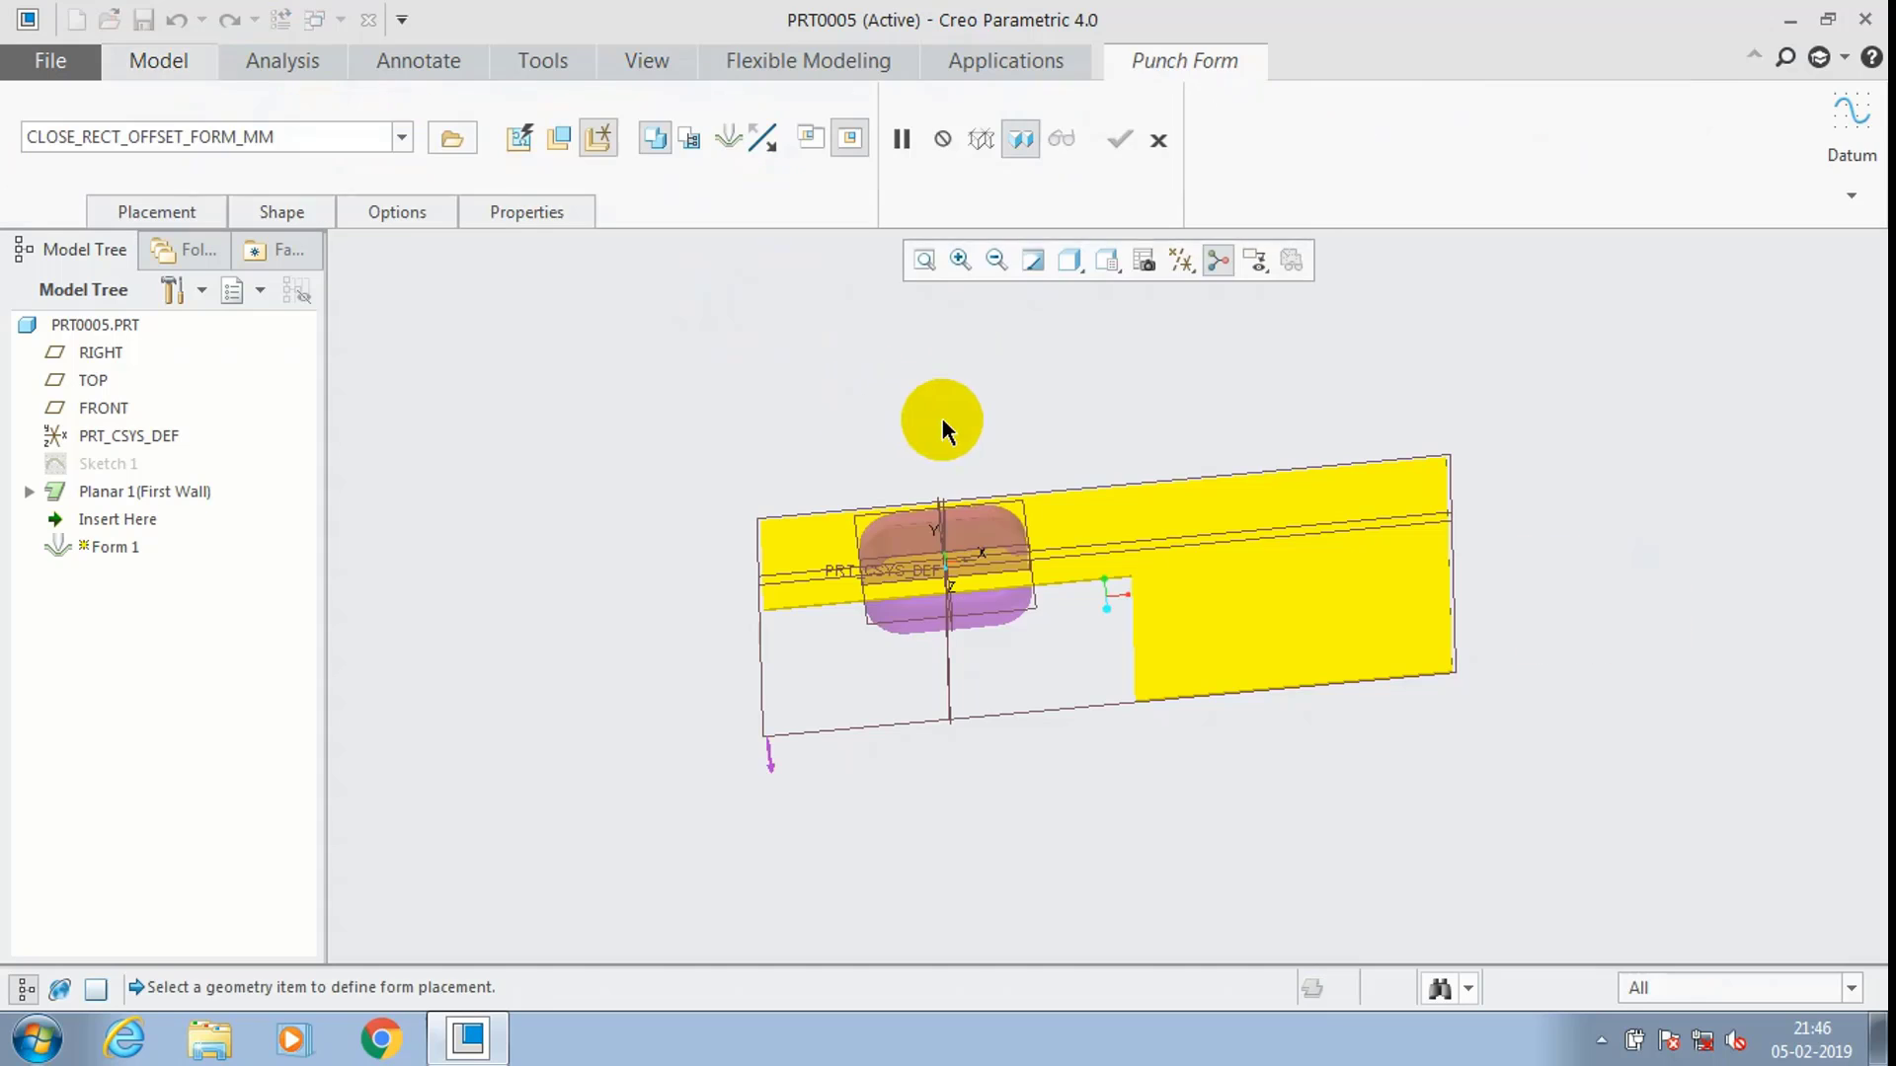
pyautogui.click(1305, 618)
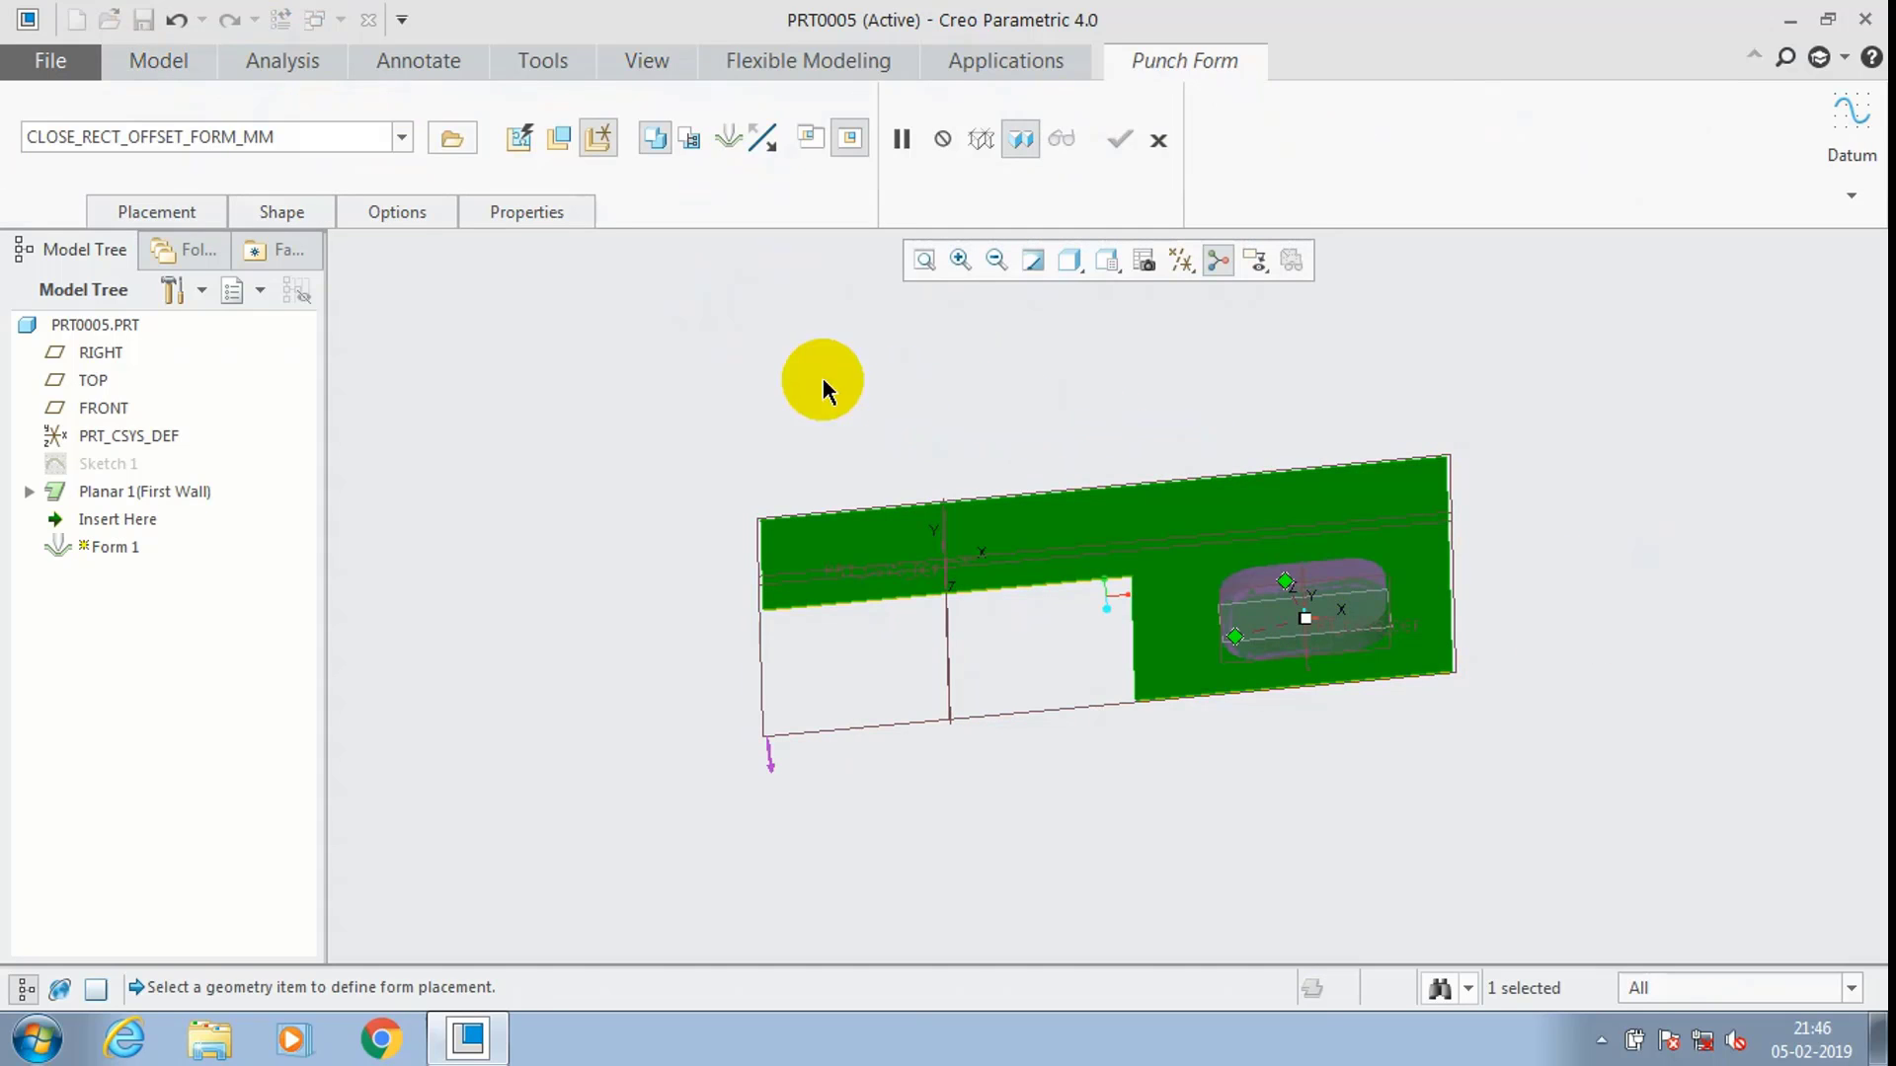
# Offset the punch form about 104 mm from the wall's long outer edge and about 68 mm from the leg's inner edge, and complete it.
pyautogui.click(1278, 514)
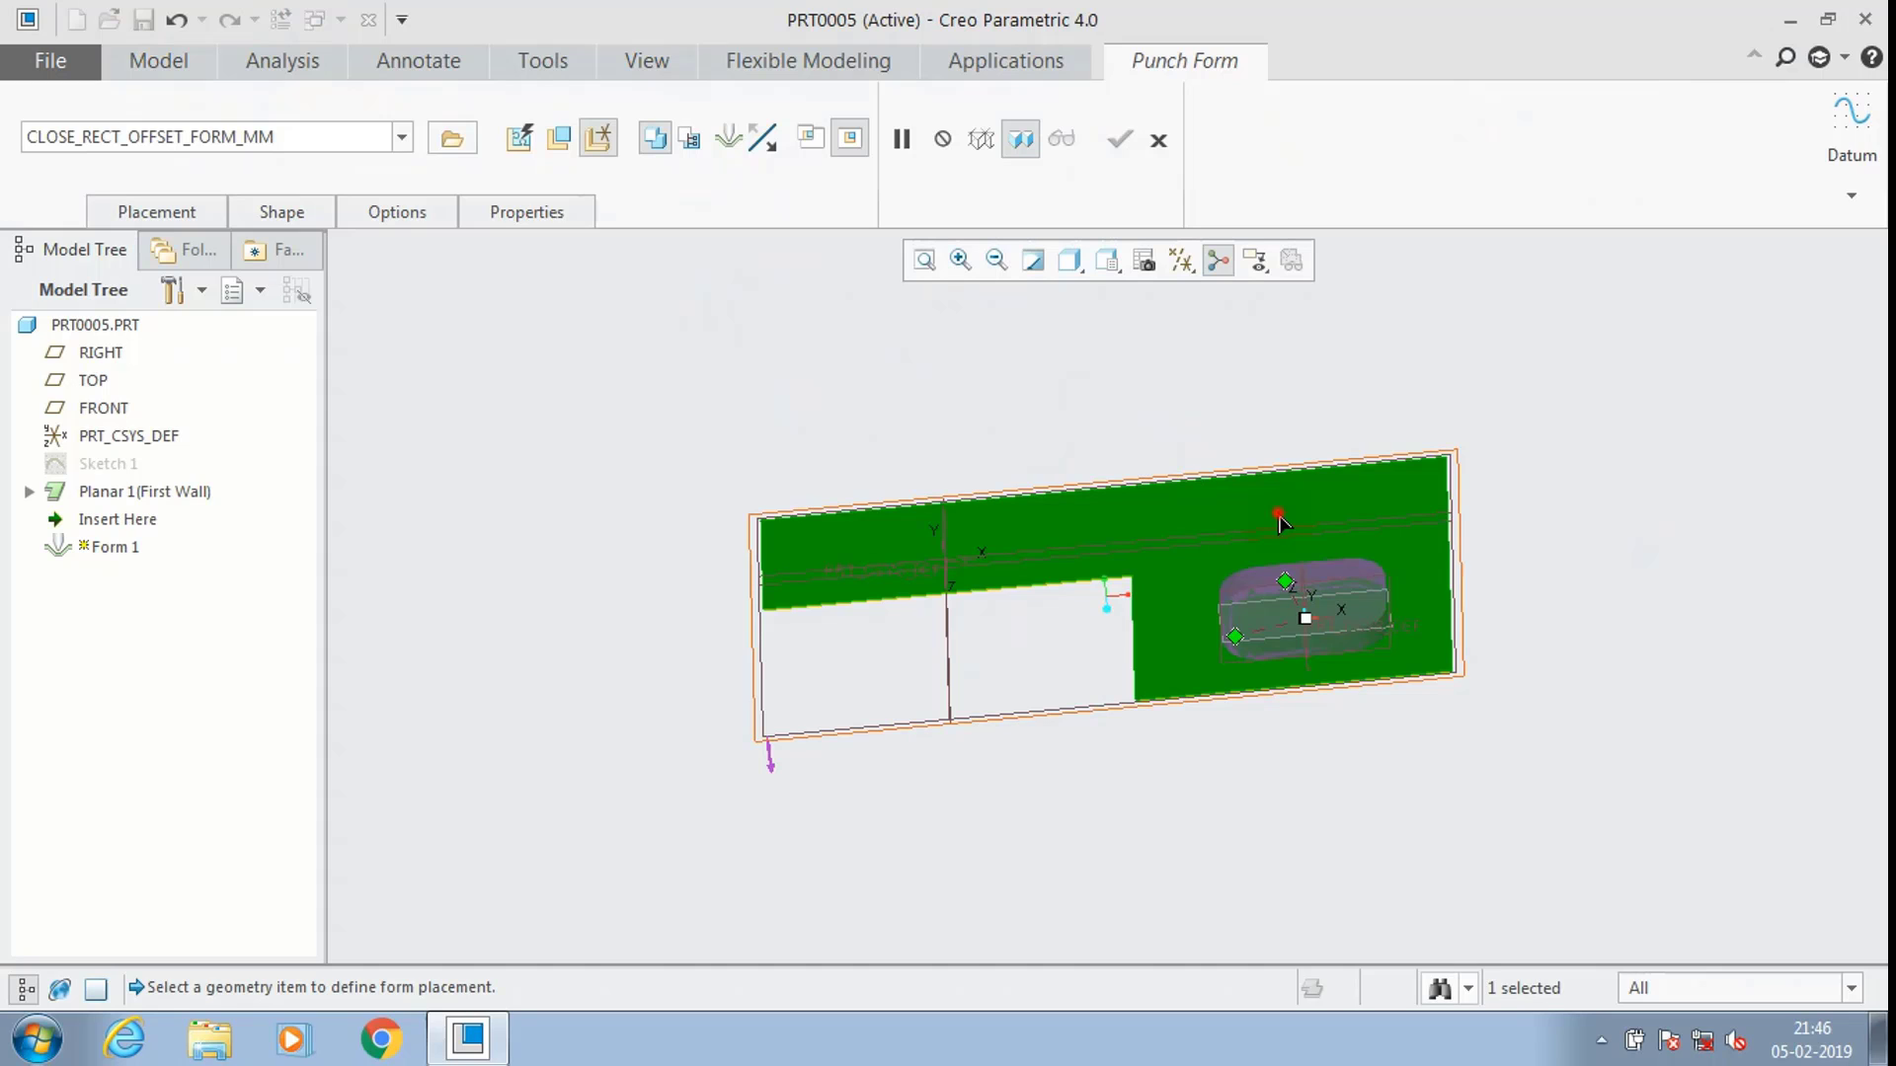
pyautogui.click(1275, 480)
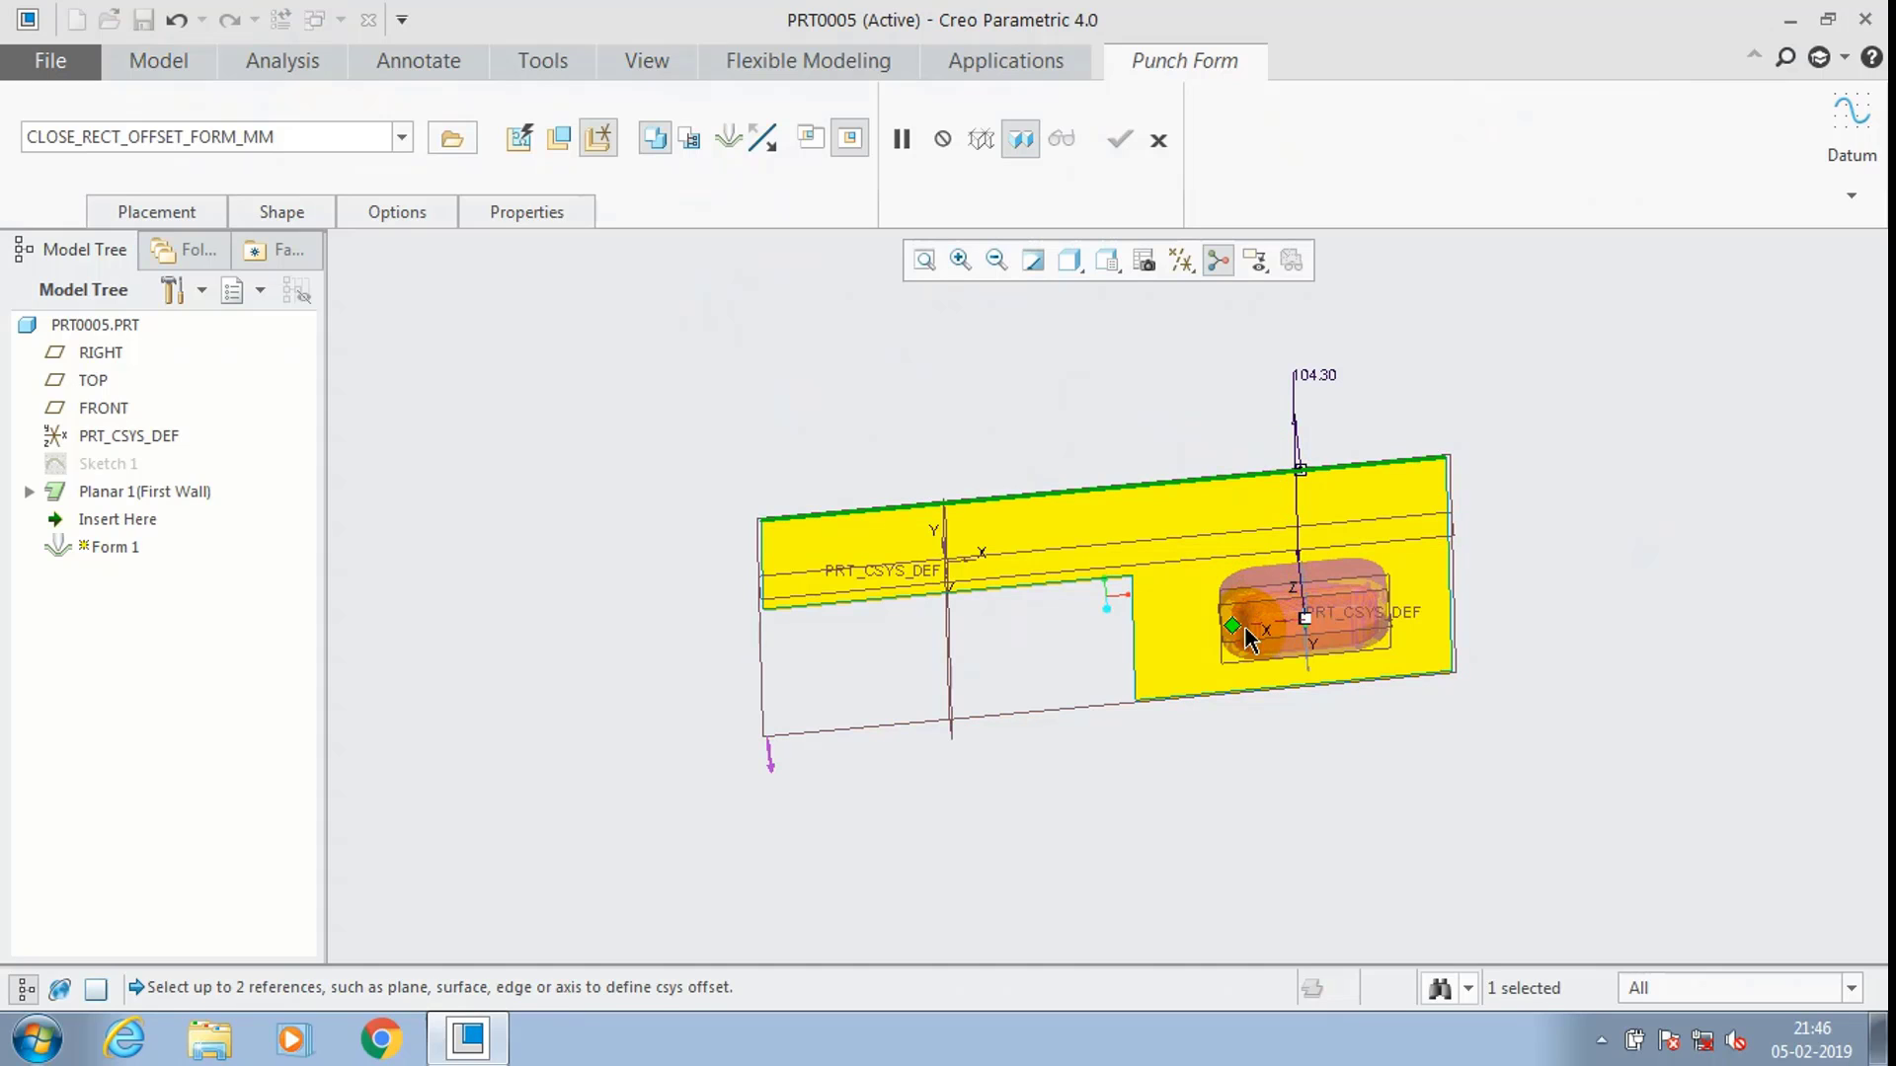
pyautogui.click(1128, 656)
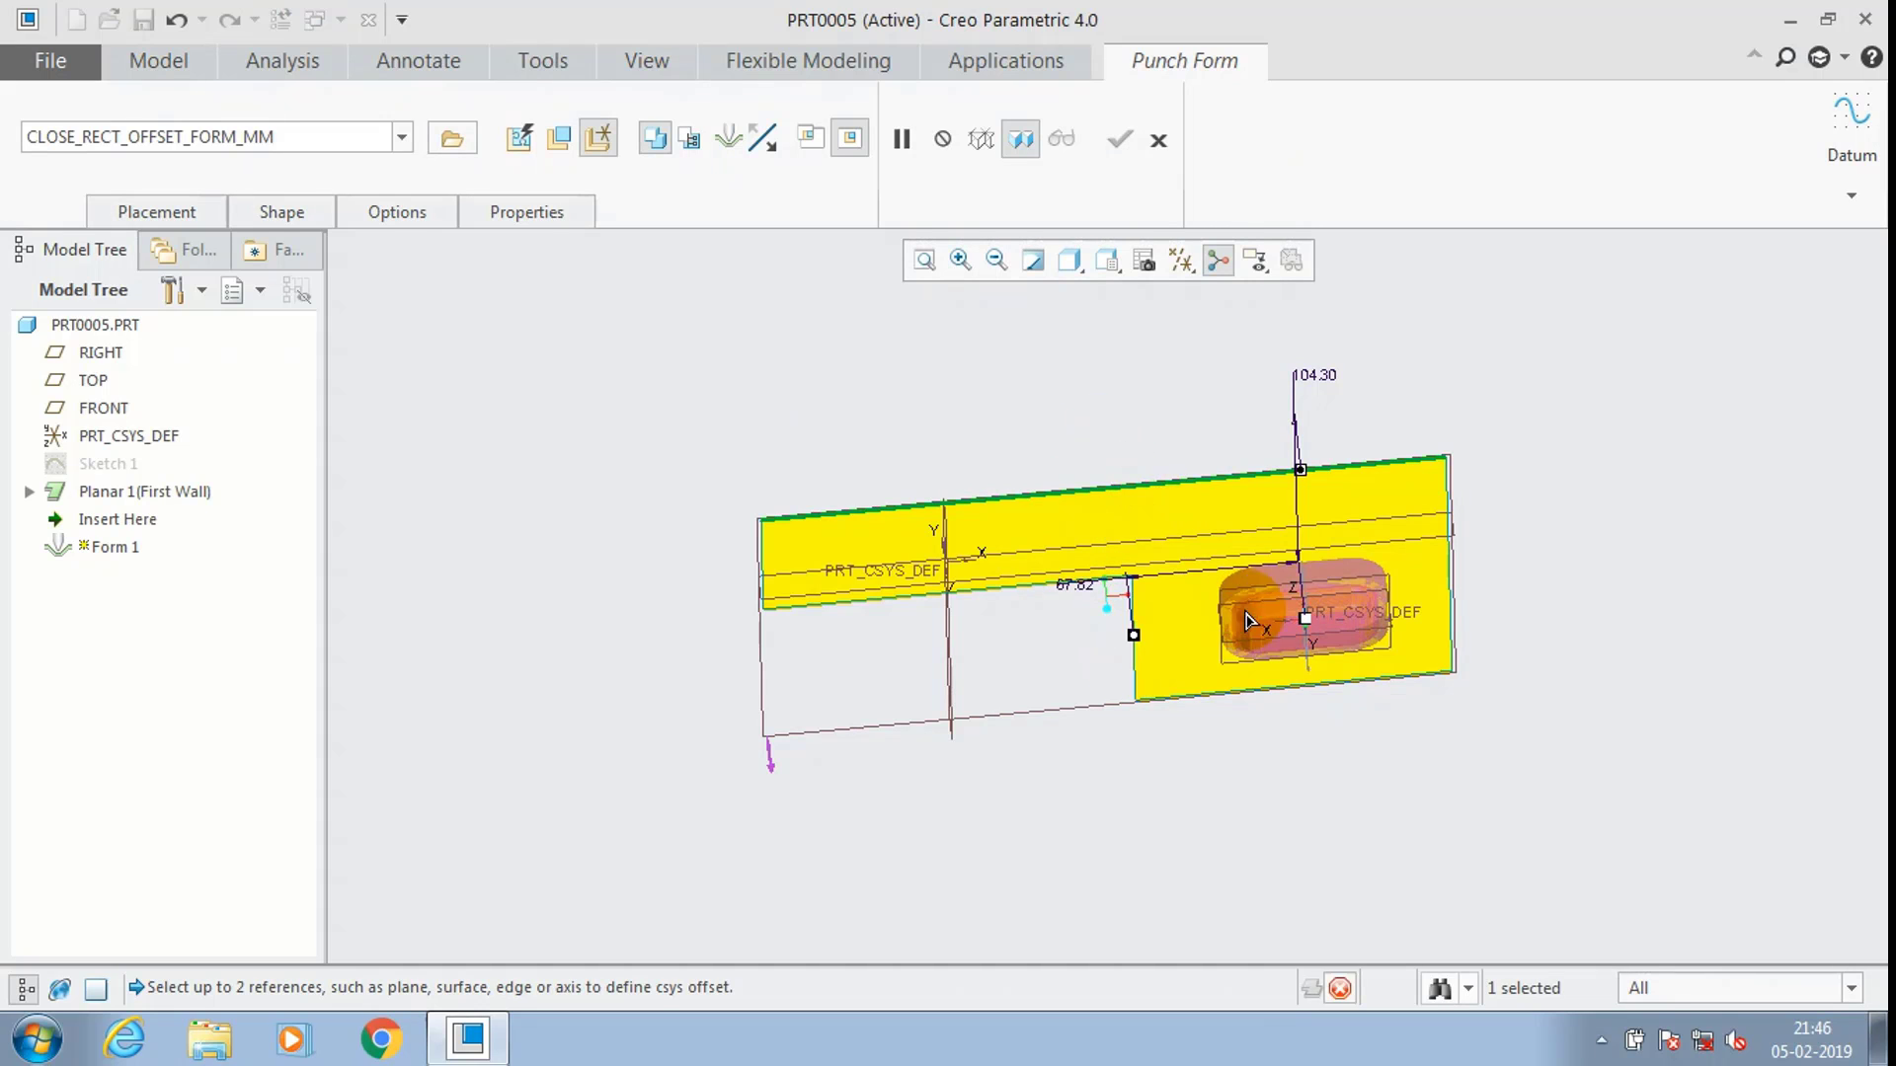
pyautogui.scroll(-3, 1234, 593)
pyautogui.scroll(2, 1231, 566)
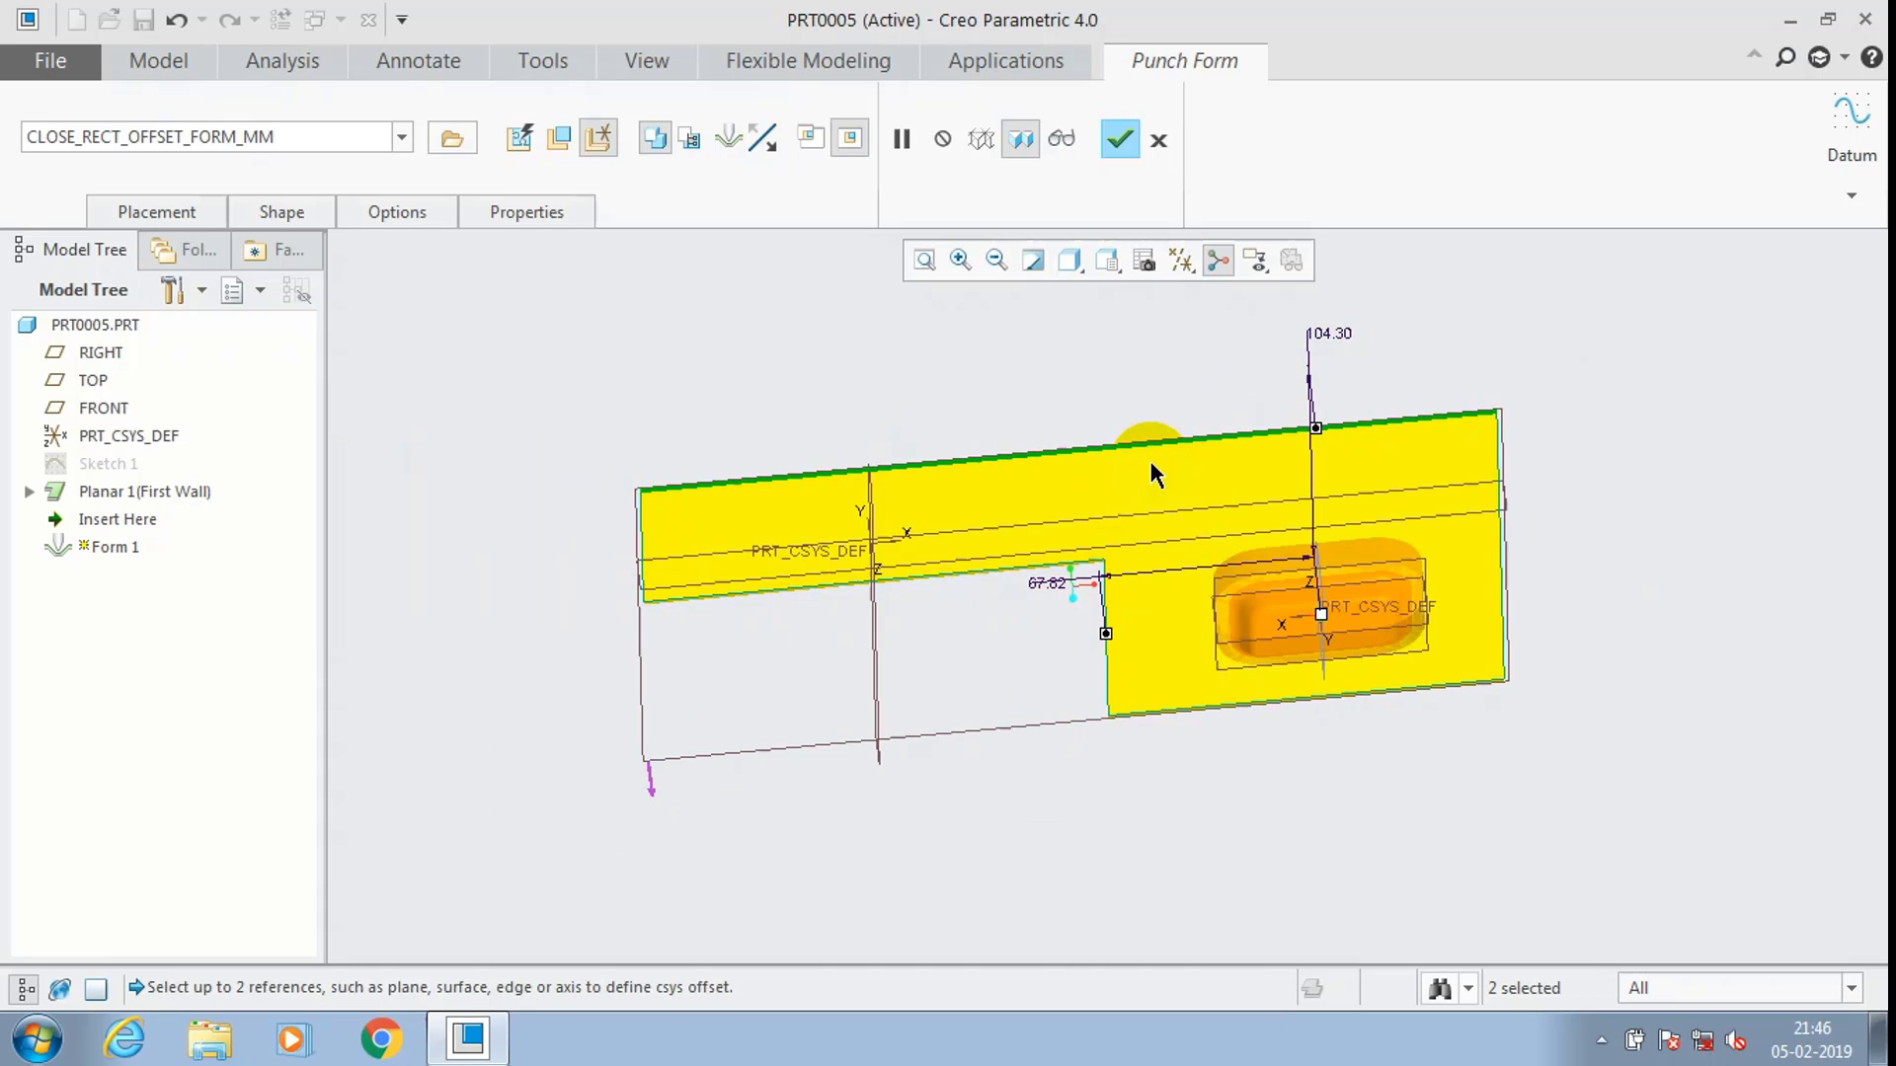
pyautogui.moveTo(1152, 465); pyautogui.dragTo(1159, 361, button='middle')
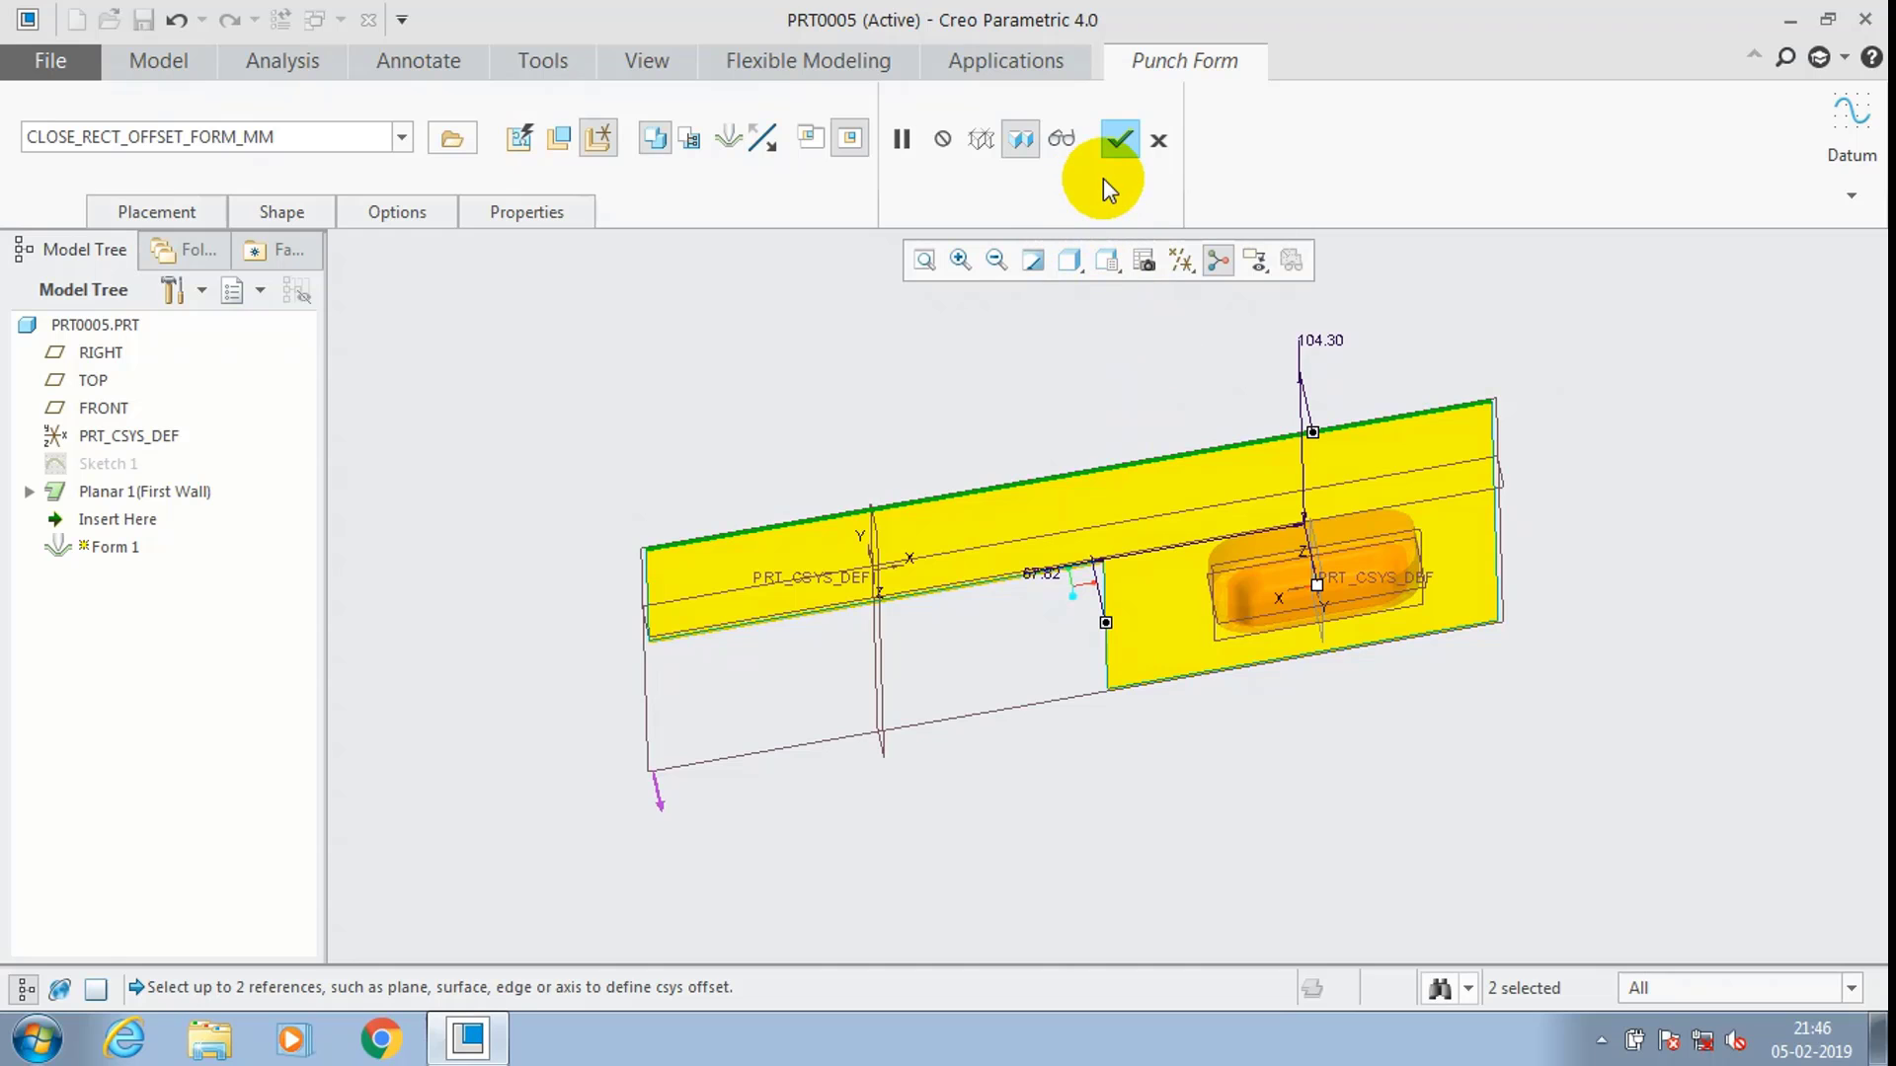
pyautogui.click(1119, 141)
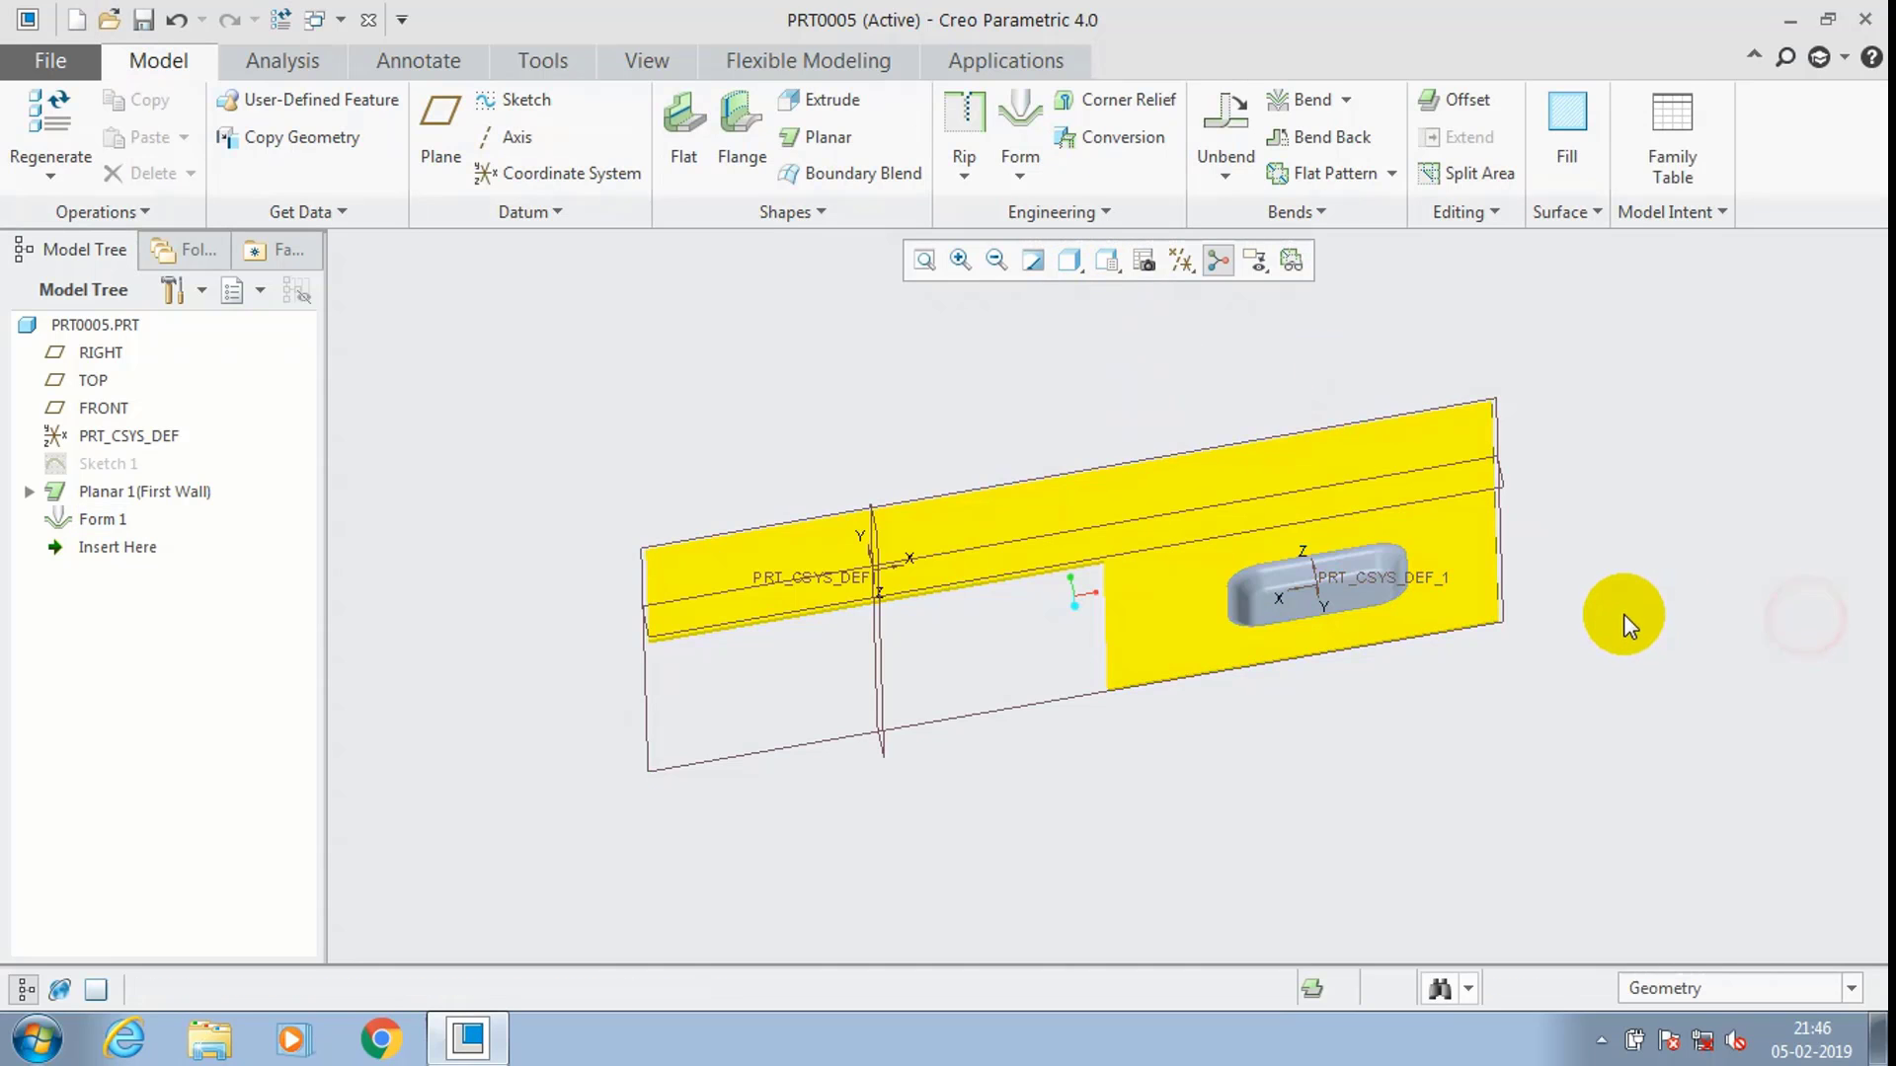
# Start a die form using the CLOSE_RECT_OFFSET_DIE_FORM_MM model and place it on the narrow leg of the wall.
pyautogui.moveTo(1621, 622); pyautogui.dragTo(1161, 407, button='middle')
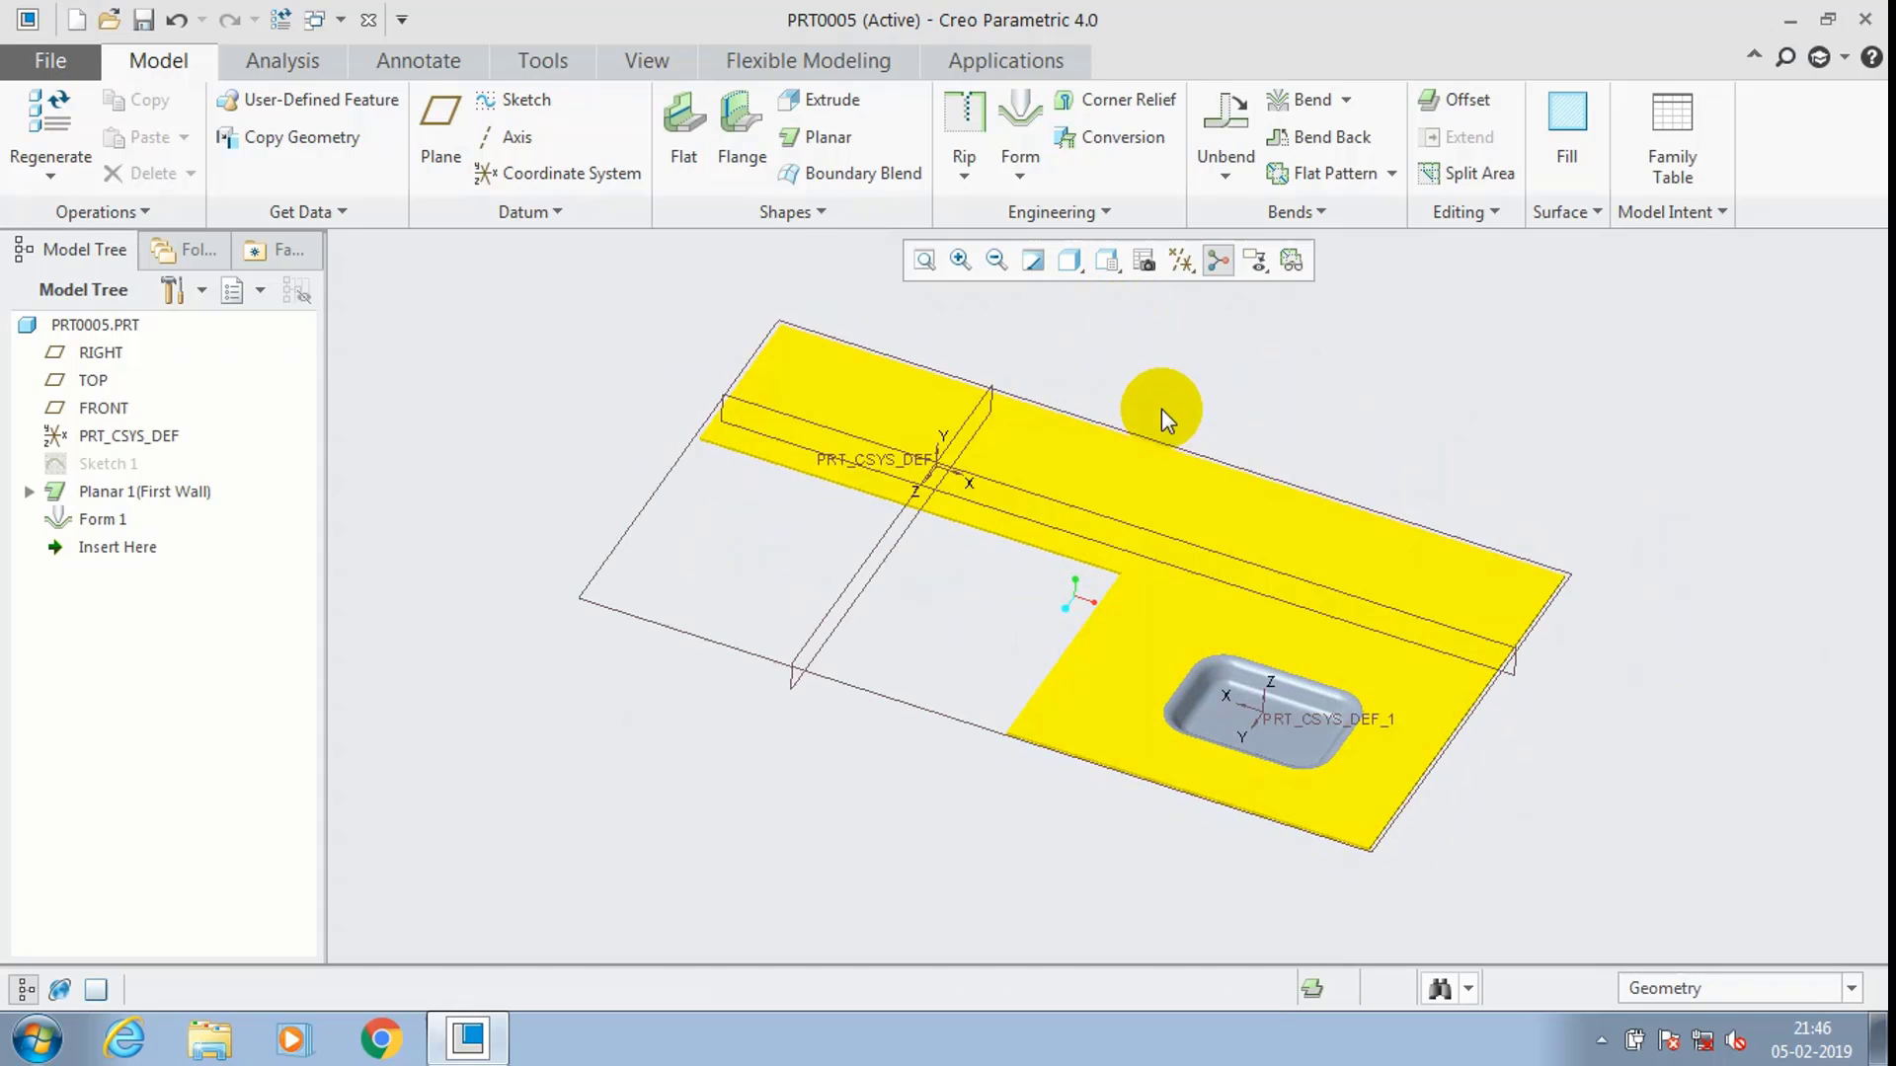
pyautogui.click(1020, 175)
pyautogui.click(1052, 229)
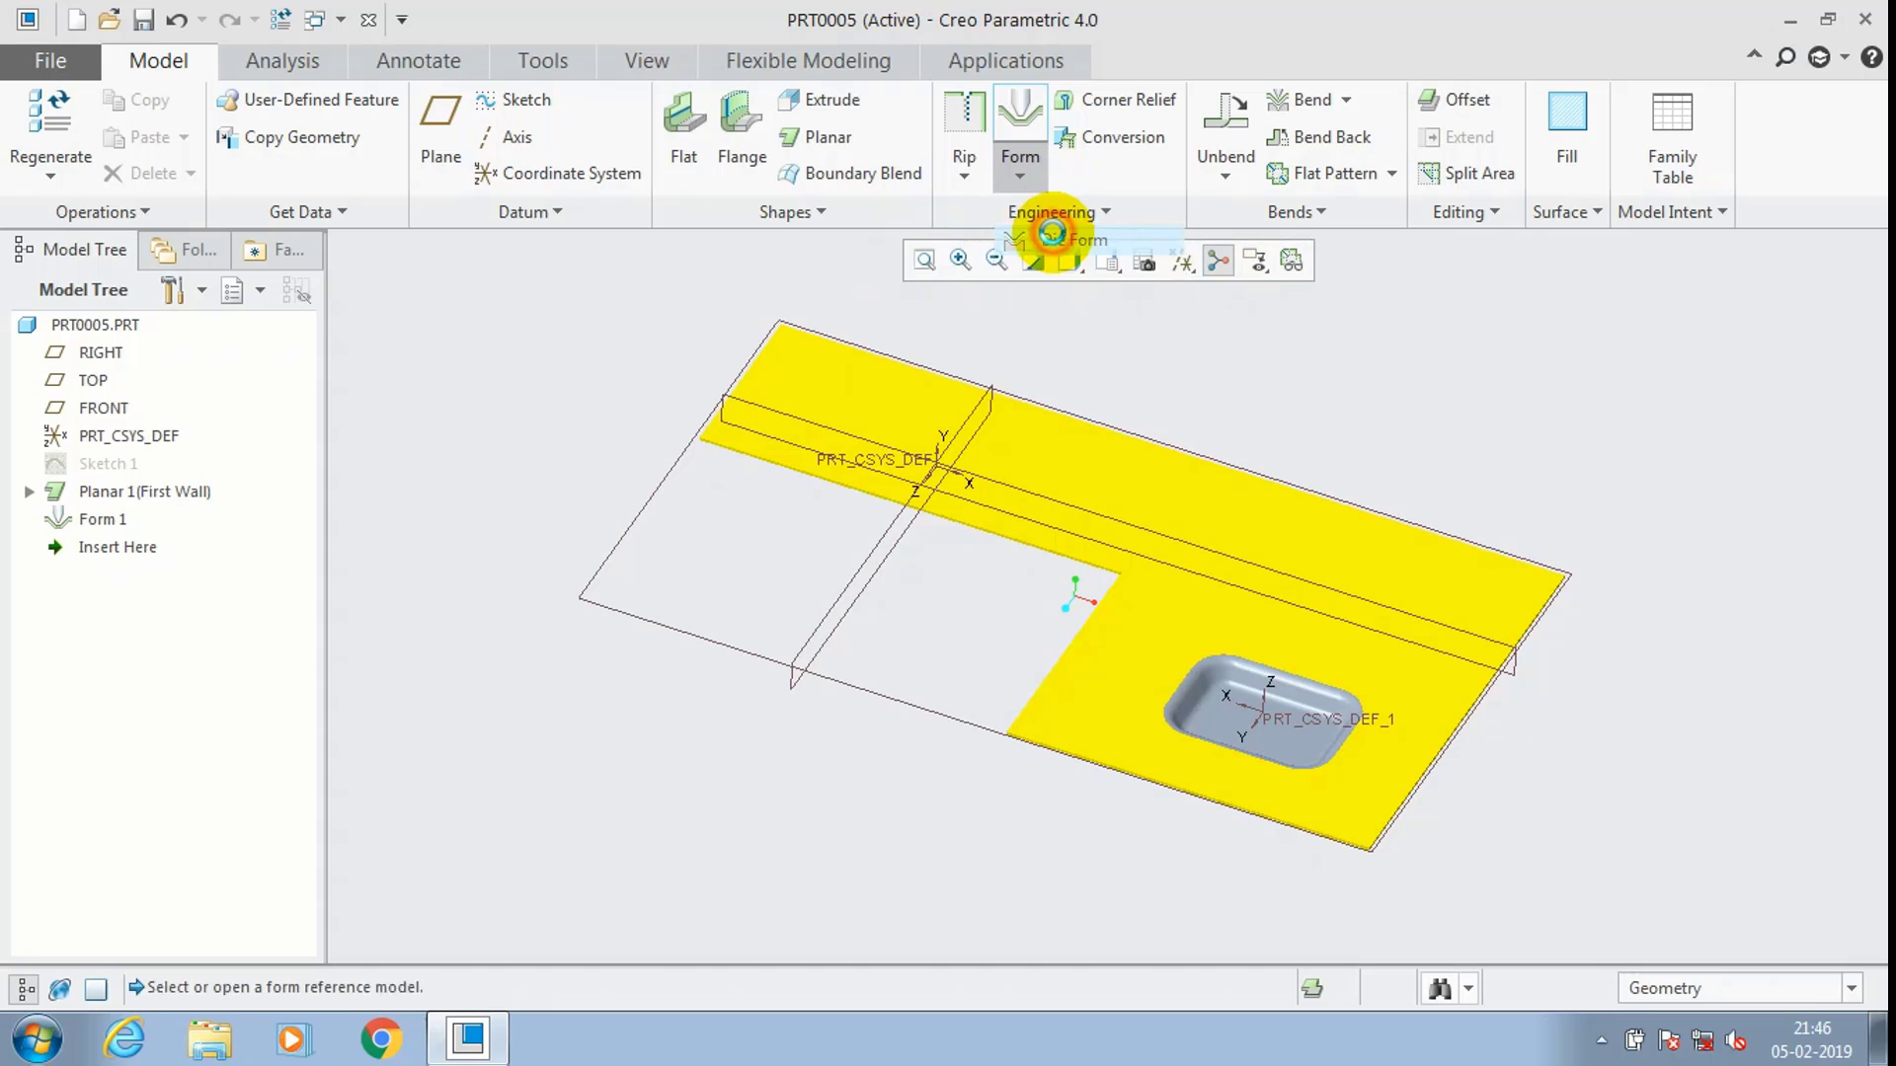
pyautogui.click(401, 137)
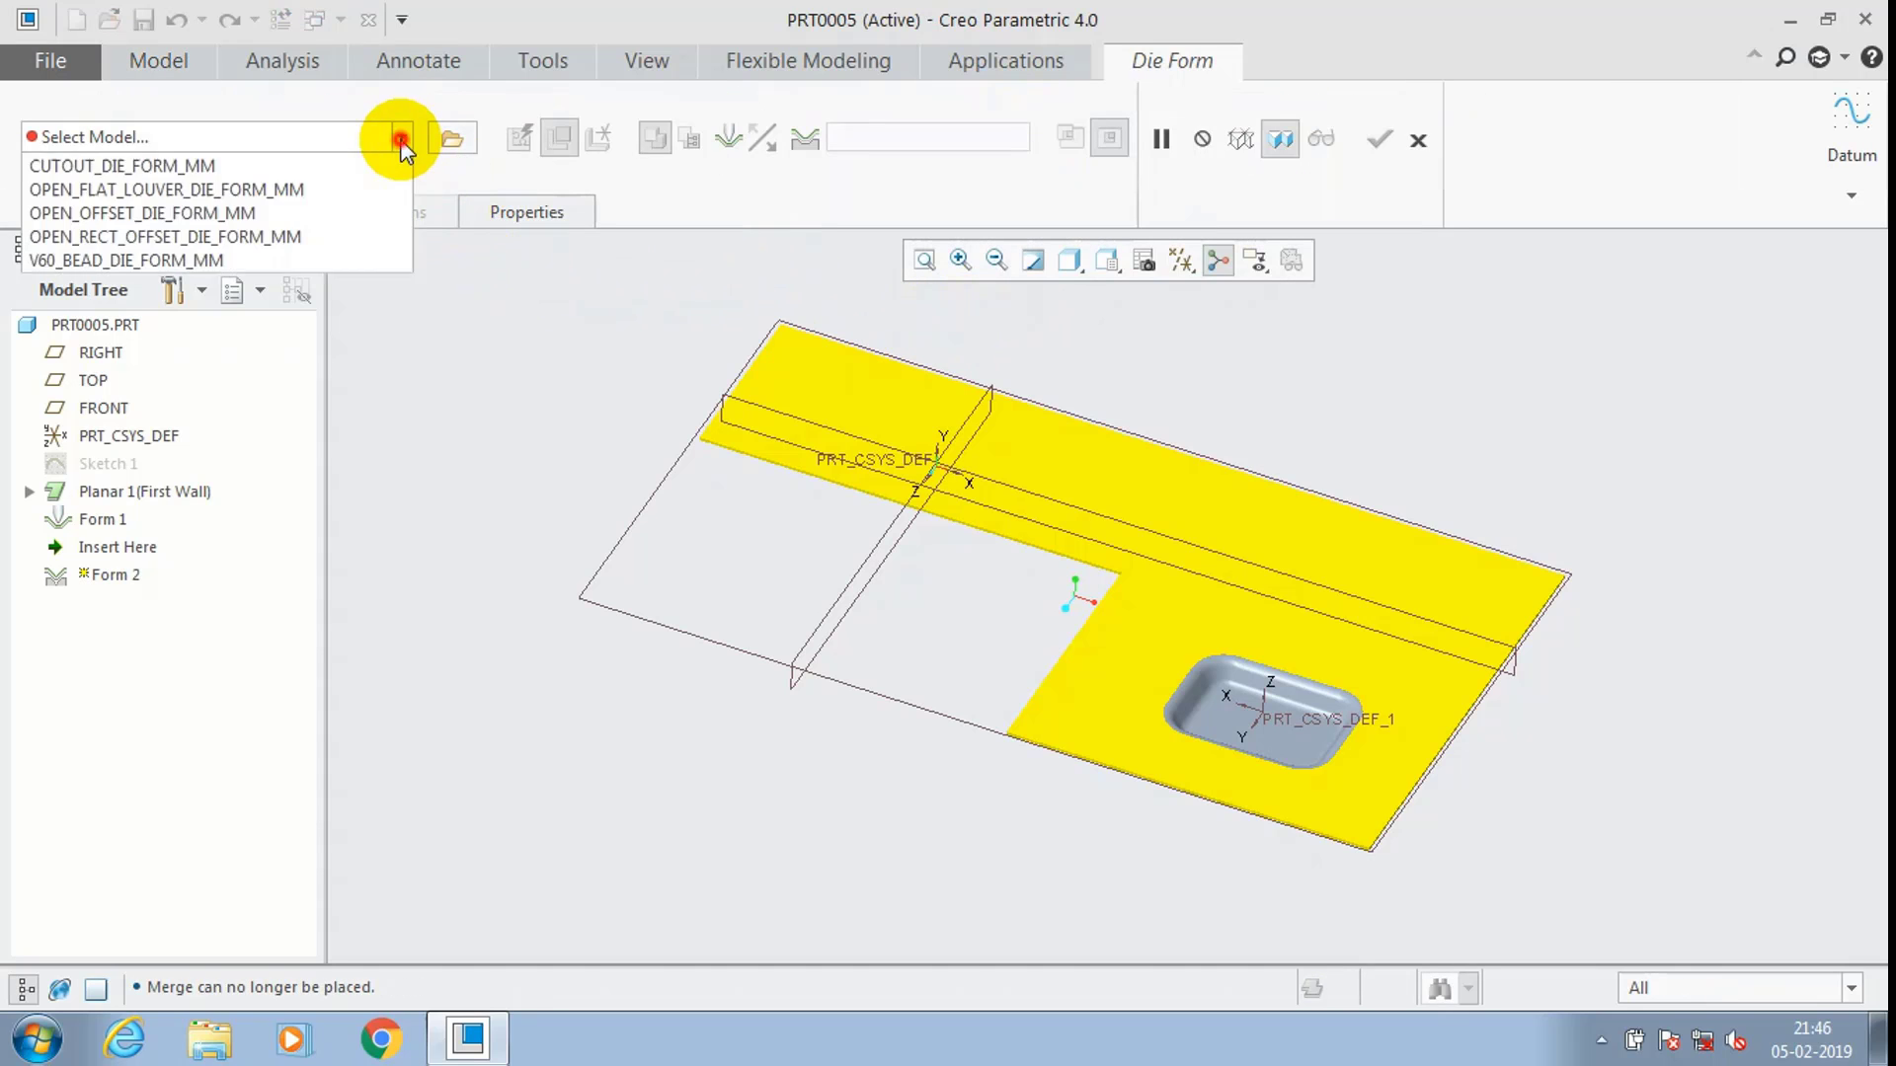
pyautogui.click(268, 209)
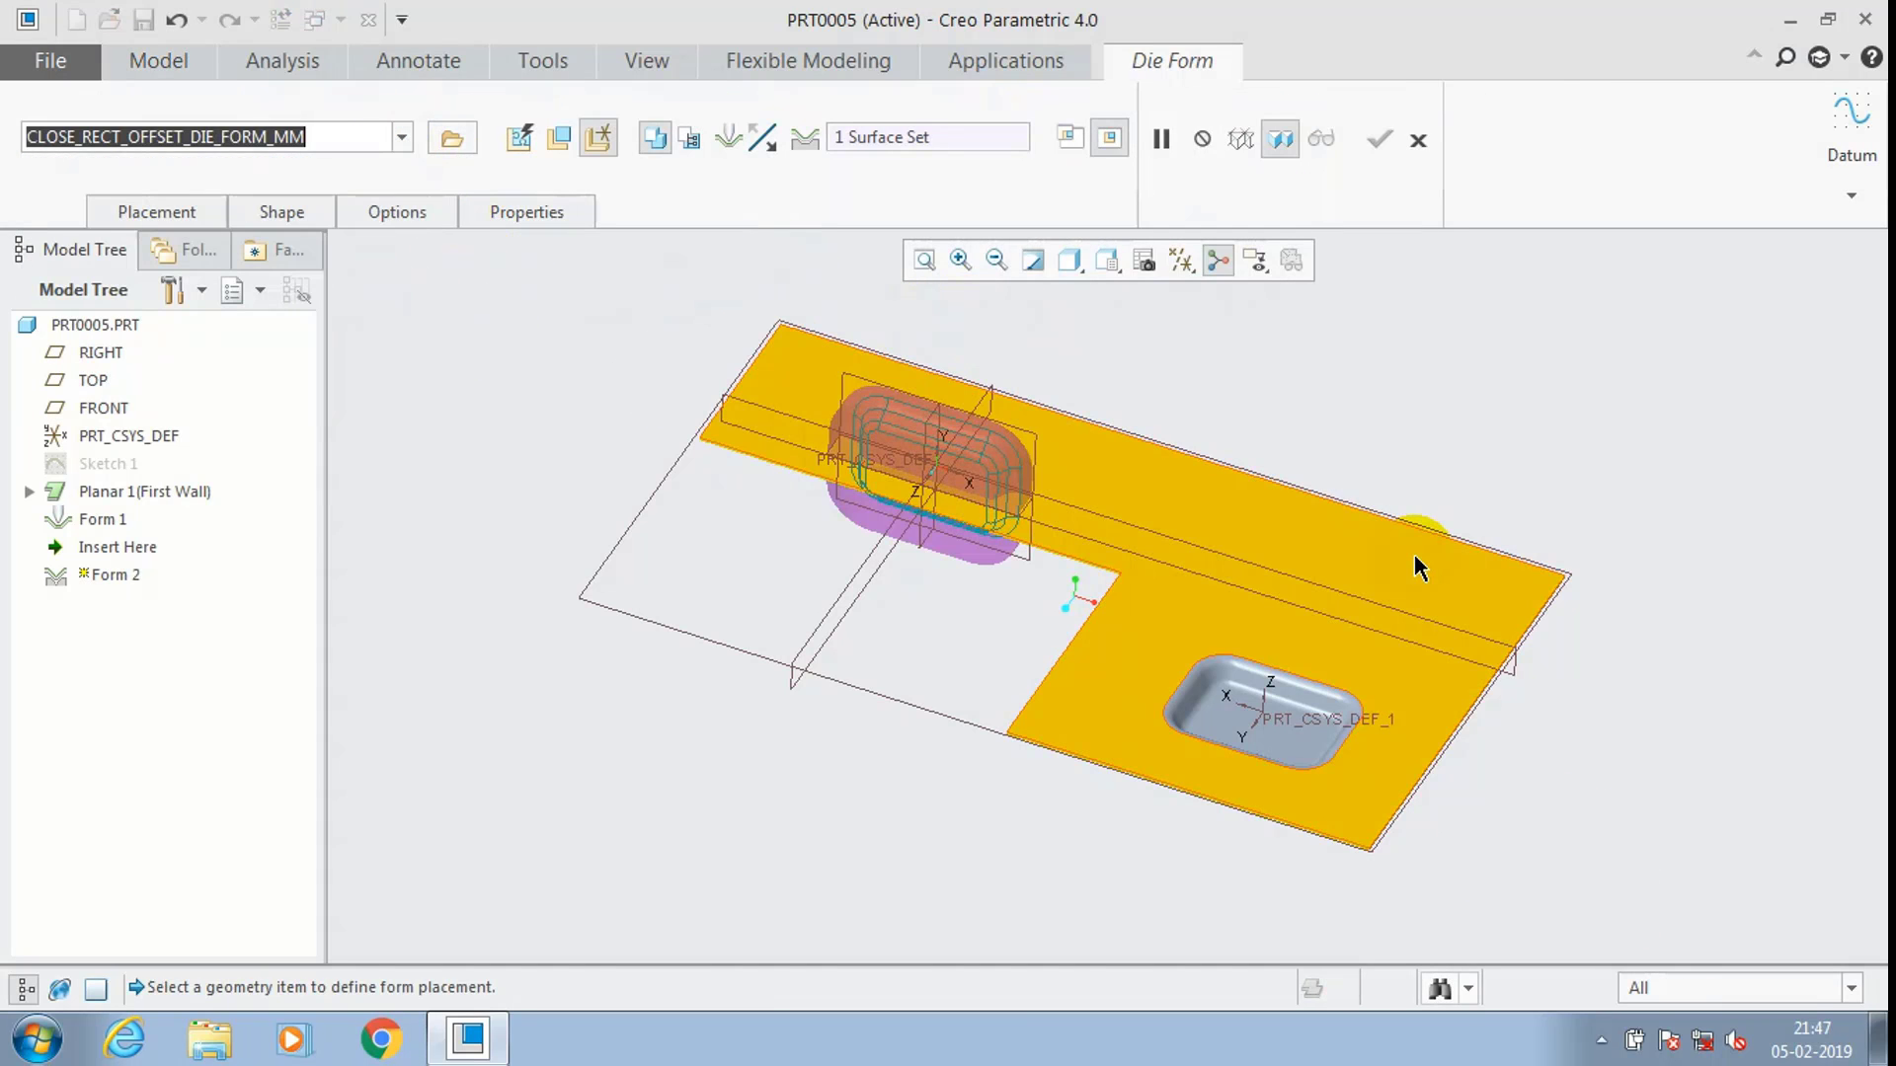
pyautogui.click(1414, 555)
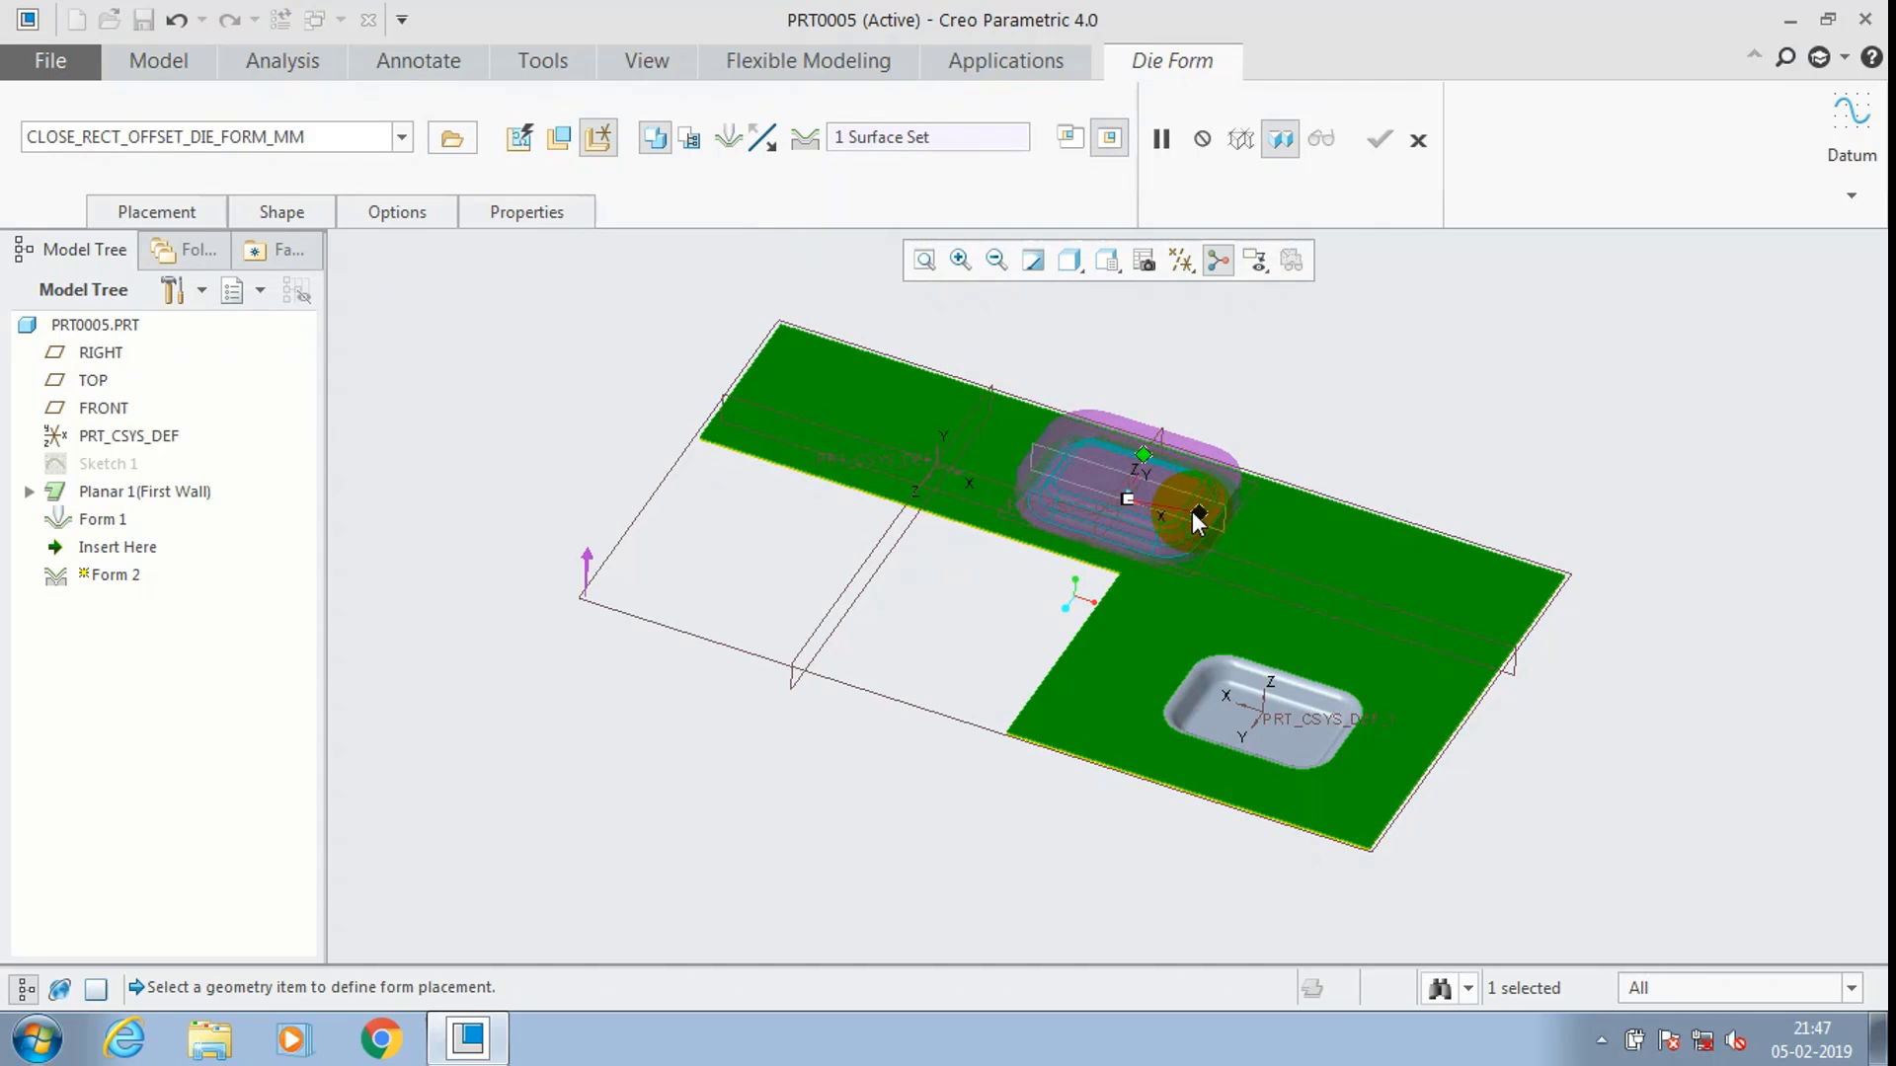
# Offset the die form about 34 mm from the narrow leg's inner edge and about 138 mm from the wide leg's outer end edge, and complete it.
pyautogui.moveTo(1193, 511); pyautogui.dragTo(1517, 652)
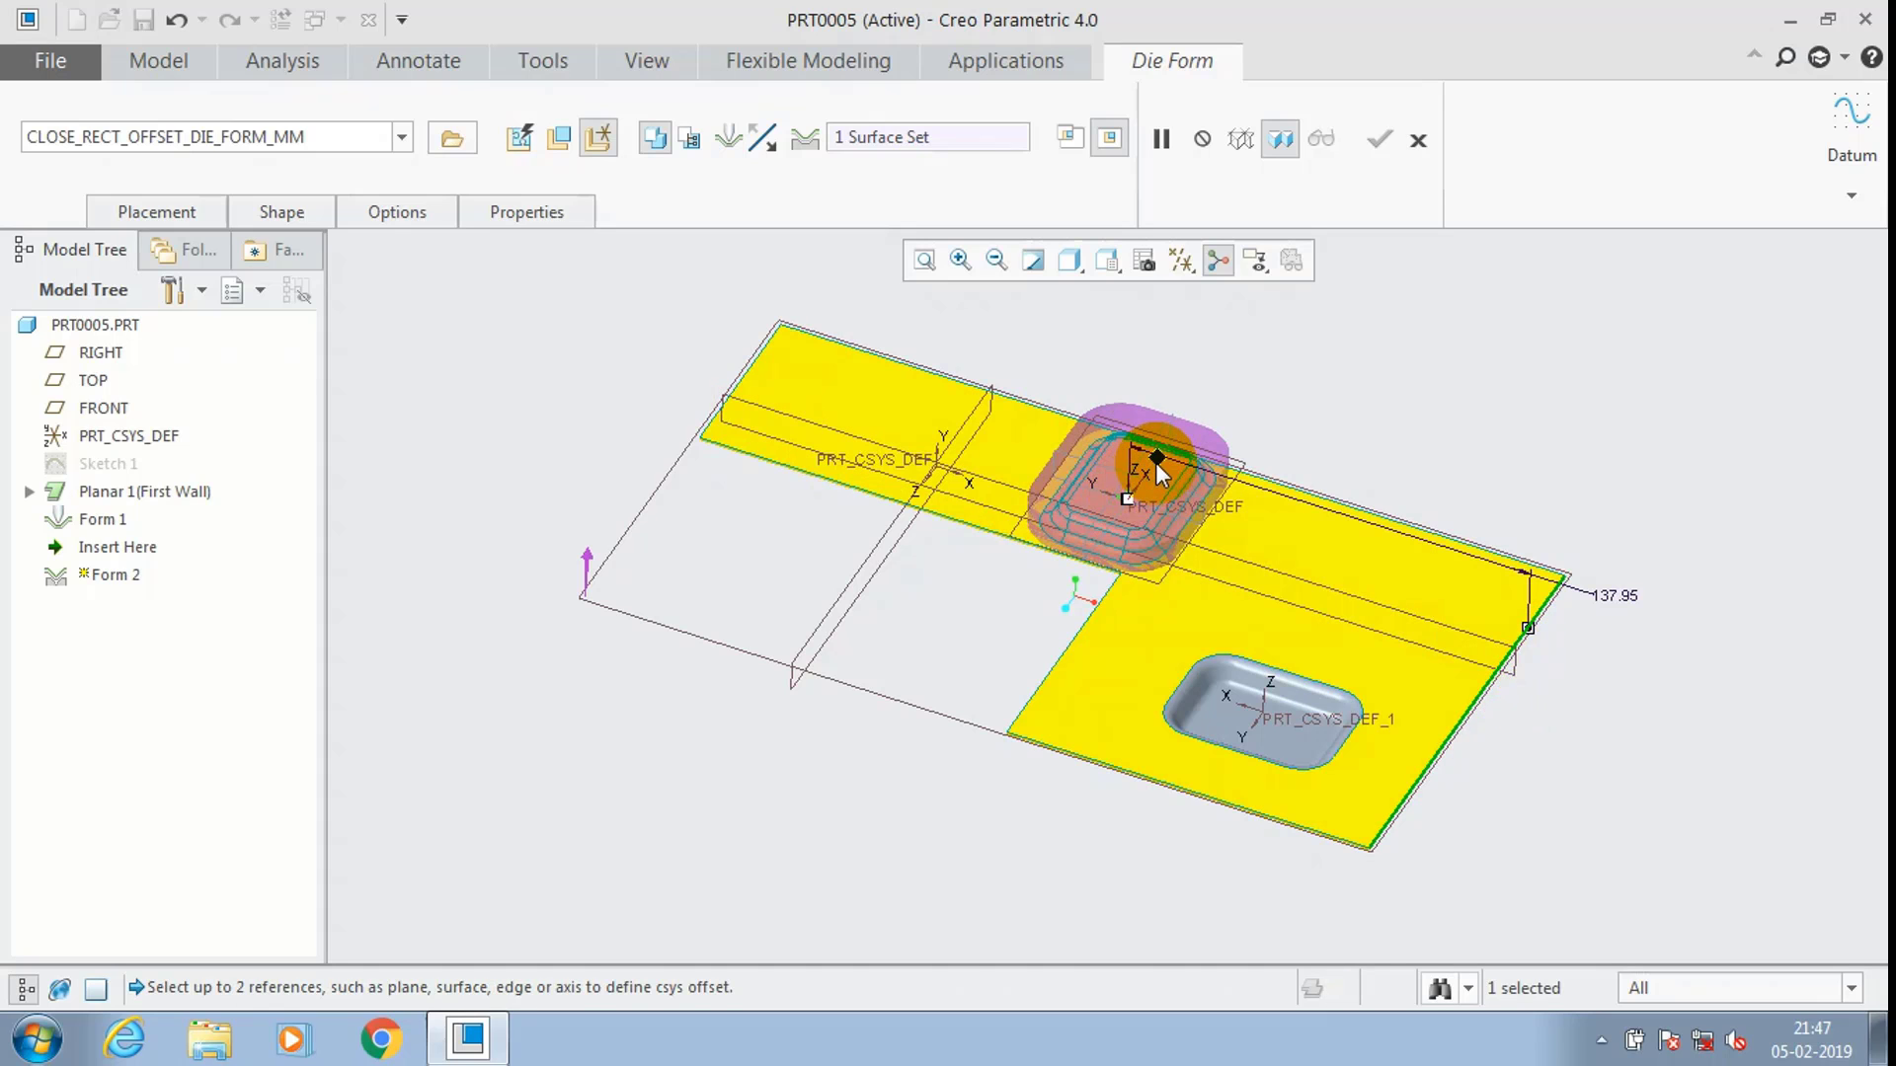
pyautogui.moveTo(1027, 515); pyautogui.dragTo(979, 539)
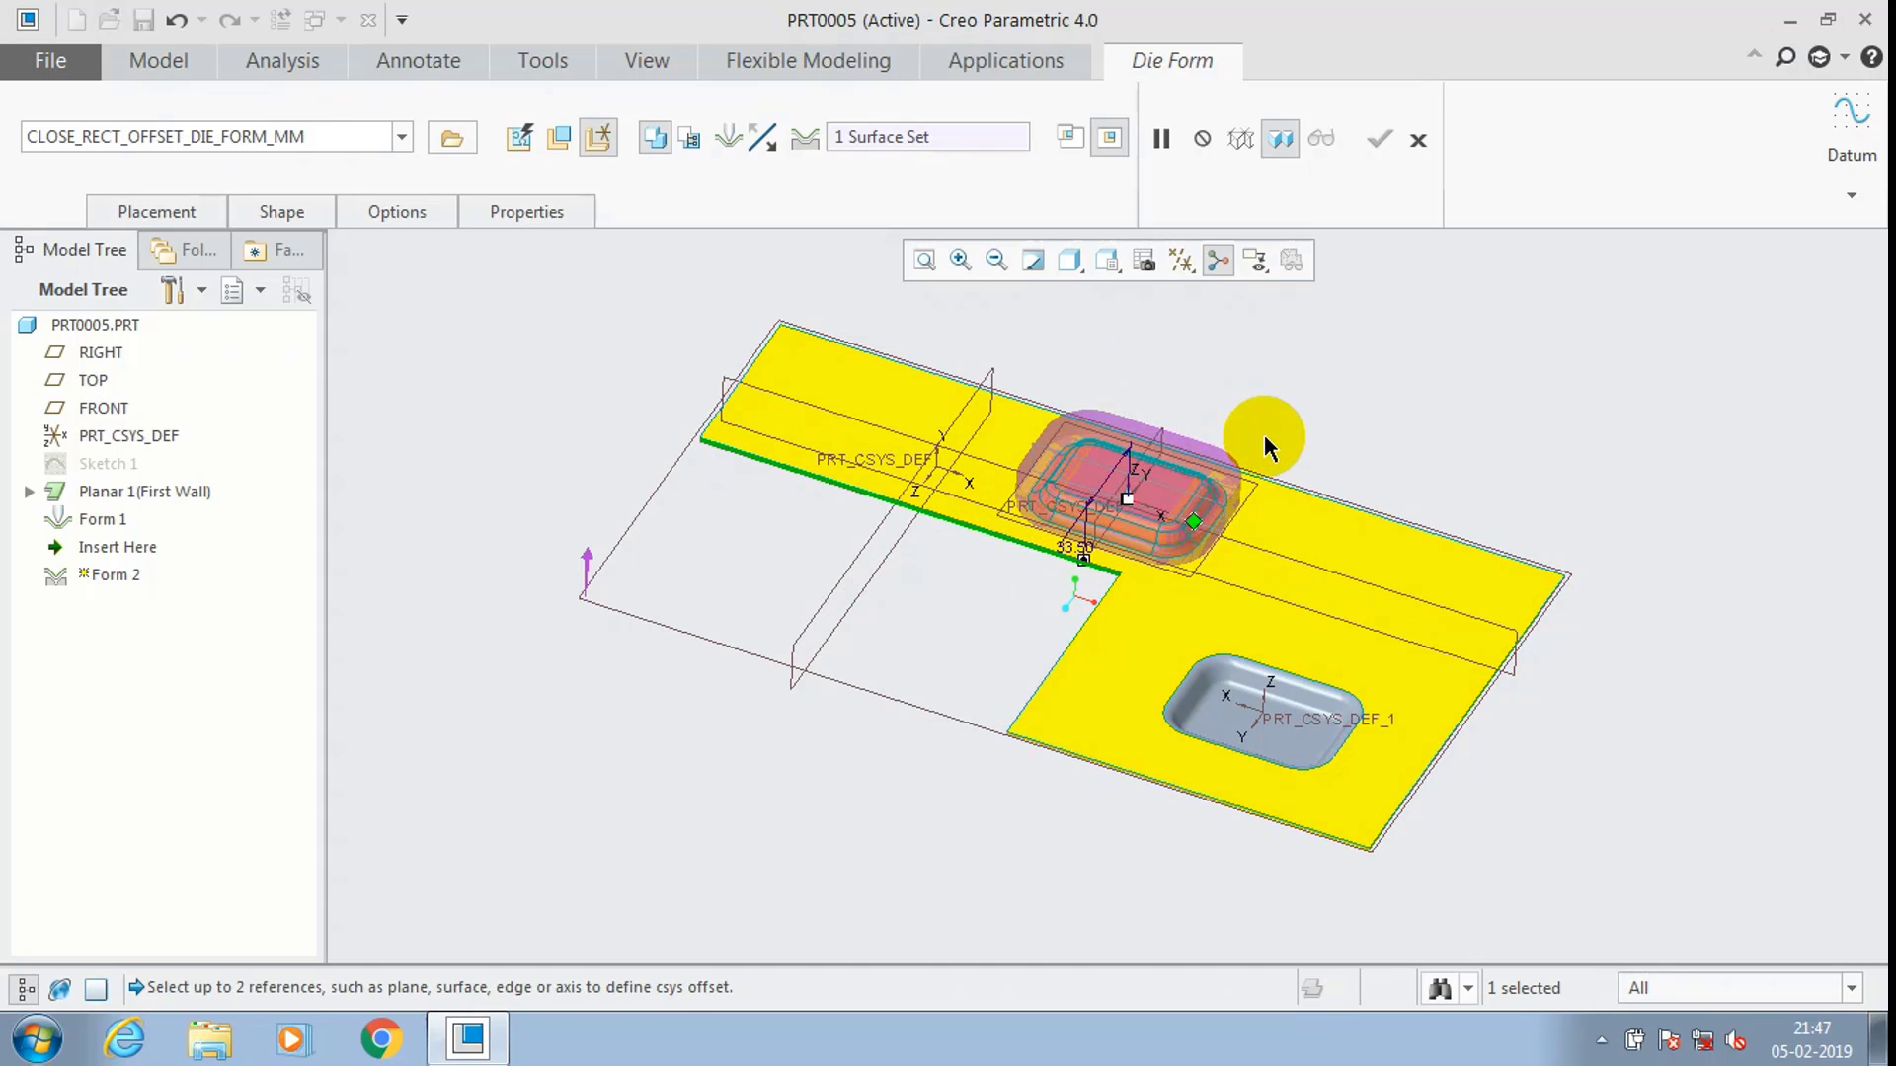
pyautogui.moveTo(1265, 435); pyautogui.dragTo(1212, 502, button='middle')
pyautogui.moveTo(1178, 480); pyautogui.dragTo(1313, 498)
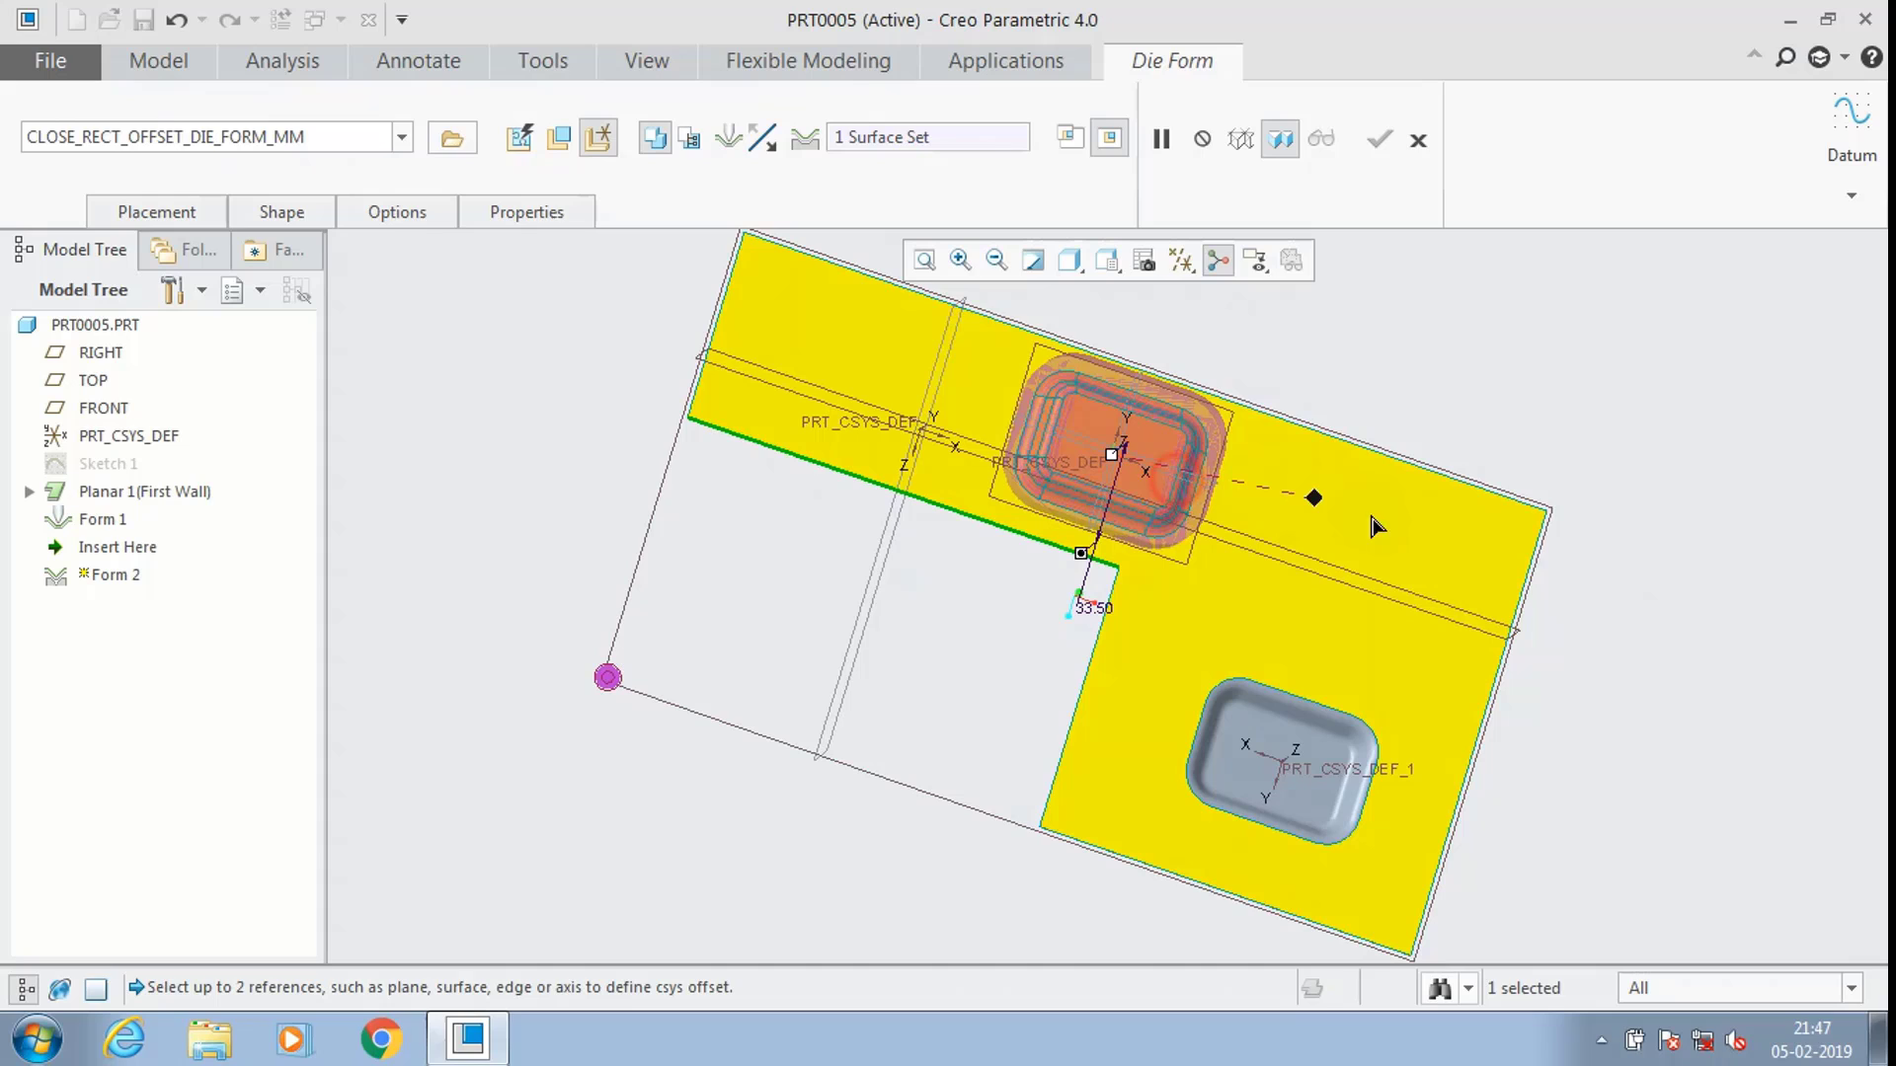
pyautogui.click(1525, 599)
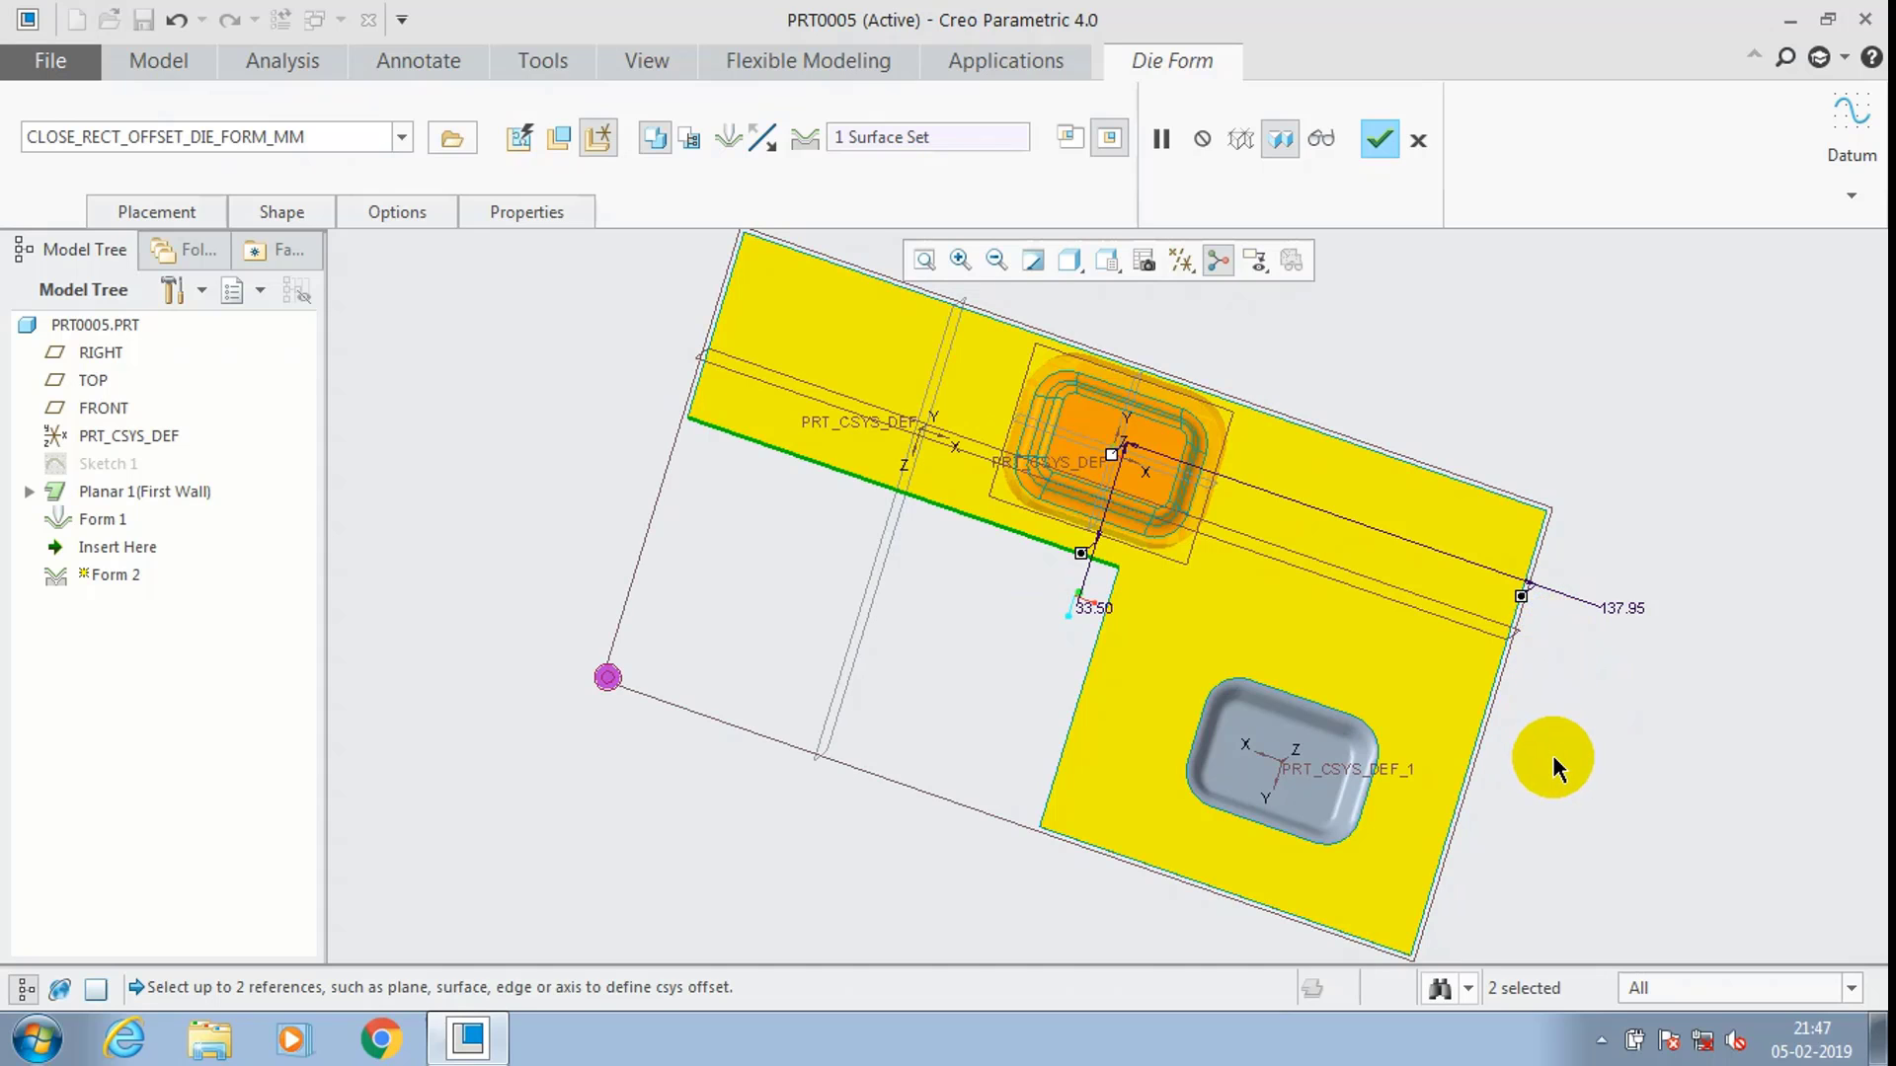
pyautogui.moveTo(1553, 758); pyautogui.dragTo(1526, 590, button='middle')
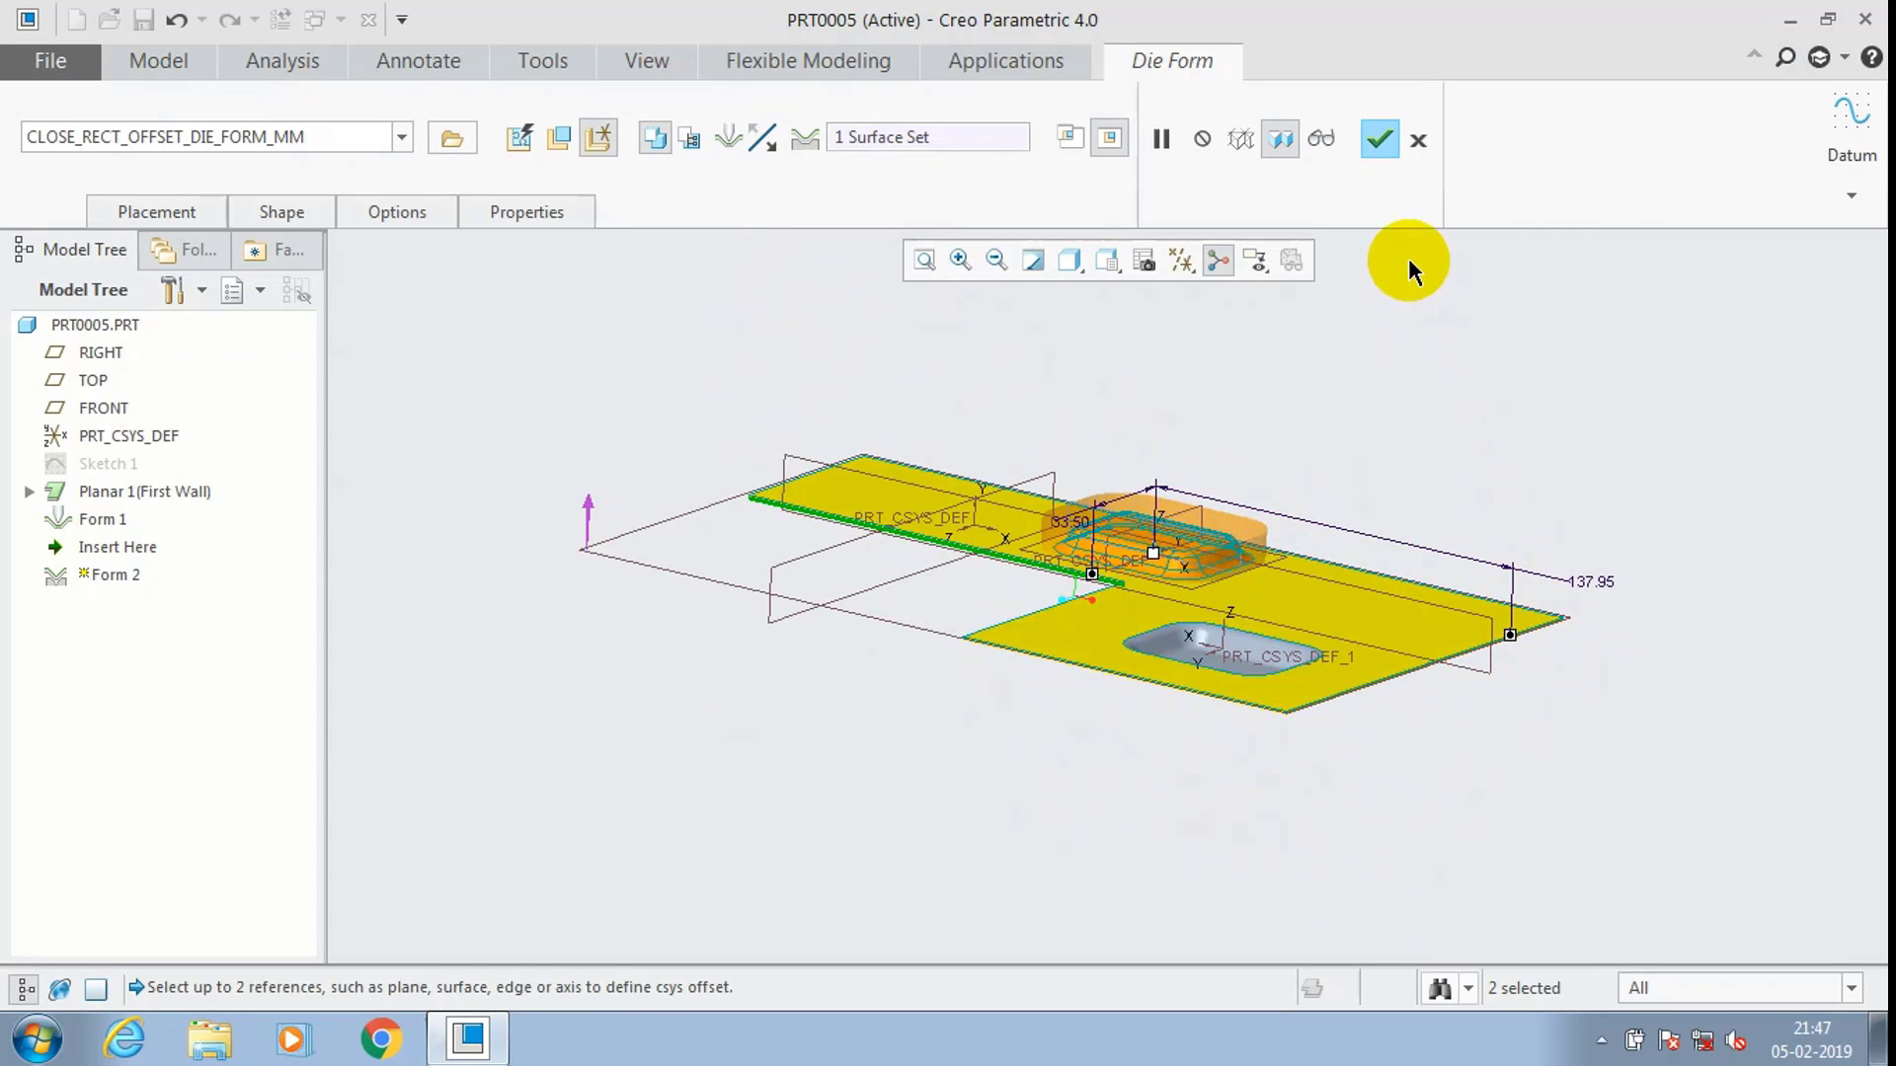
pyautogui.click(1379, 139)
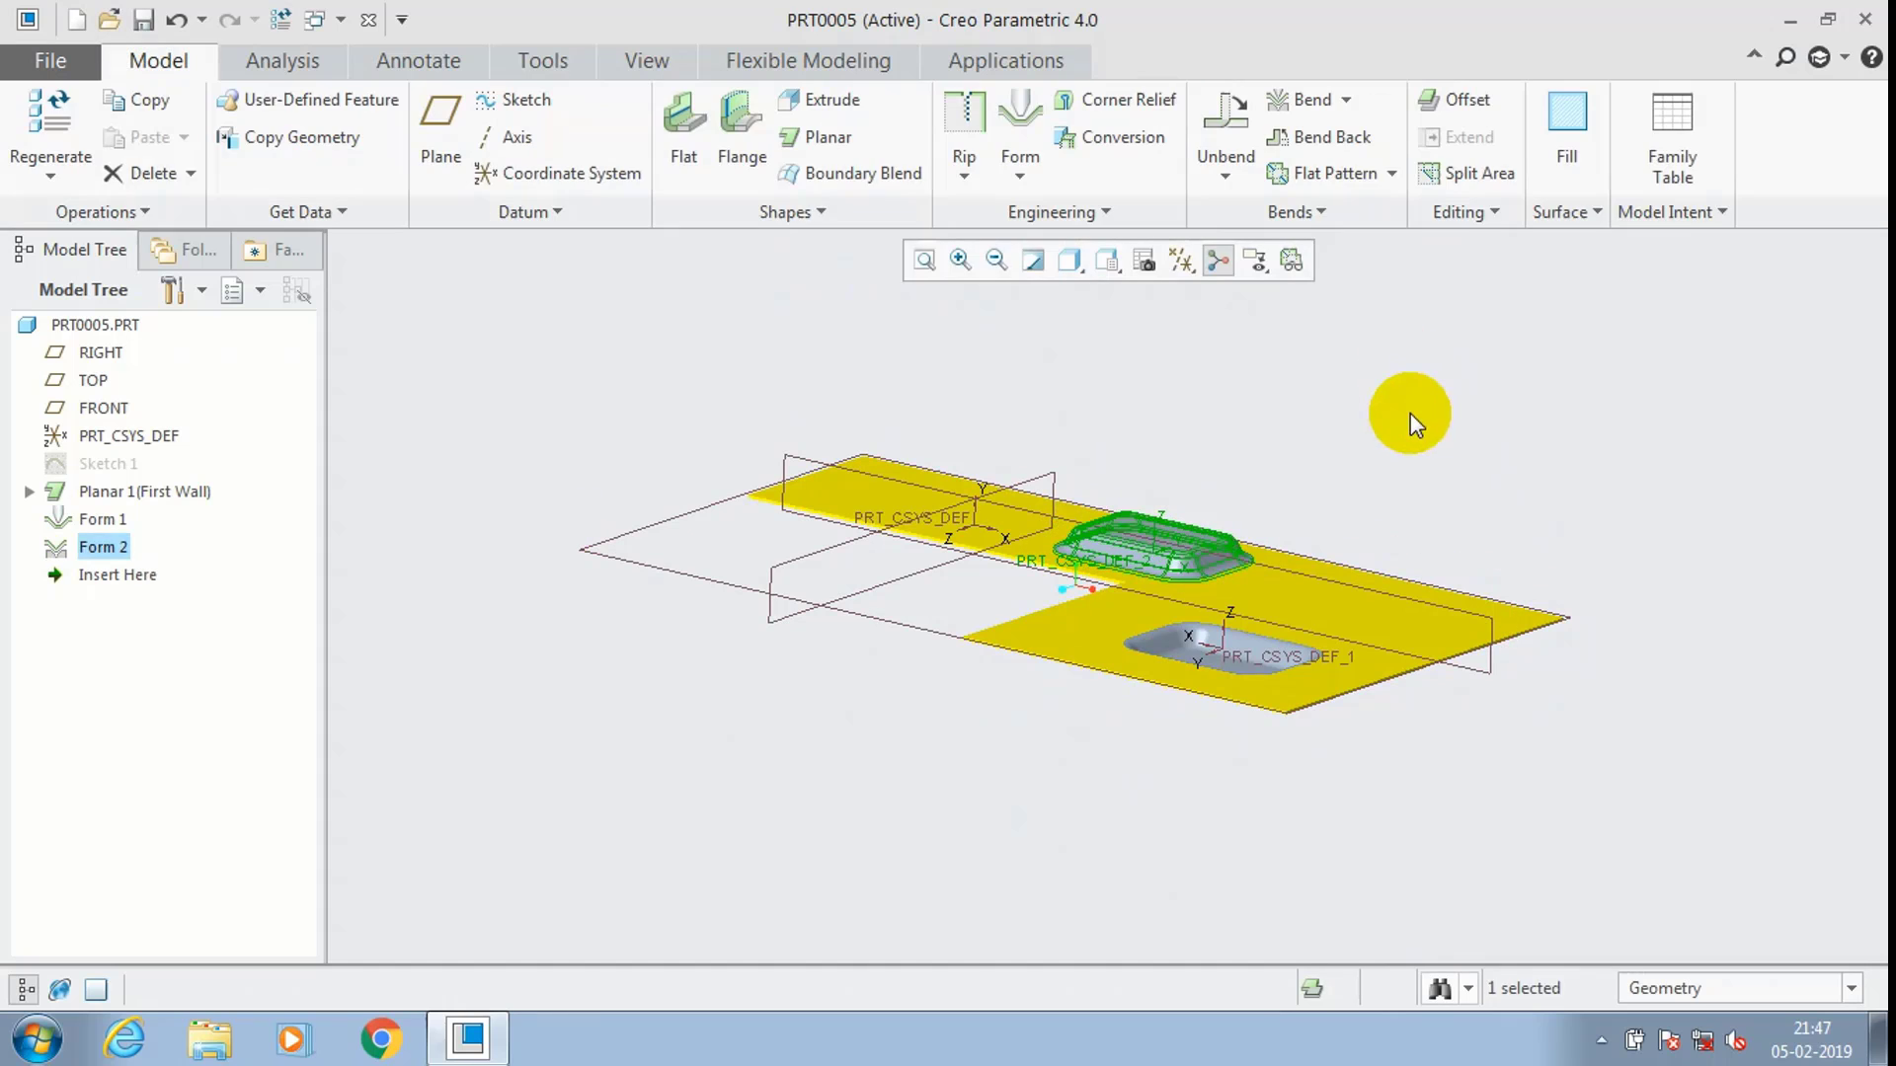
# For a sketched form, sketch a closed six-sided tapering outline on the wall between the die form and the outer corner.
pyautogui.scroll(-2, 1203, 465)
pyautogui.moveTo(1202, 465)
pyautogui.mouseDown(button='middle')
pyautogui.moveTo(1227, 563)
pyautogui.moveTo(1218, 346)
pyautogui.moveTo(1034, 341)
pyautogui.mouseUp(button='middle')
pyautogui.scroll(2, 1013, 331)
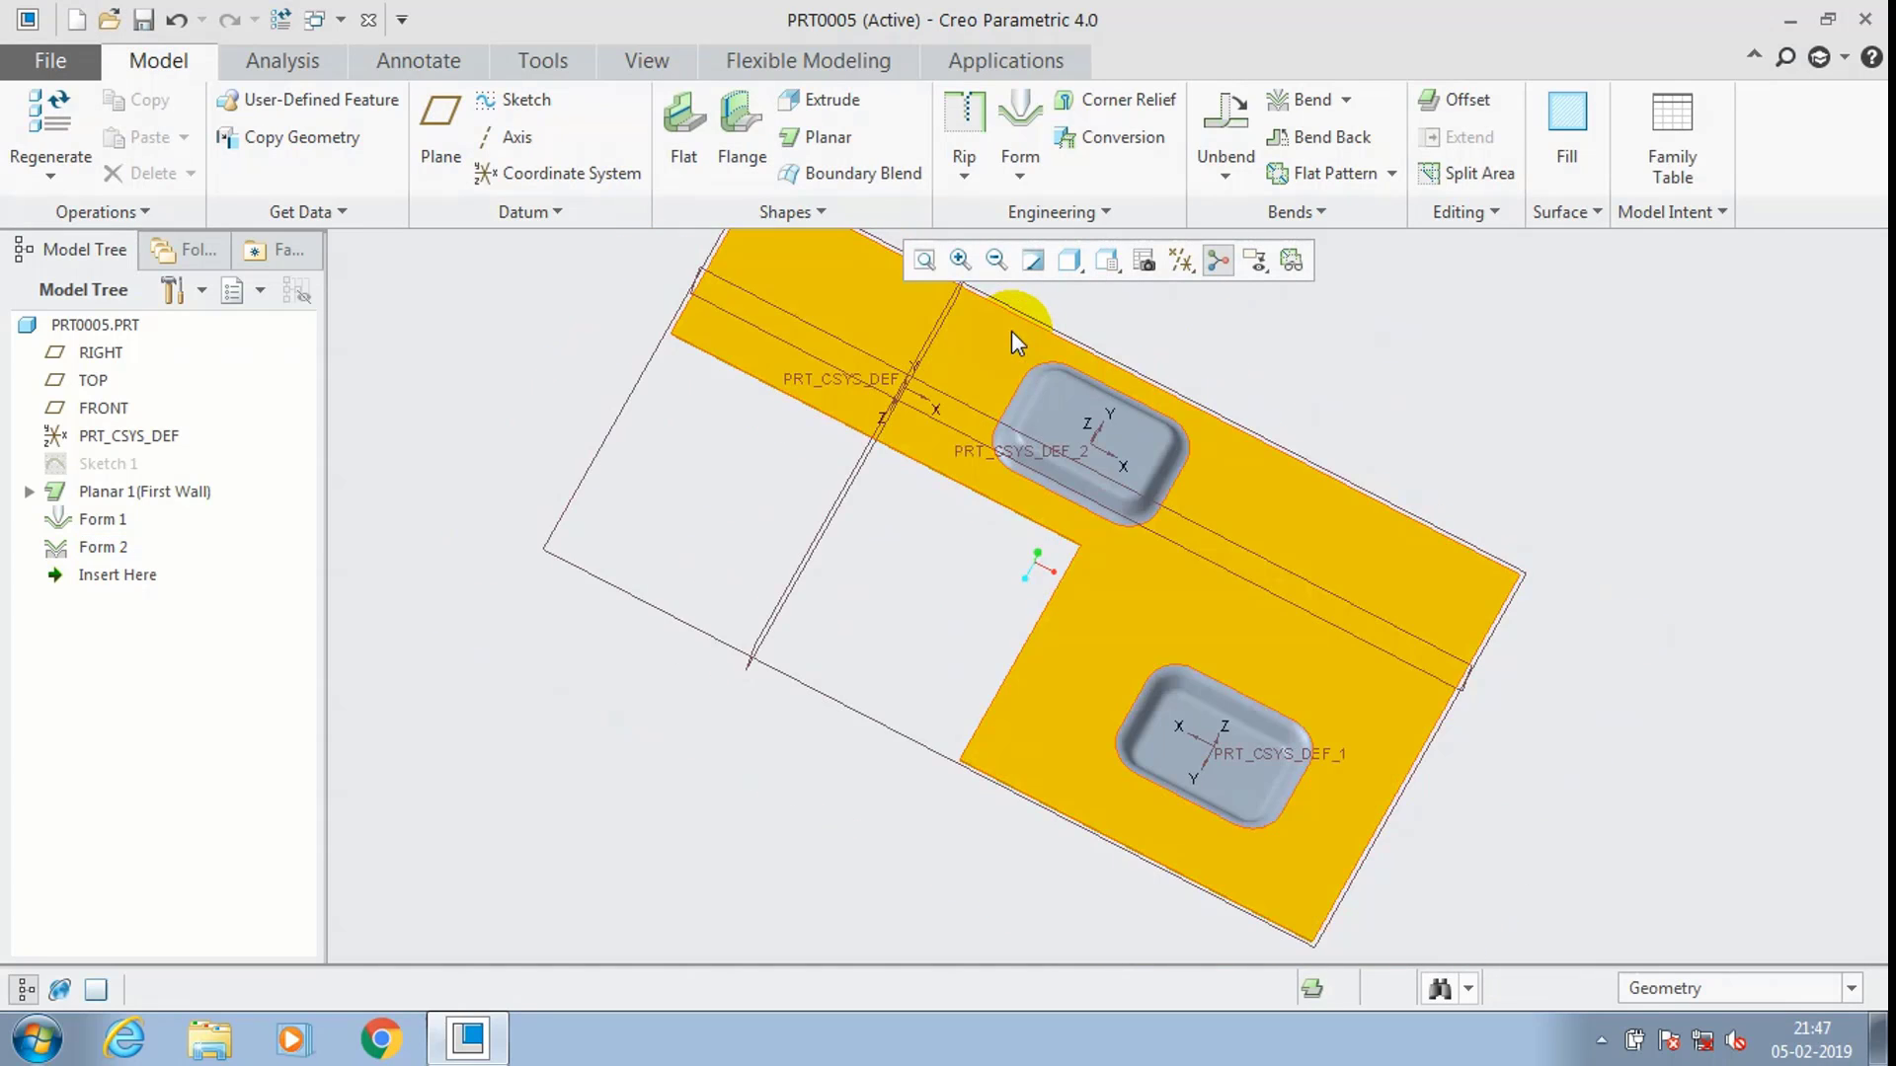
pyautogui.moveTo(1367, 453)
pyautogui.mouseDown(button='middle')
pyautogui.moveTo(1375, 392)
pyautogui.moveTo(1388, 558)
pyautogui.mouseUp(button='middle')
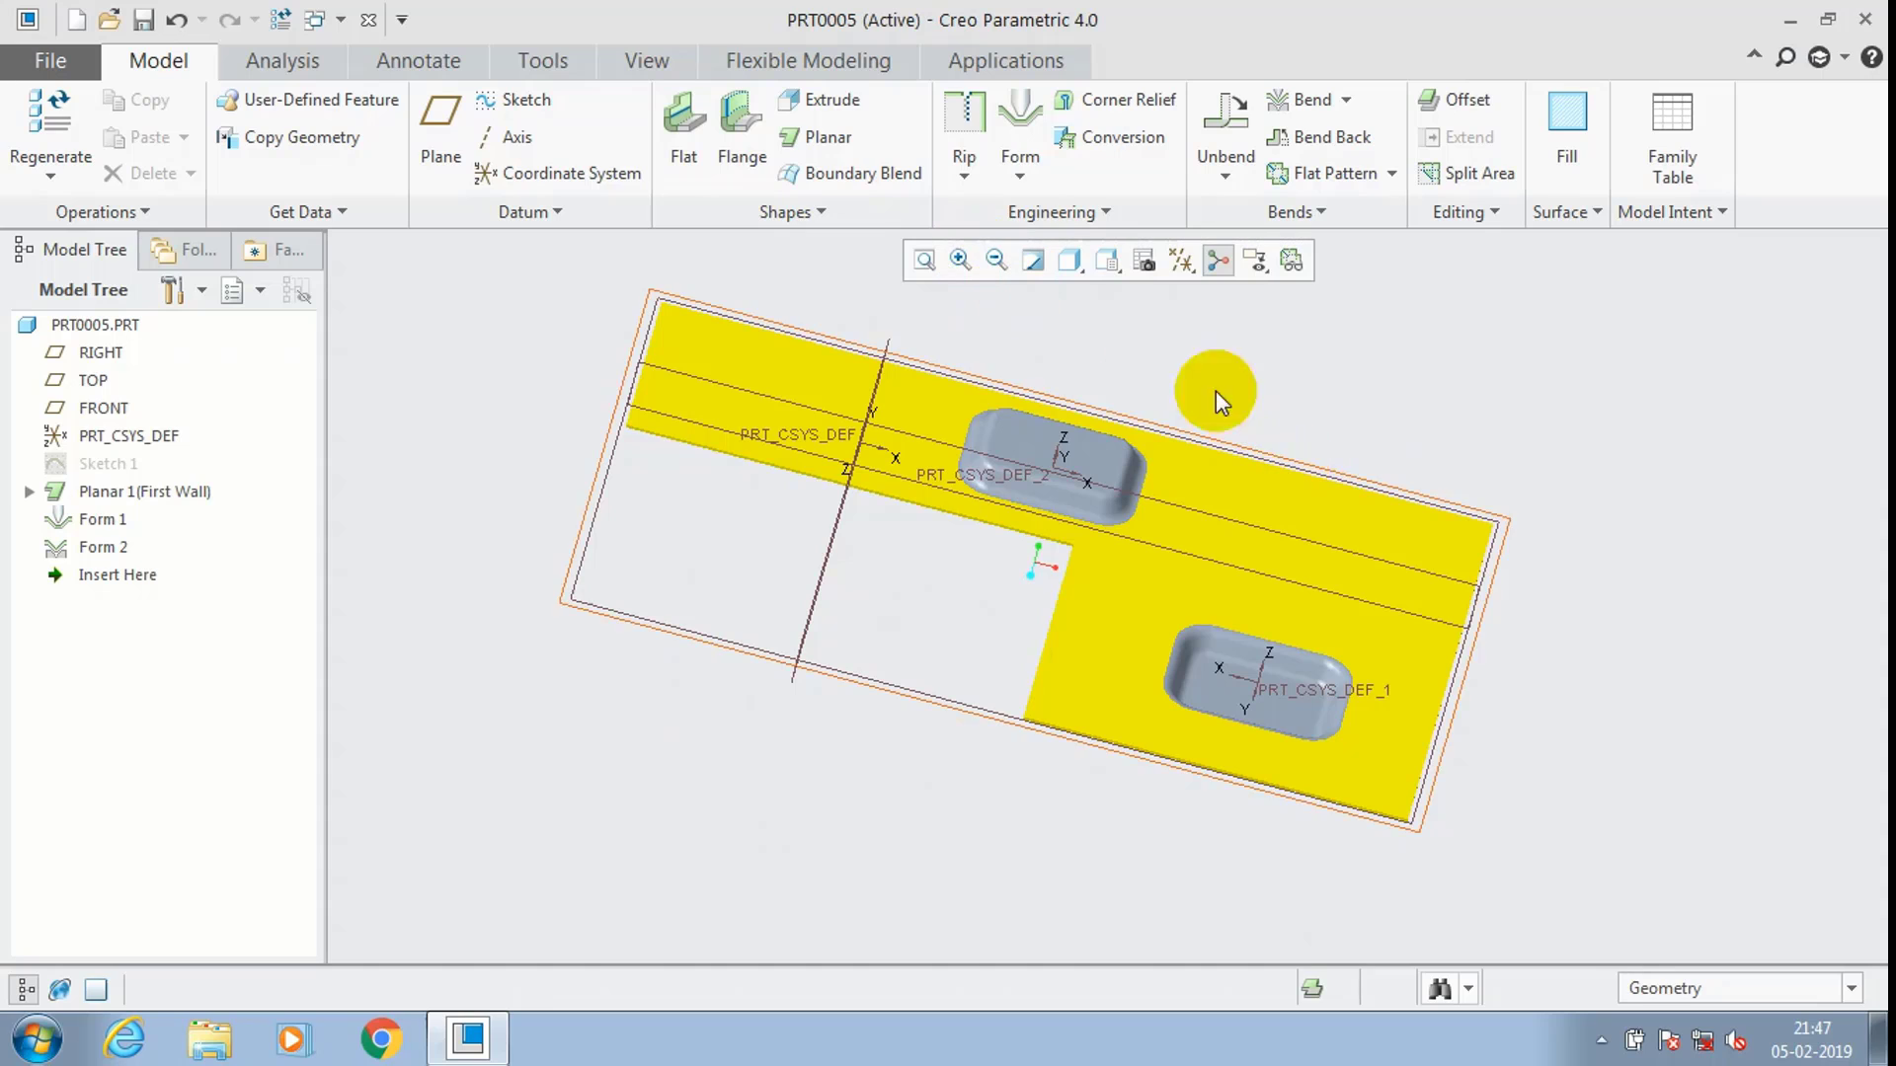
pyautogui.click(1022, 183)
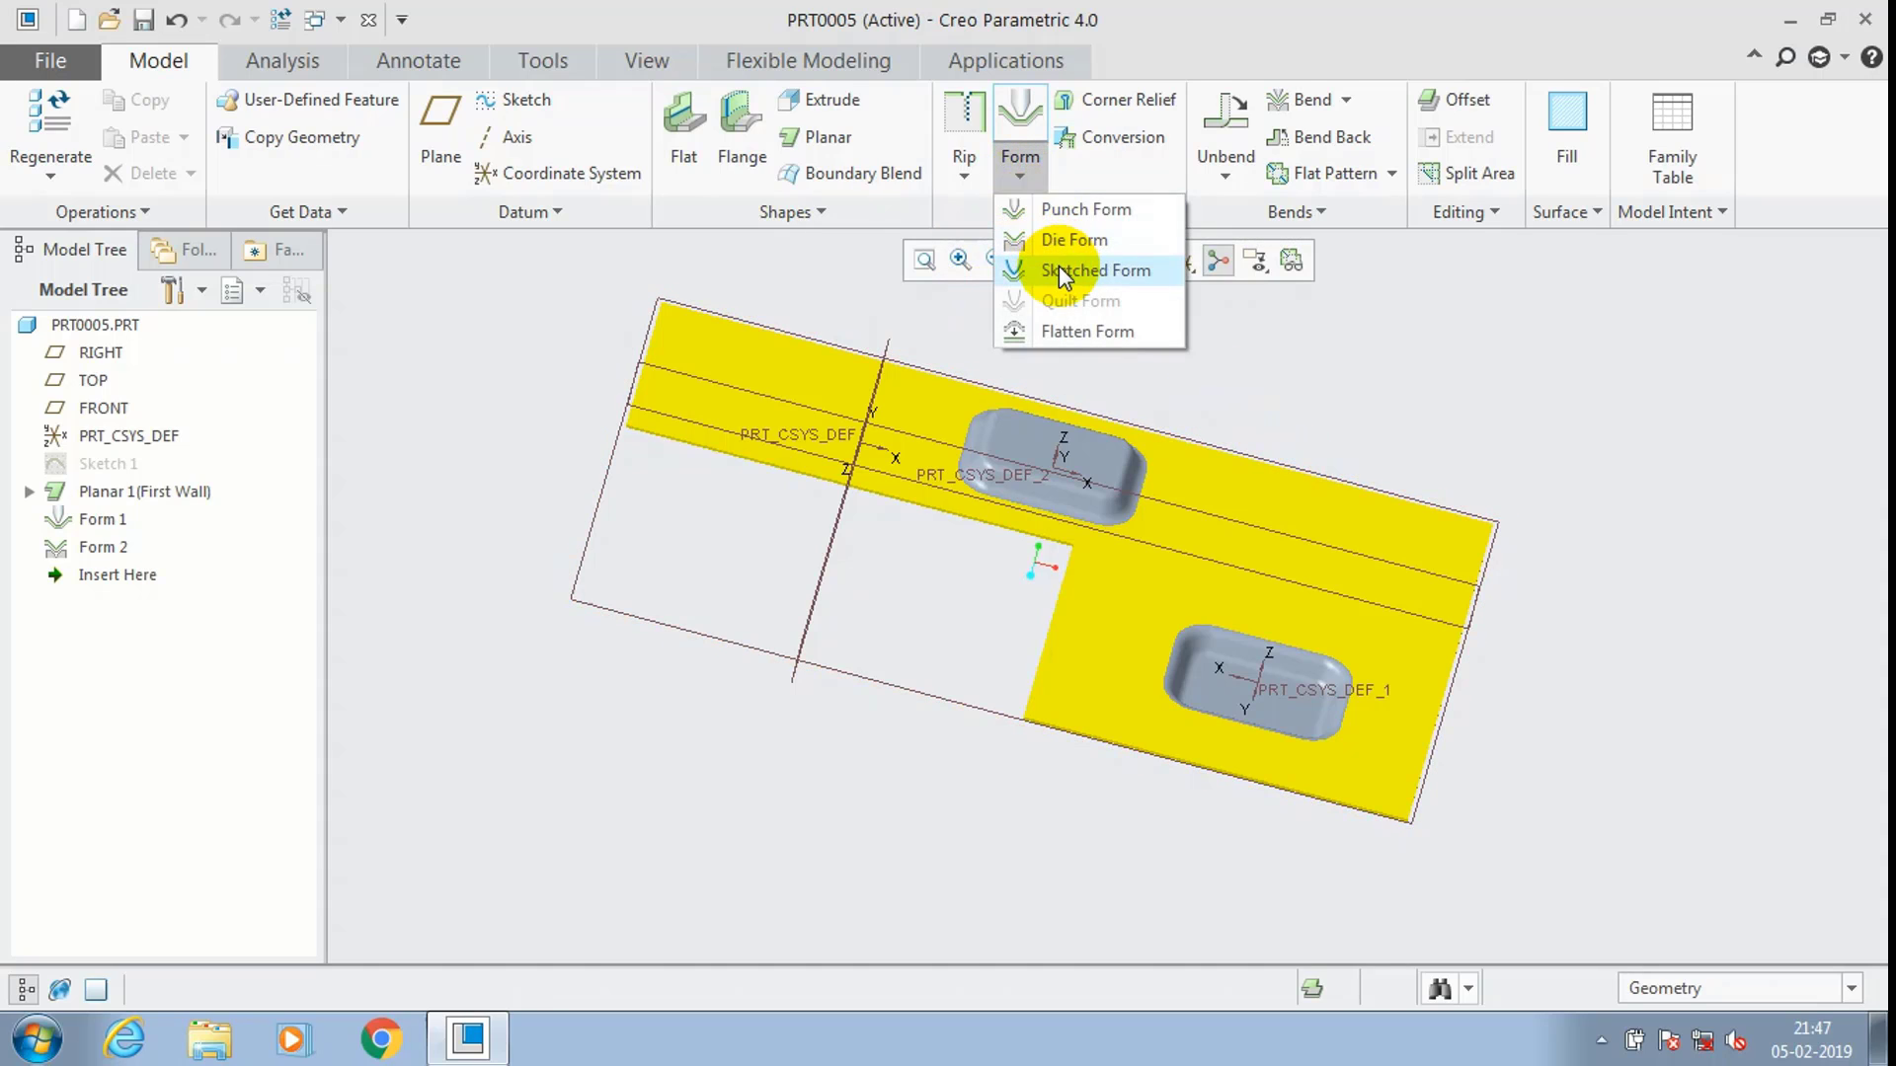
pyautogui.click(1058, 264)
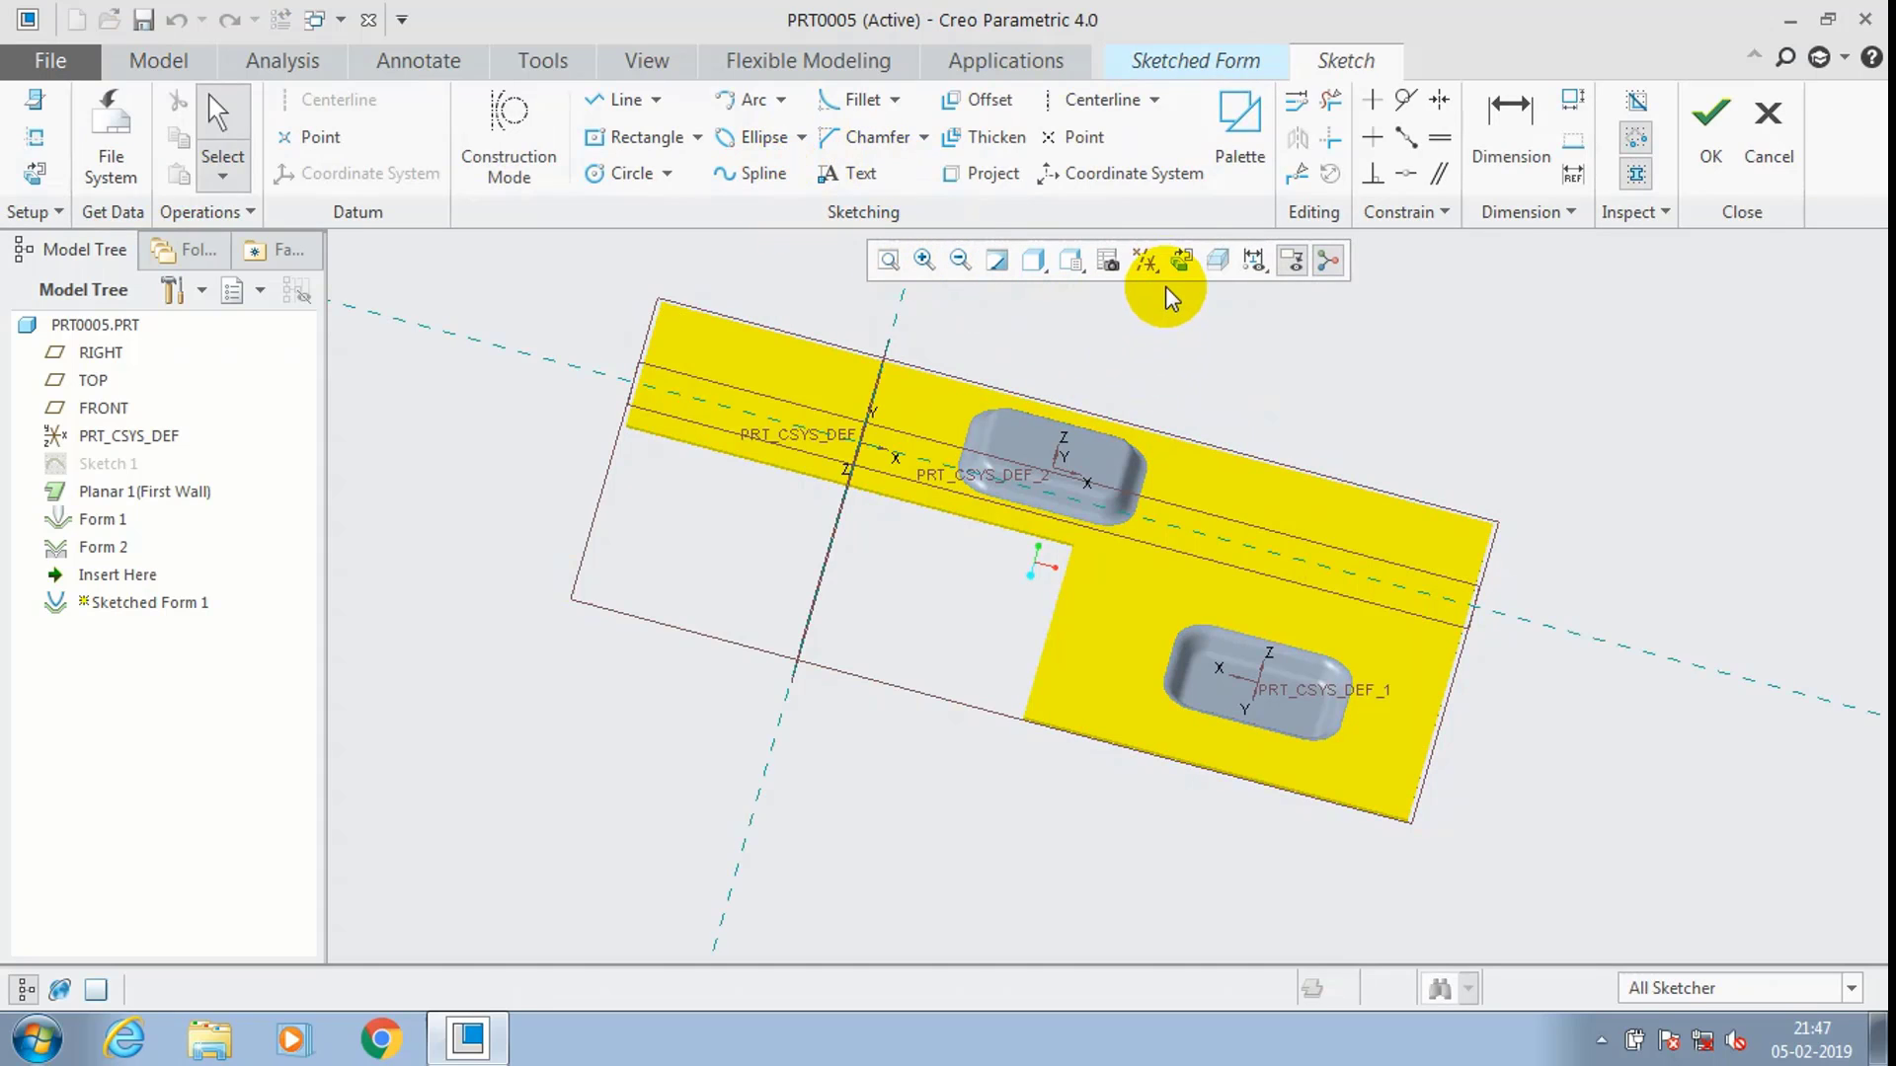
pyautogui.click(1175, 264)
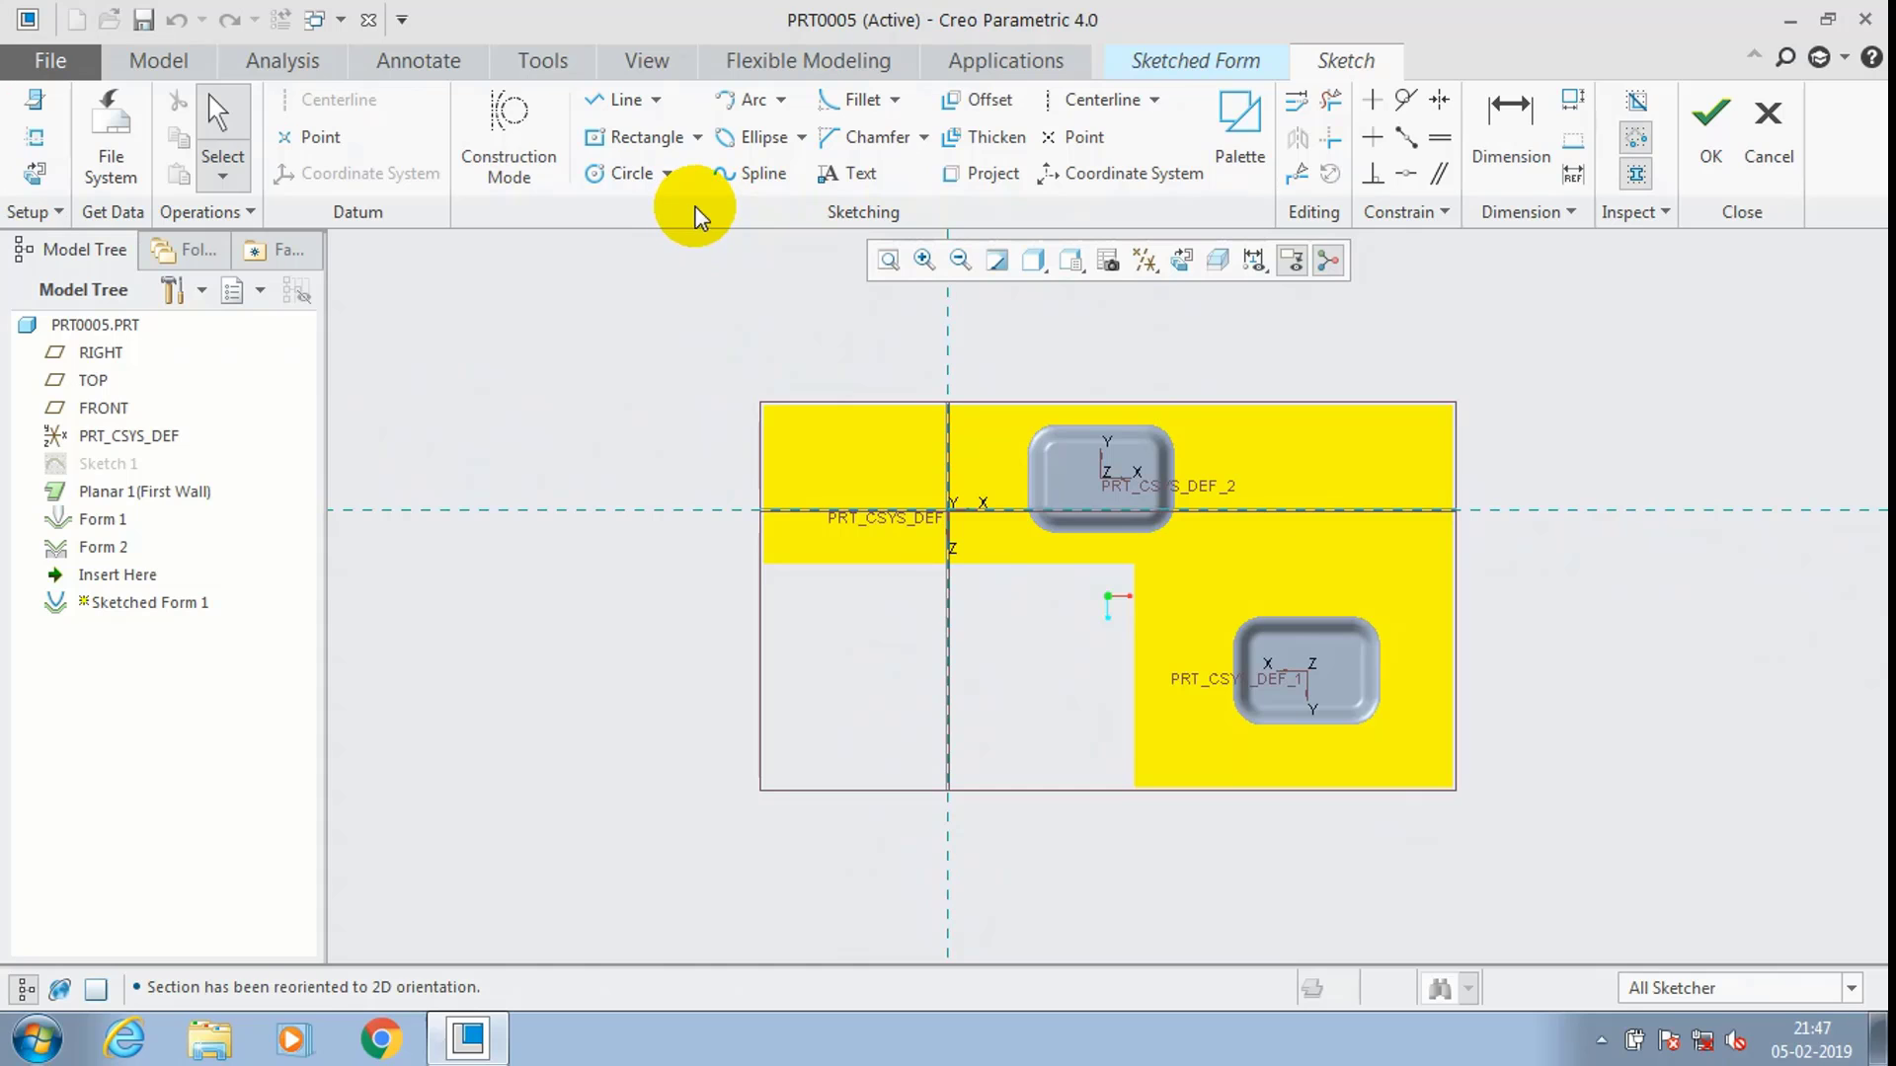
pyautogui.click(609, 102)
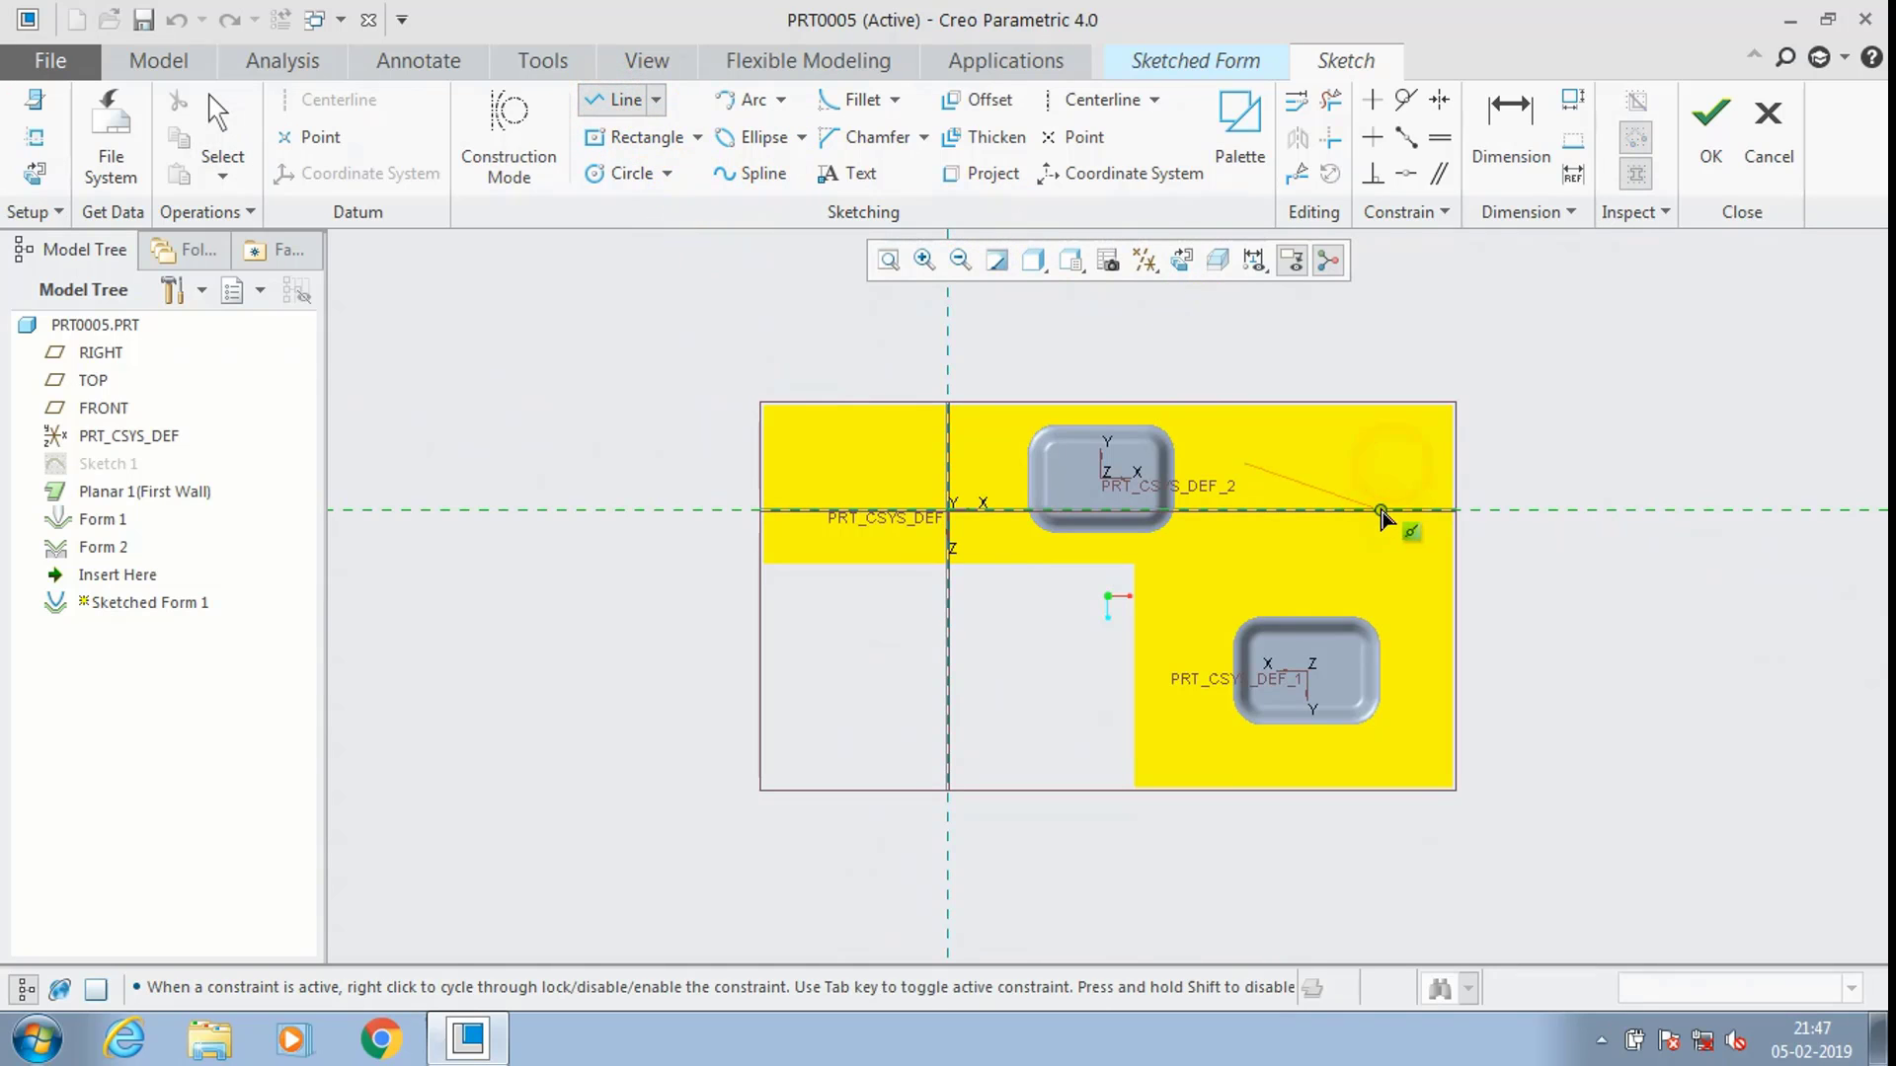
pyautogui.click(1412, 484)
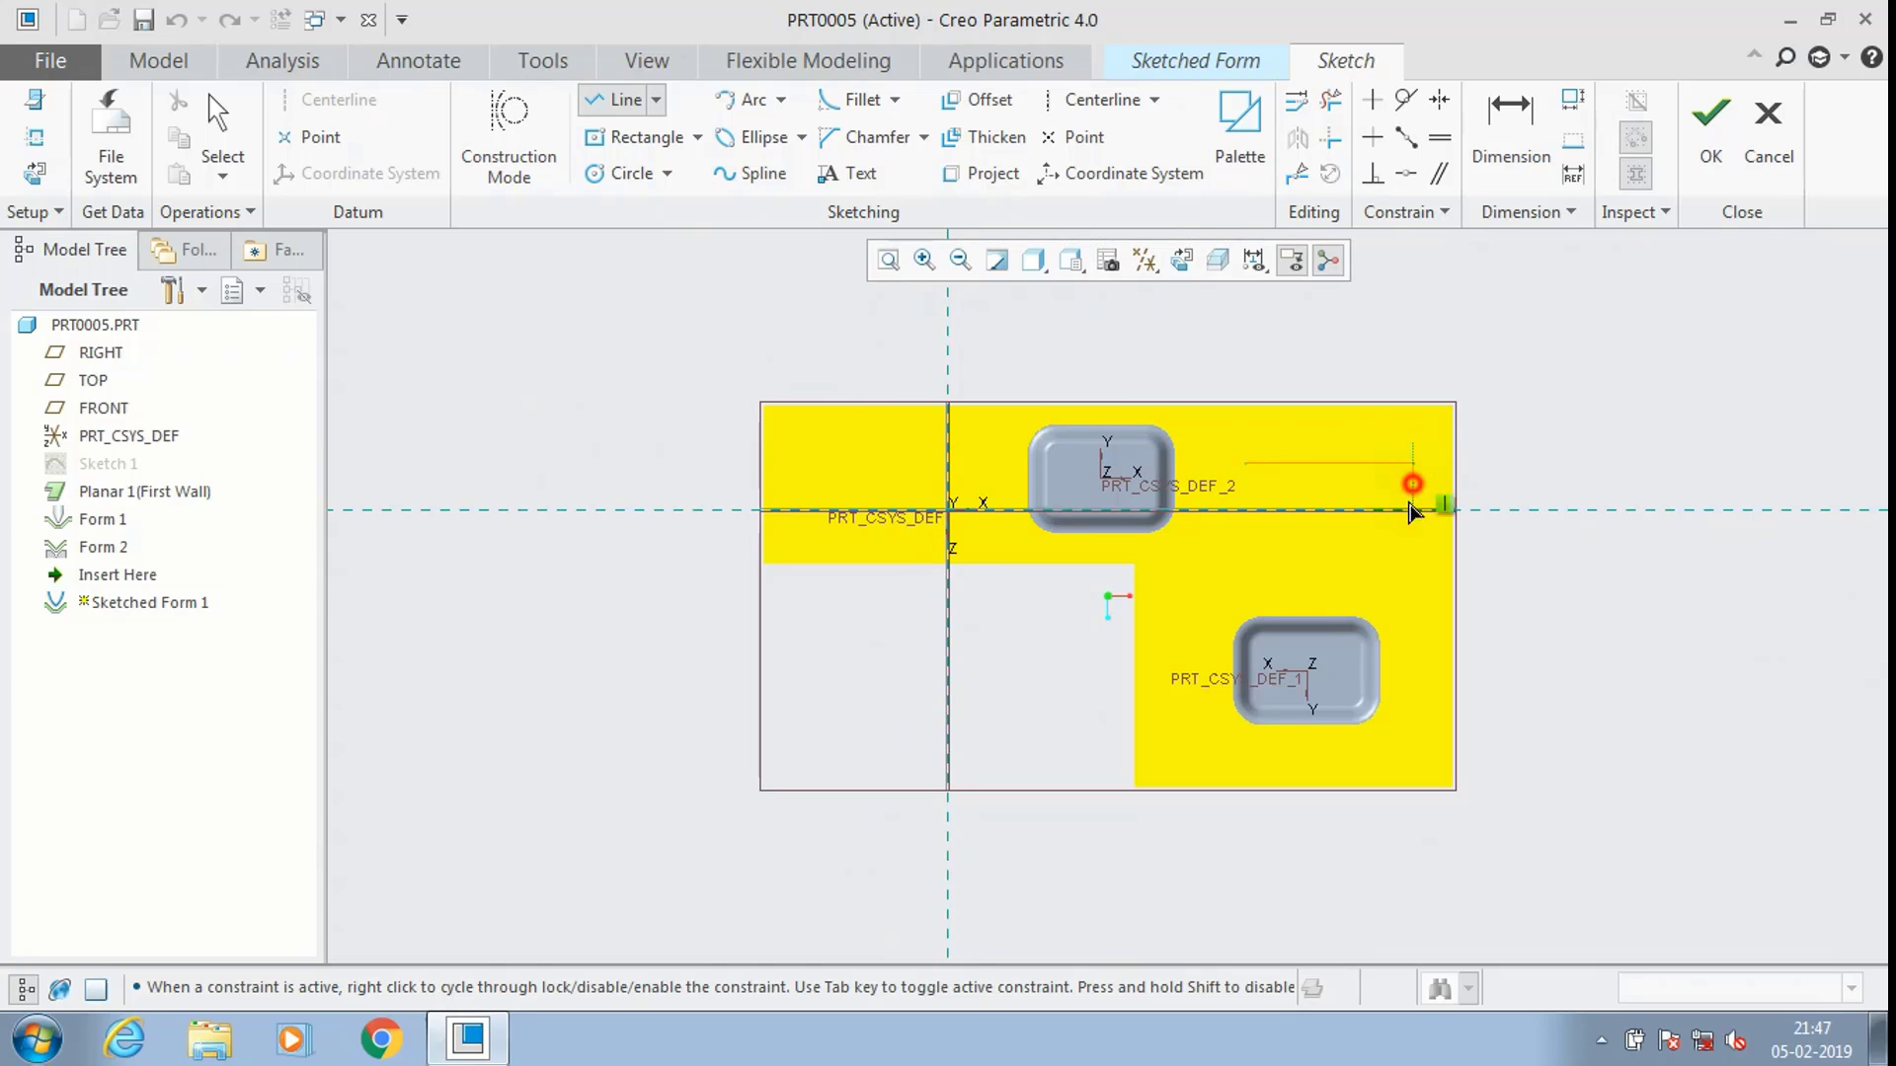
pyautogui.click(1386, 569)
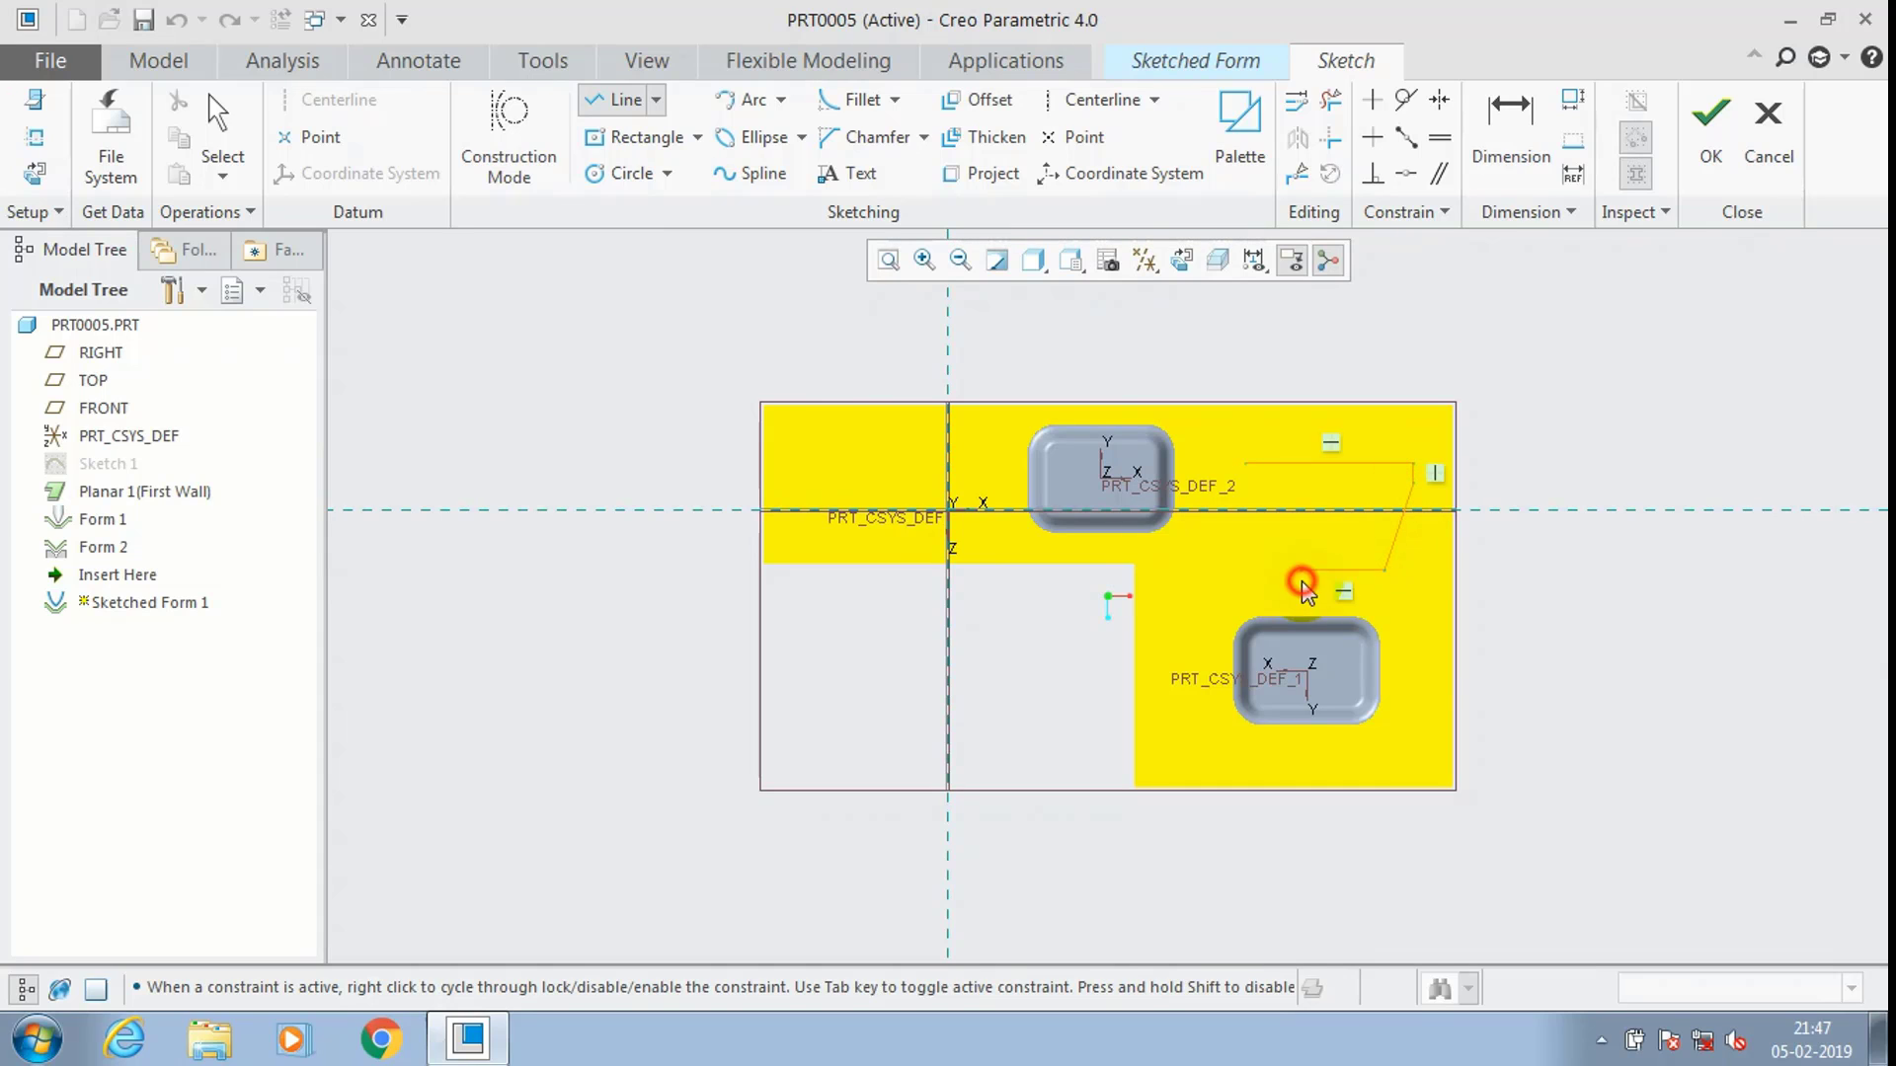
pyautogui.click(1302, 569)
pyautogui.click(1269, 514)
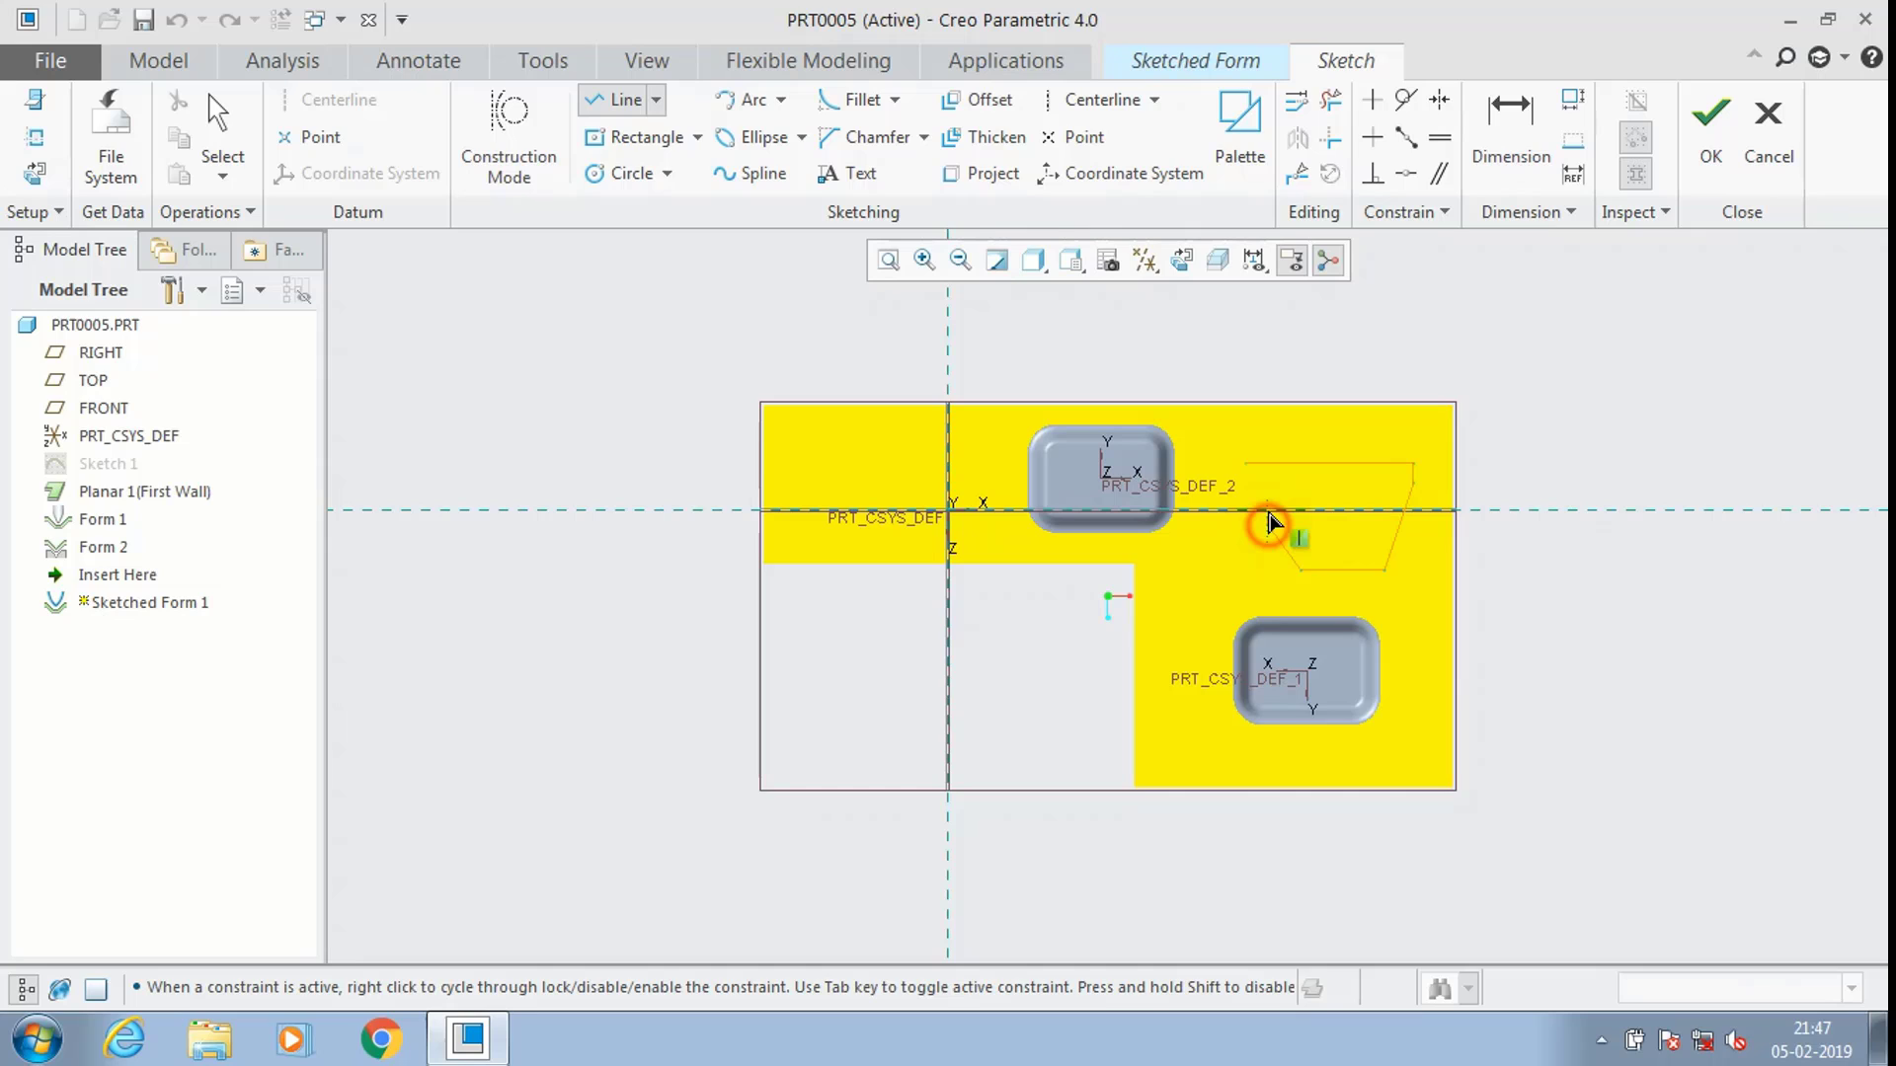
pyautogui.click(1246, 464)
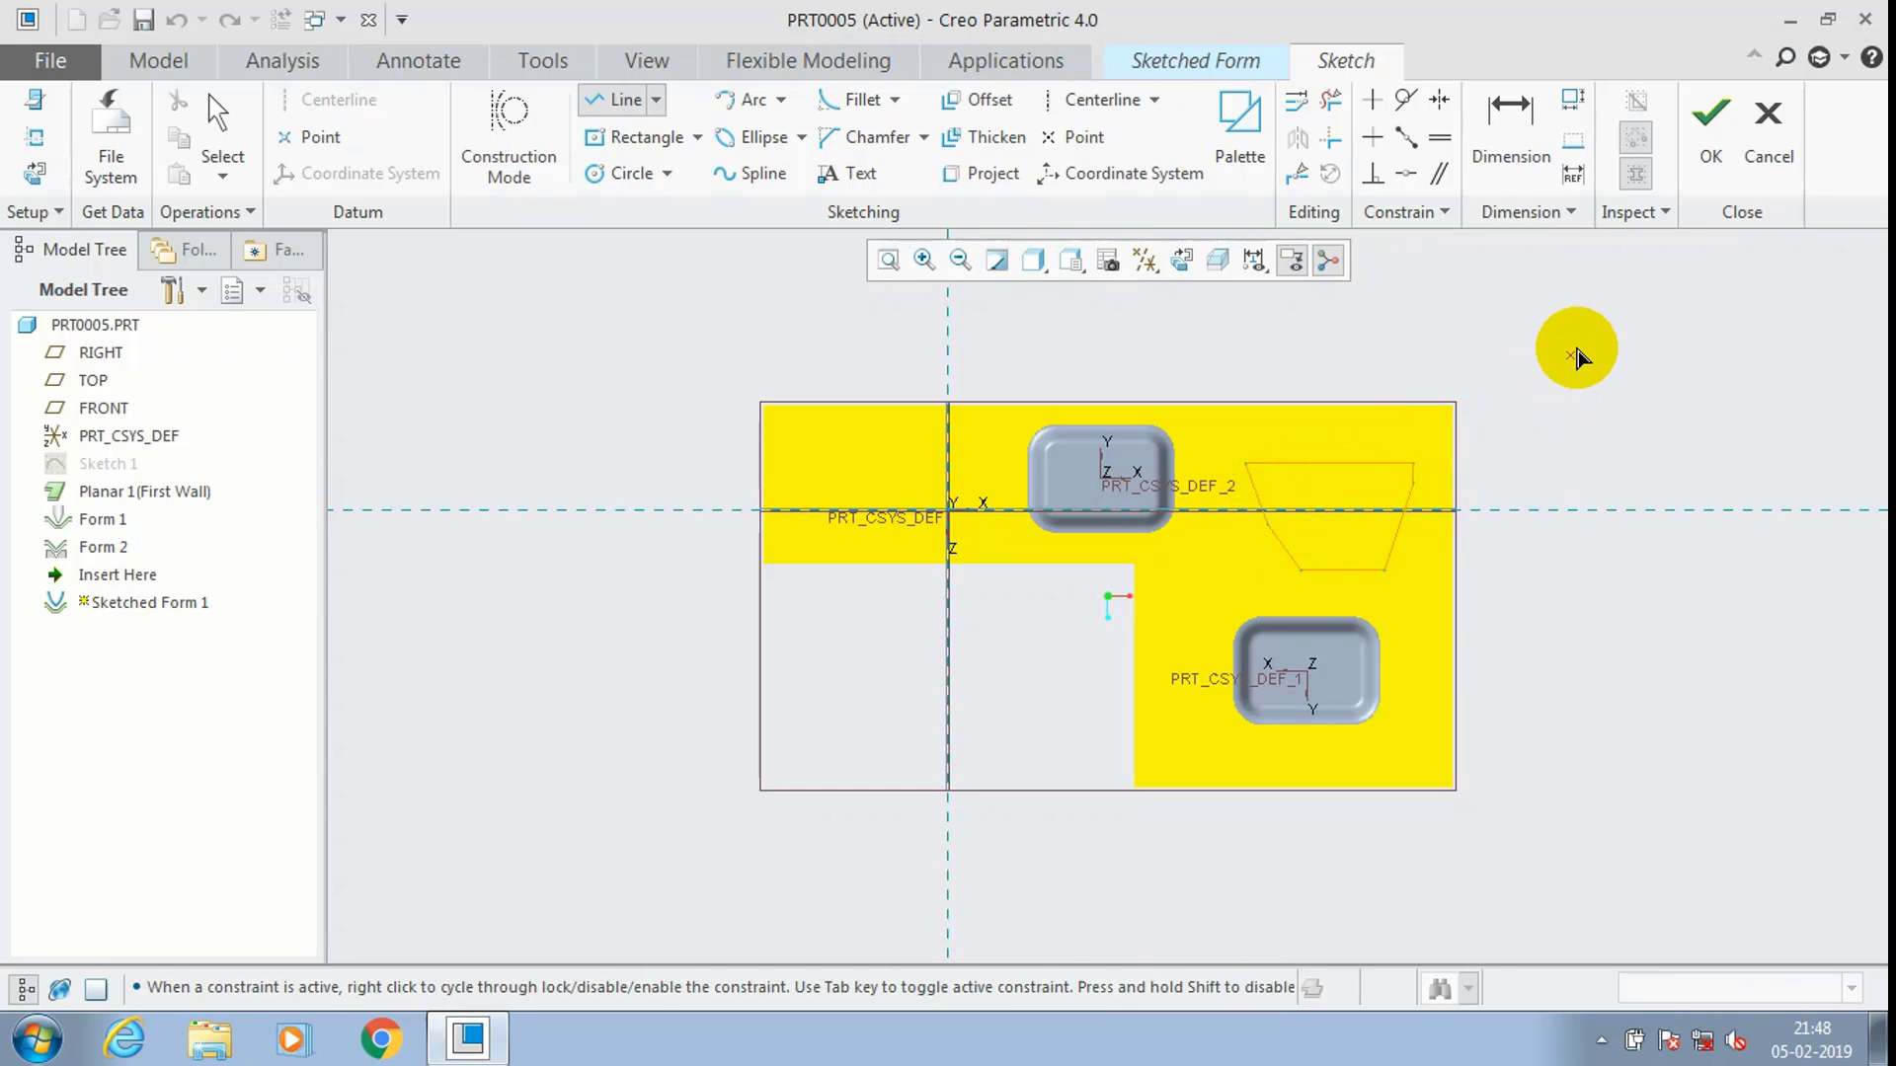
pyautogui.click(1711, 128)
# Flip the sketched form to the opposite side of the wall and set its depth to 10.00.
pyautogui.moveTo(1588, 537)
pyautogui.mouseDown(button='middle')
pyautogui.moveTo(1558, 375)
pyautogui.moveTo(1543, 427)
pyautogui.mouseUp(button='middle')
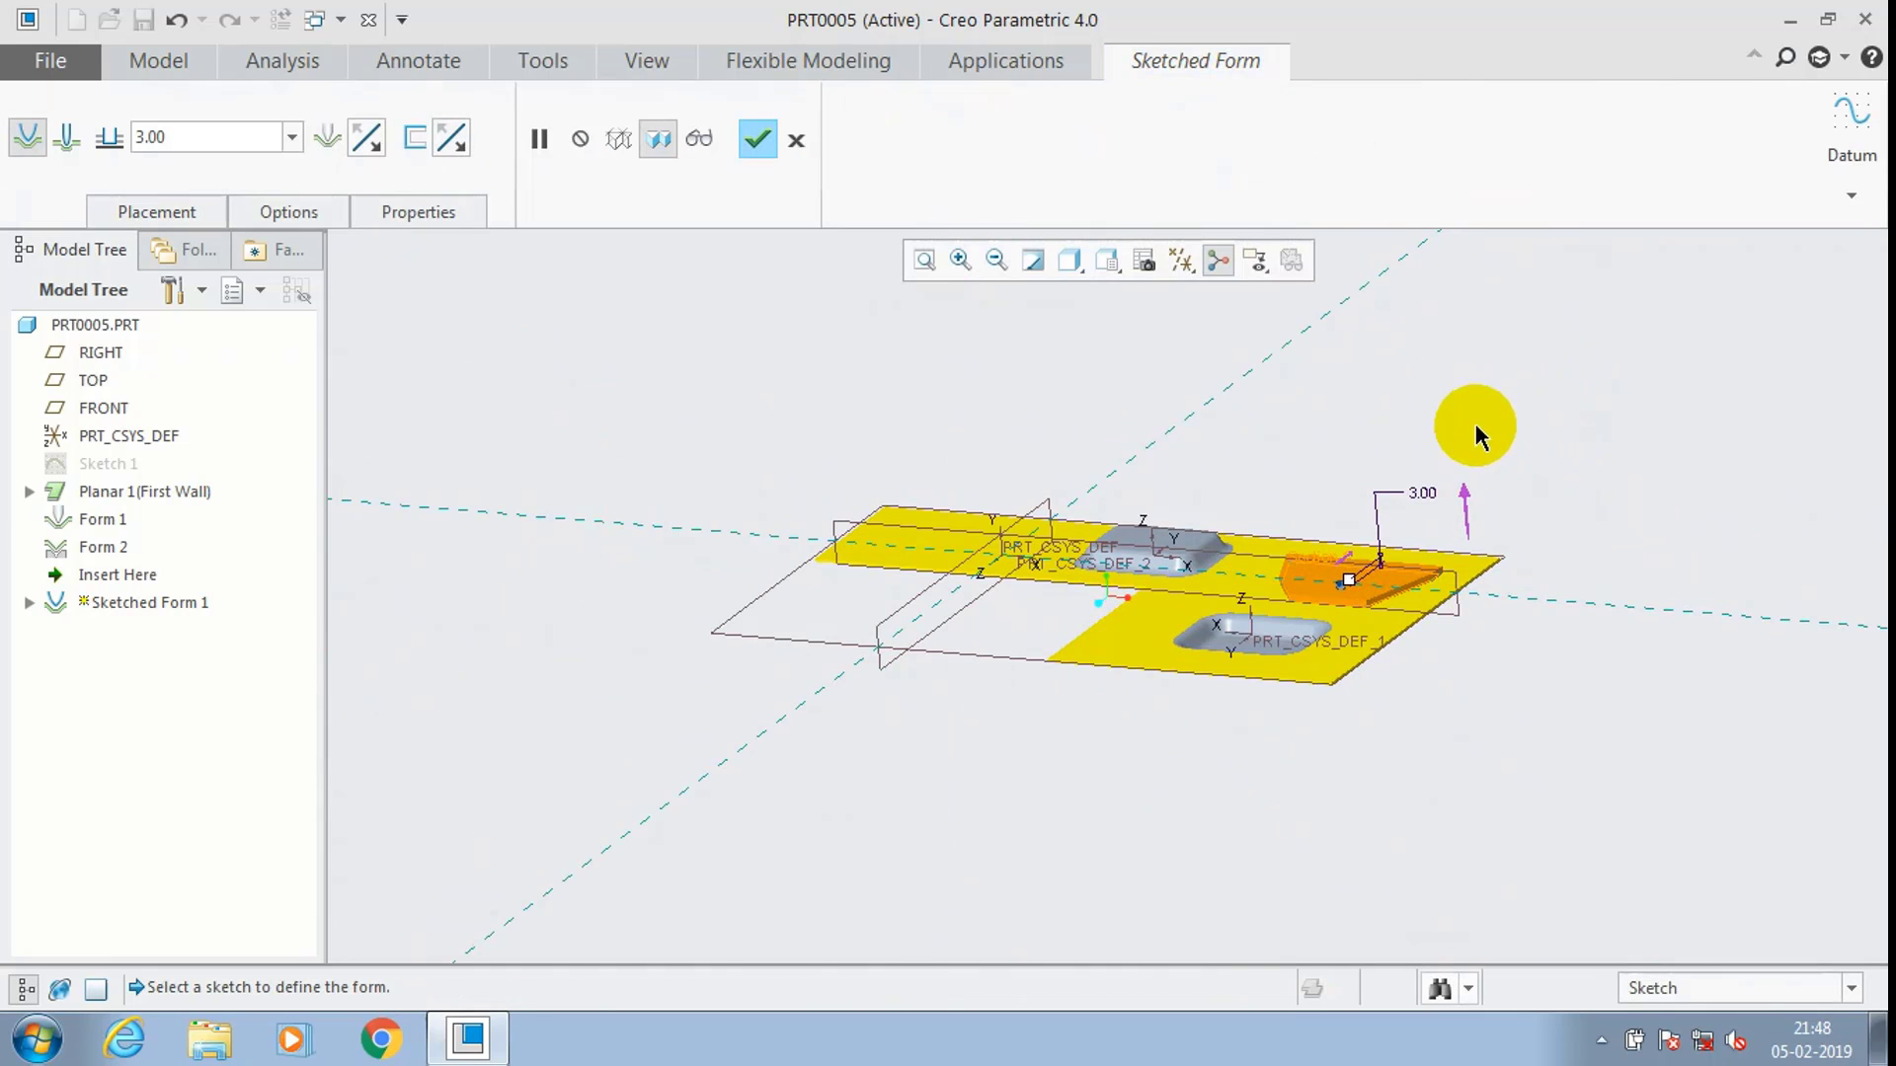
pyautogui.click(1465, 500)
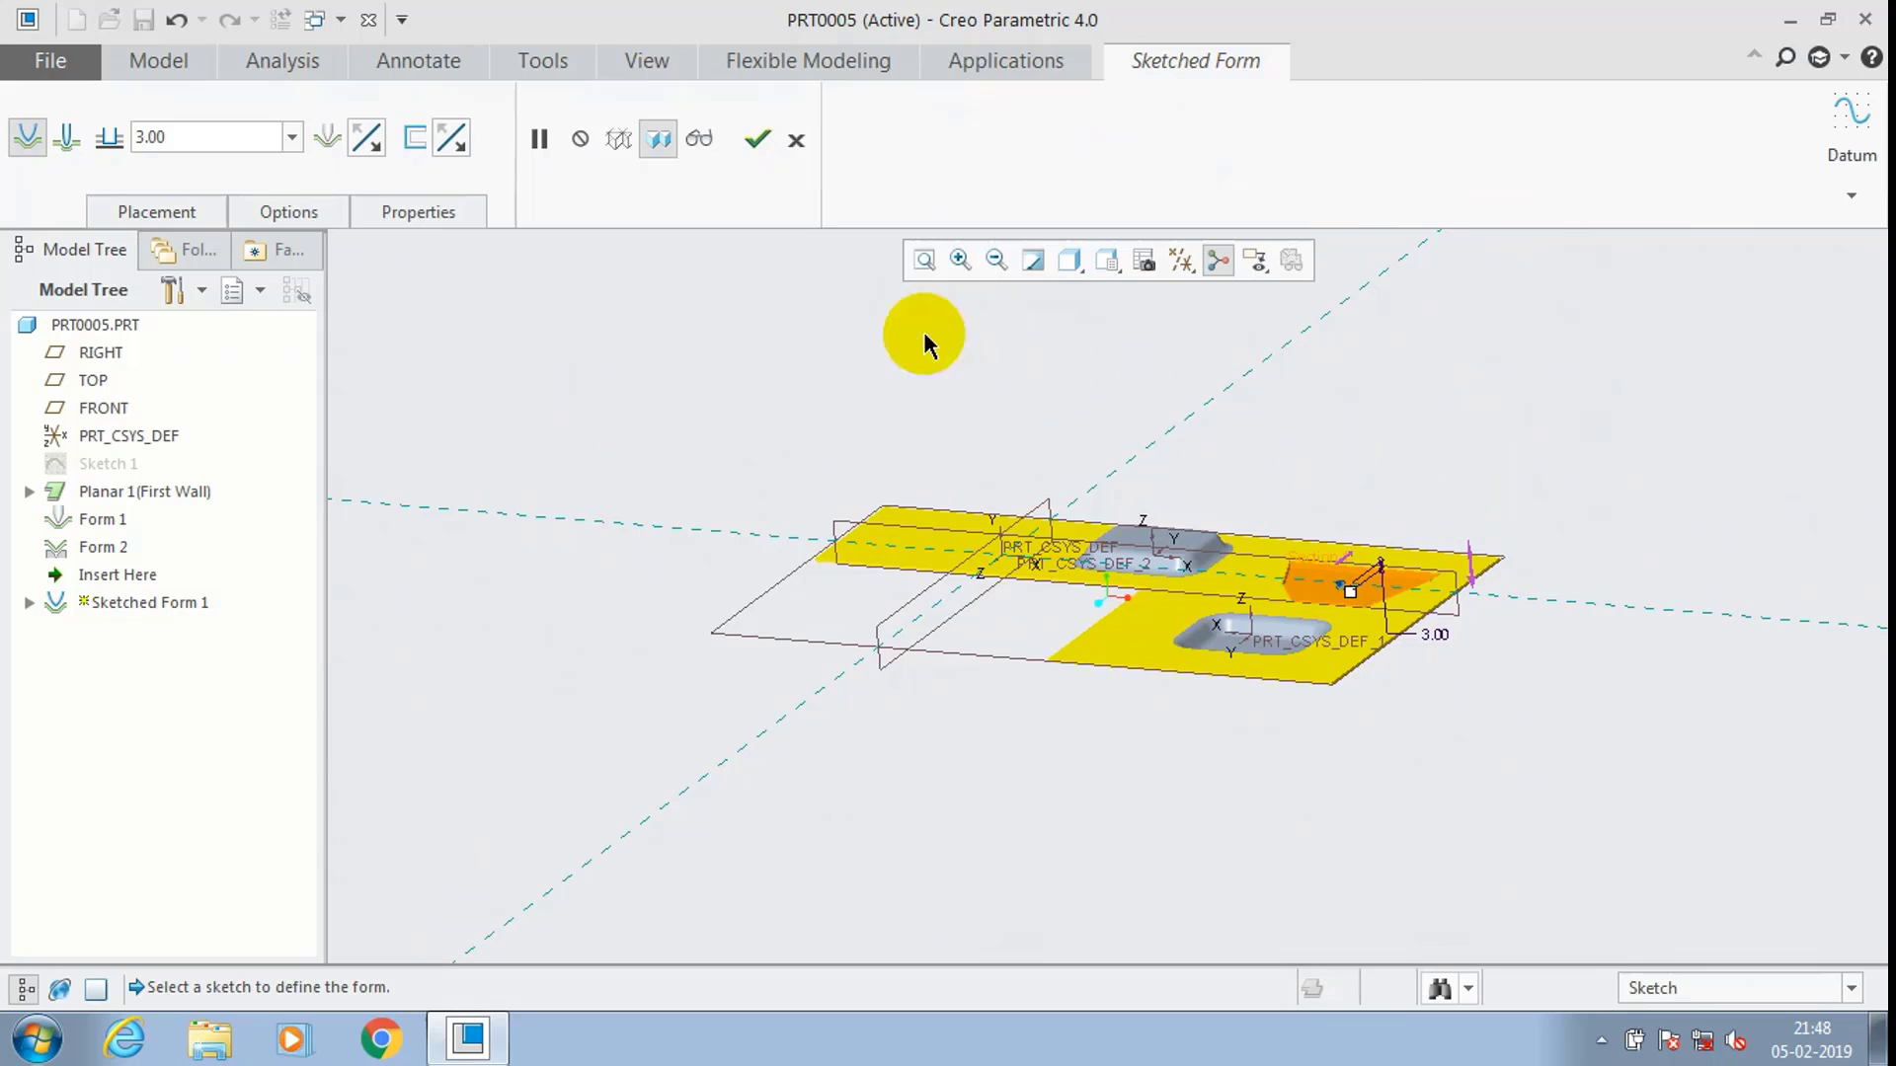
pyautogui.doubleClick(217, 138)
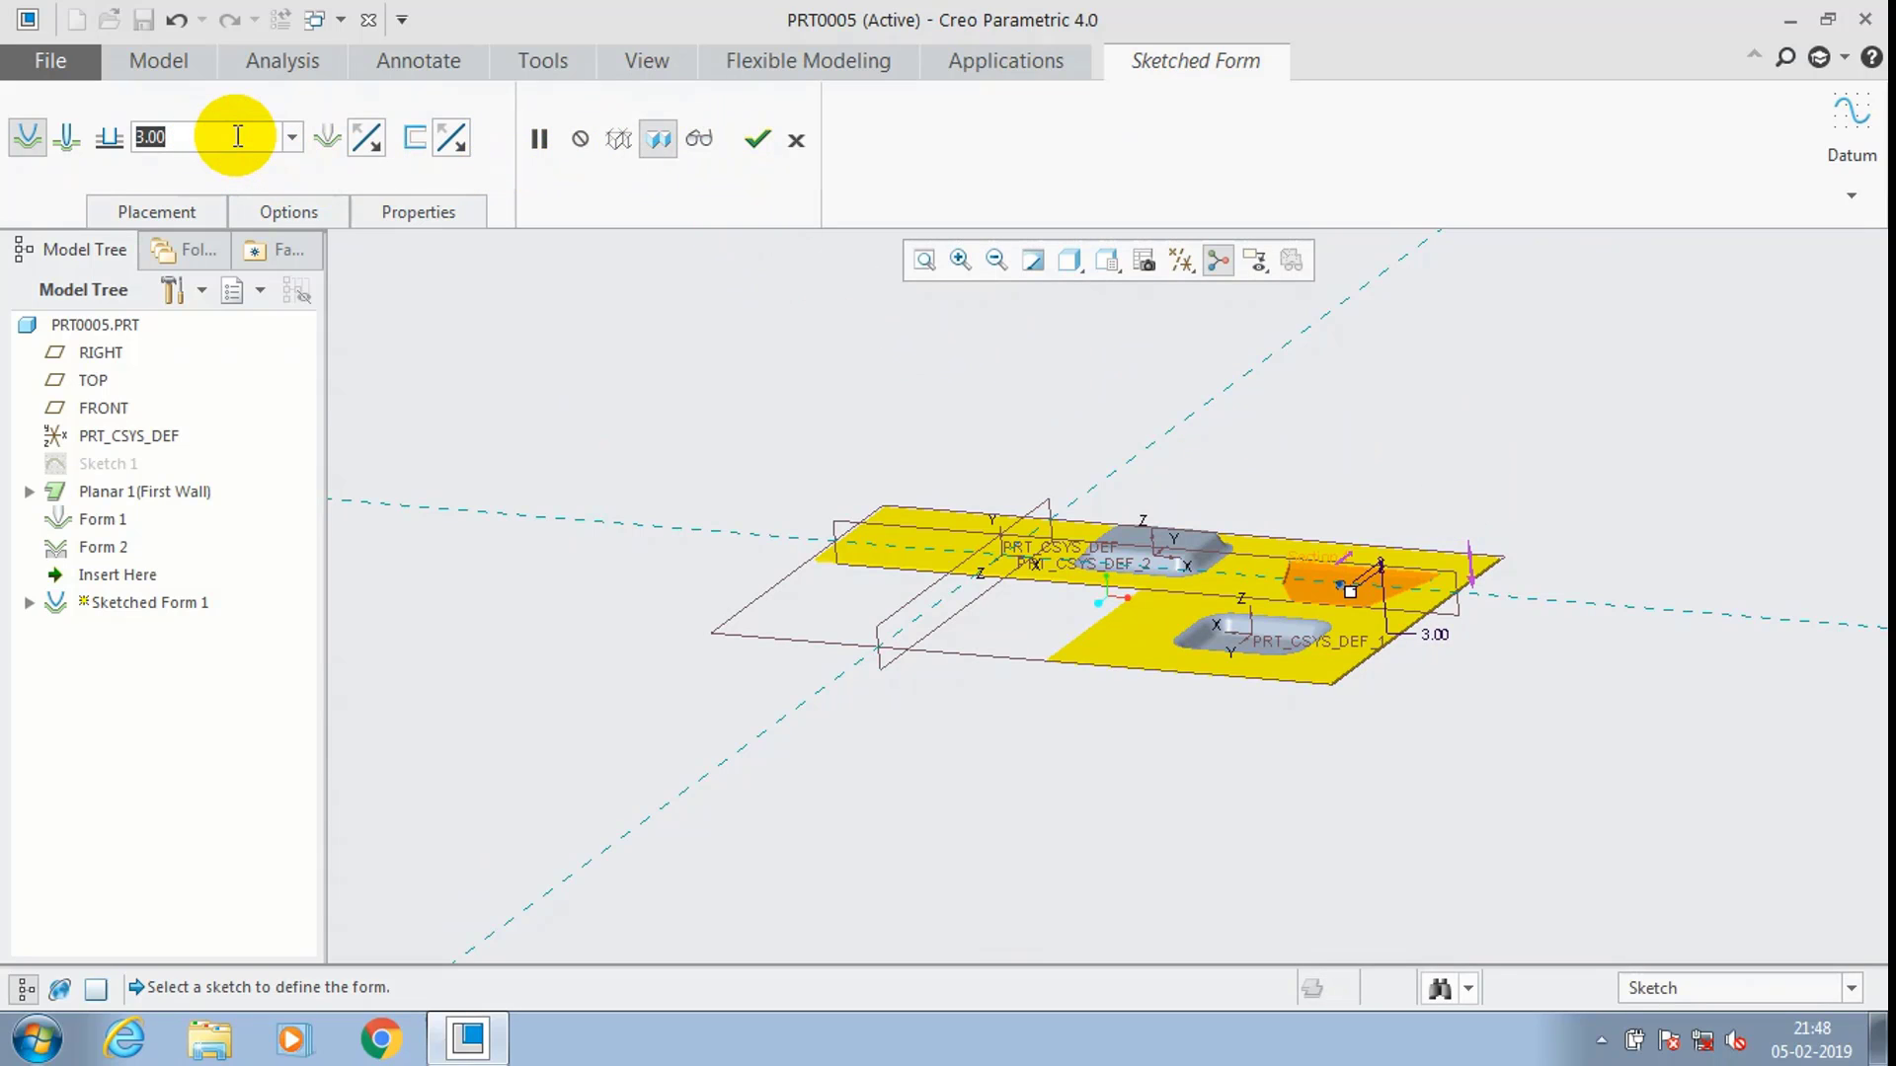
pyautogui.write('10.00')
pyautogui.press('Return')
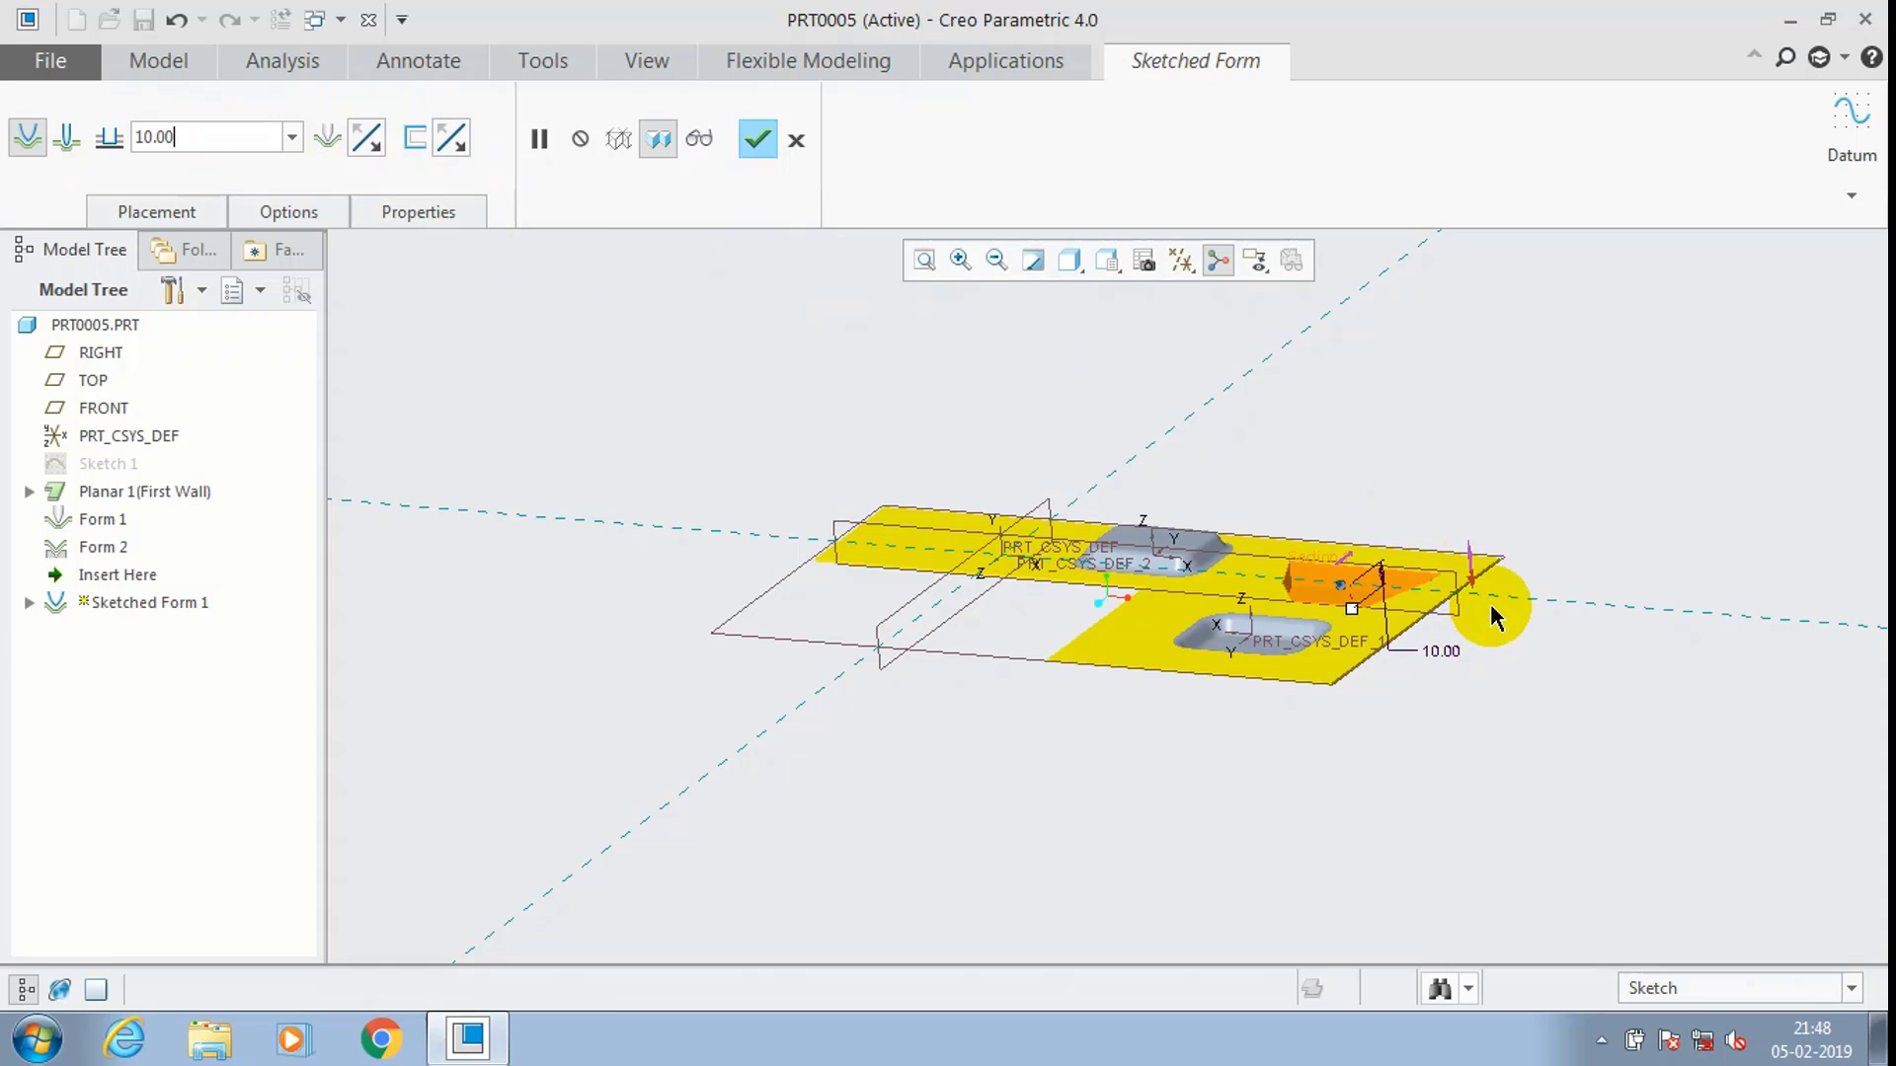
# Round the sketched form's placement and nonplacement edges with an inside radius equal to the thickness, and complete the form.
pyautogui.moveTo(1473, 554)
pyautogui.mouseDown(button='middle')
pyautogui.moveTo(1464, 534)
pyautogui.moveTo(1460, 550)
pyautogui.mouseUp(button='middle')
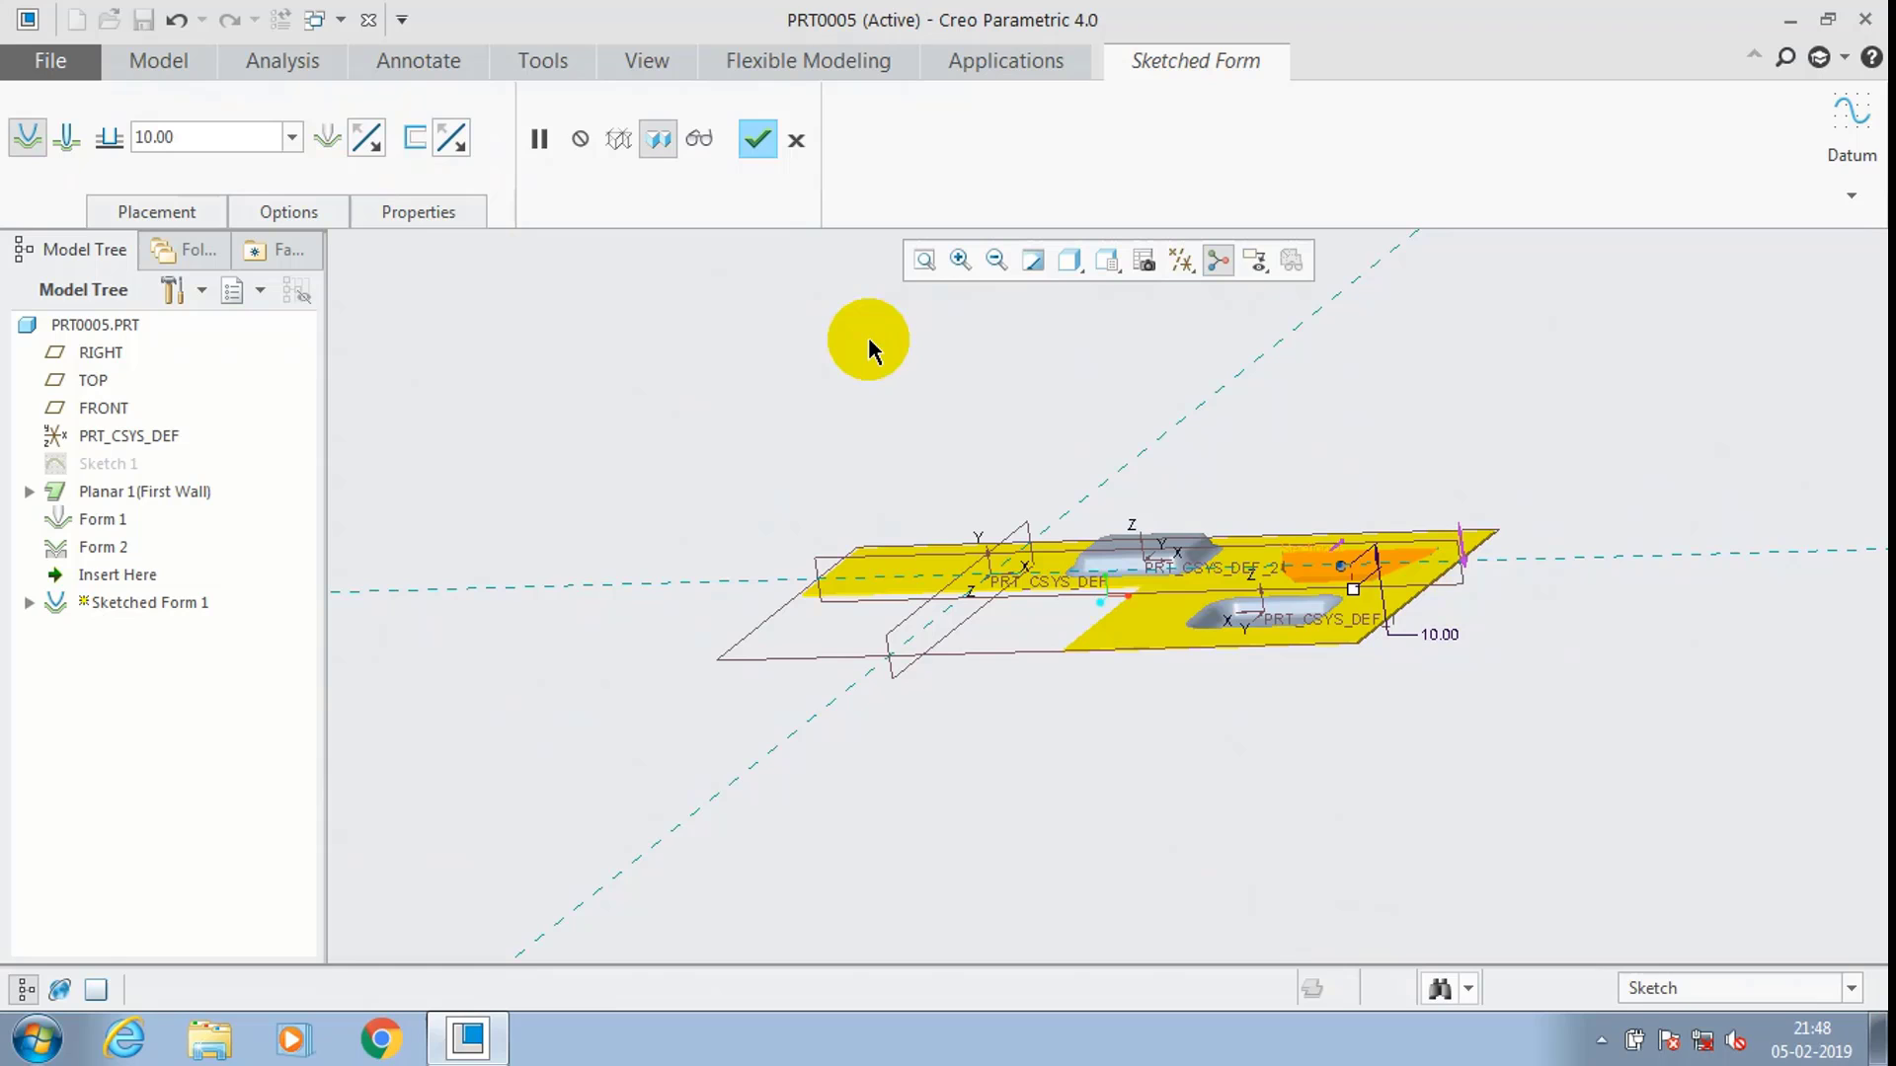
pyautogui.click(307, 226)
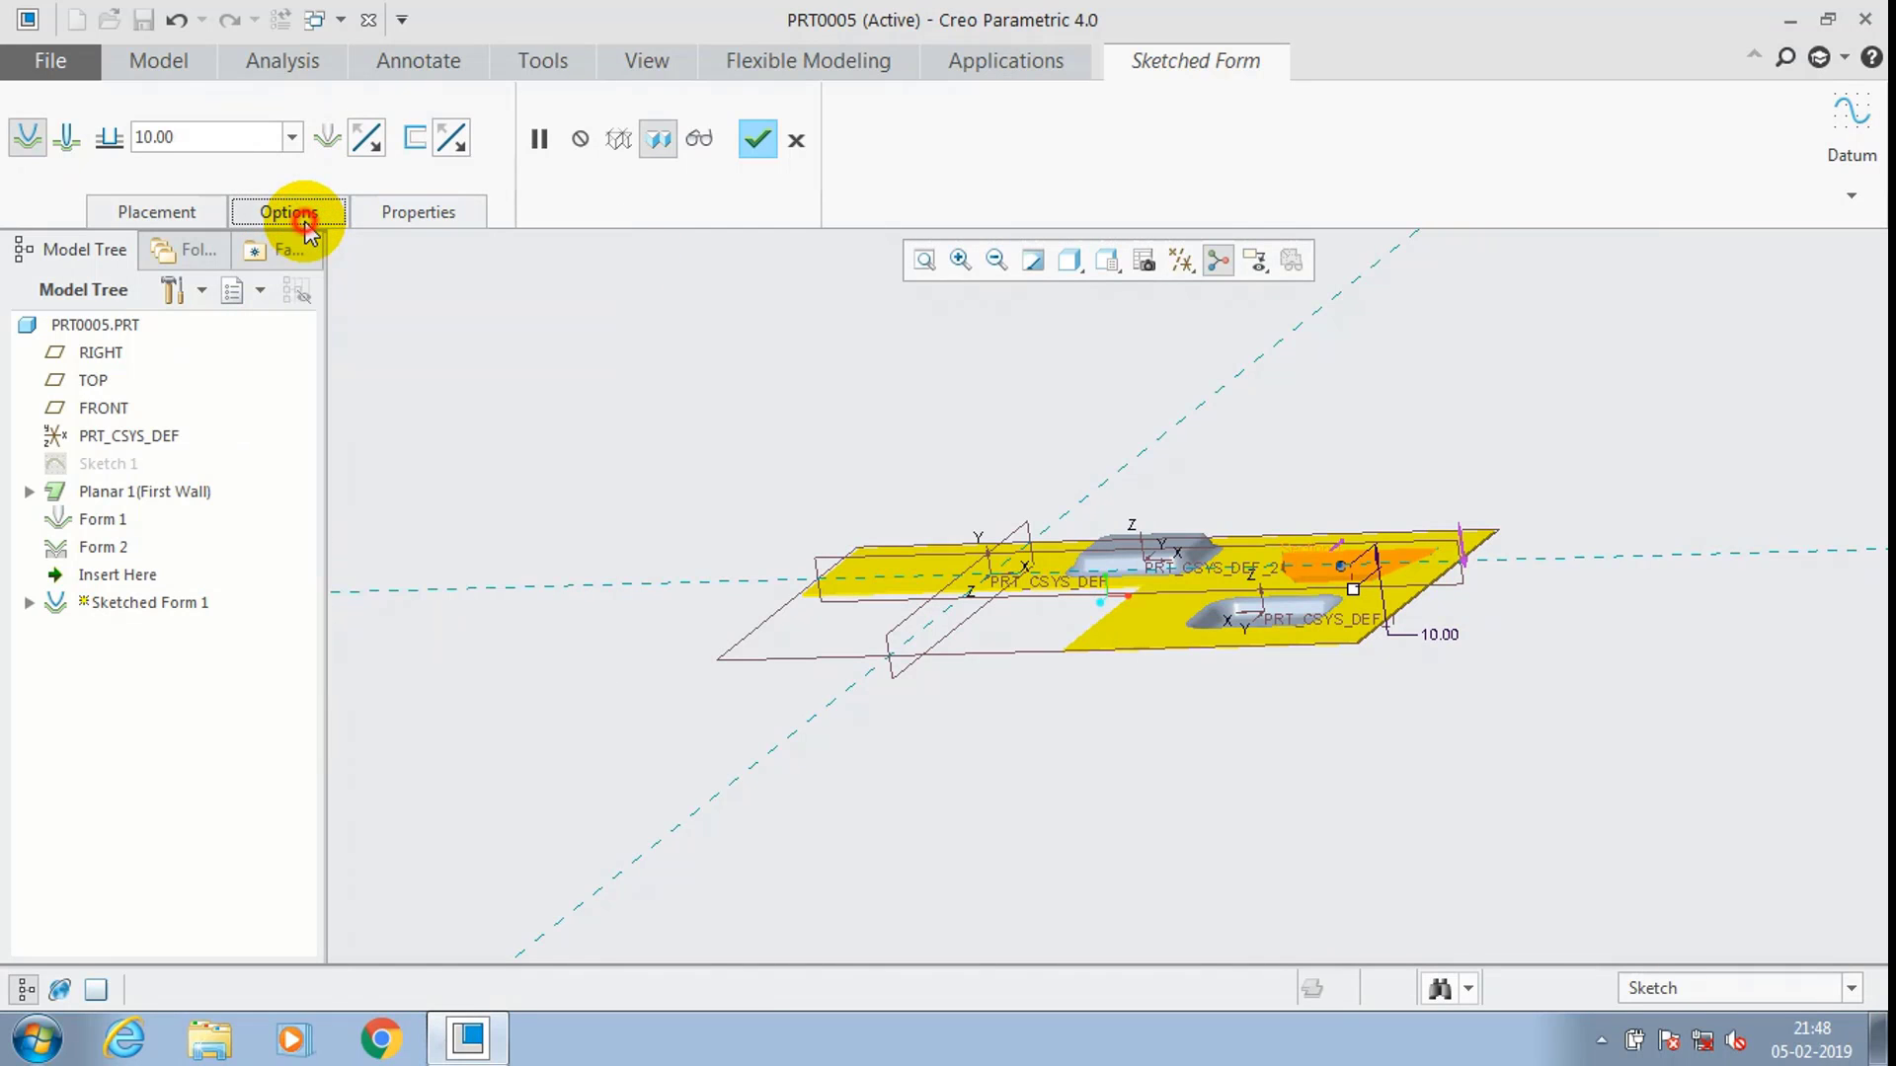
pyautogui.click(306, 227)
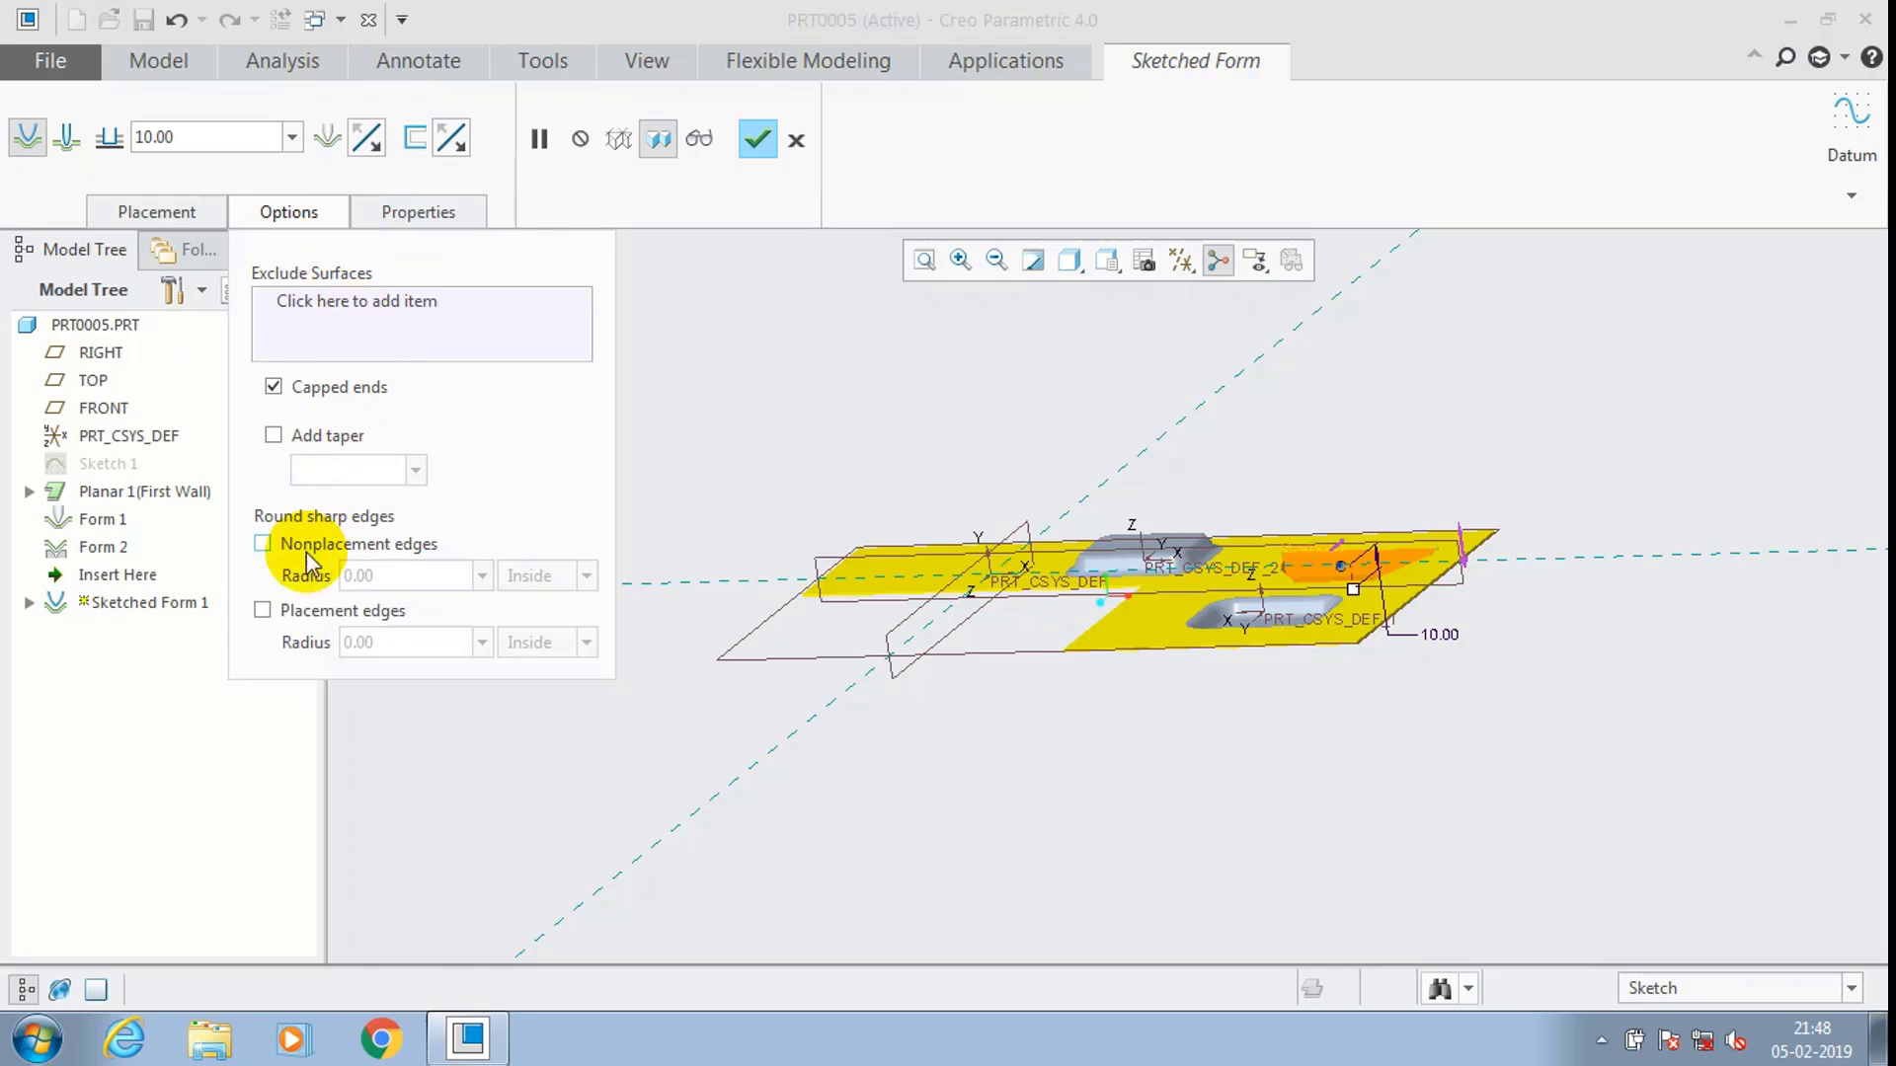
pyautogui.click(262, 610)
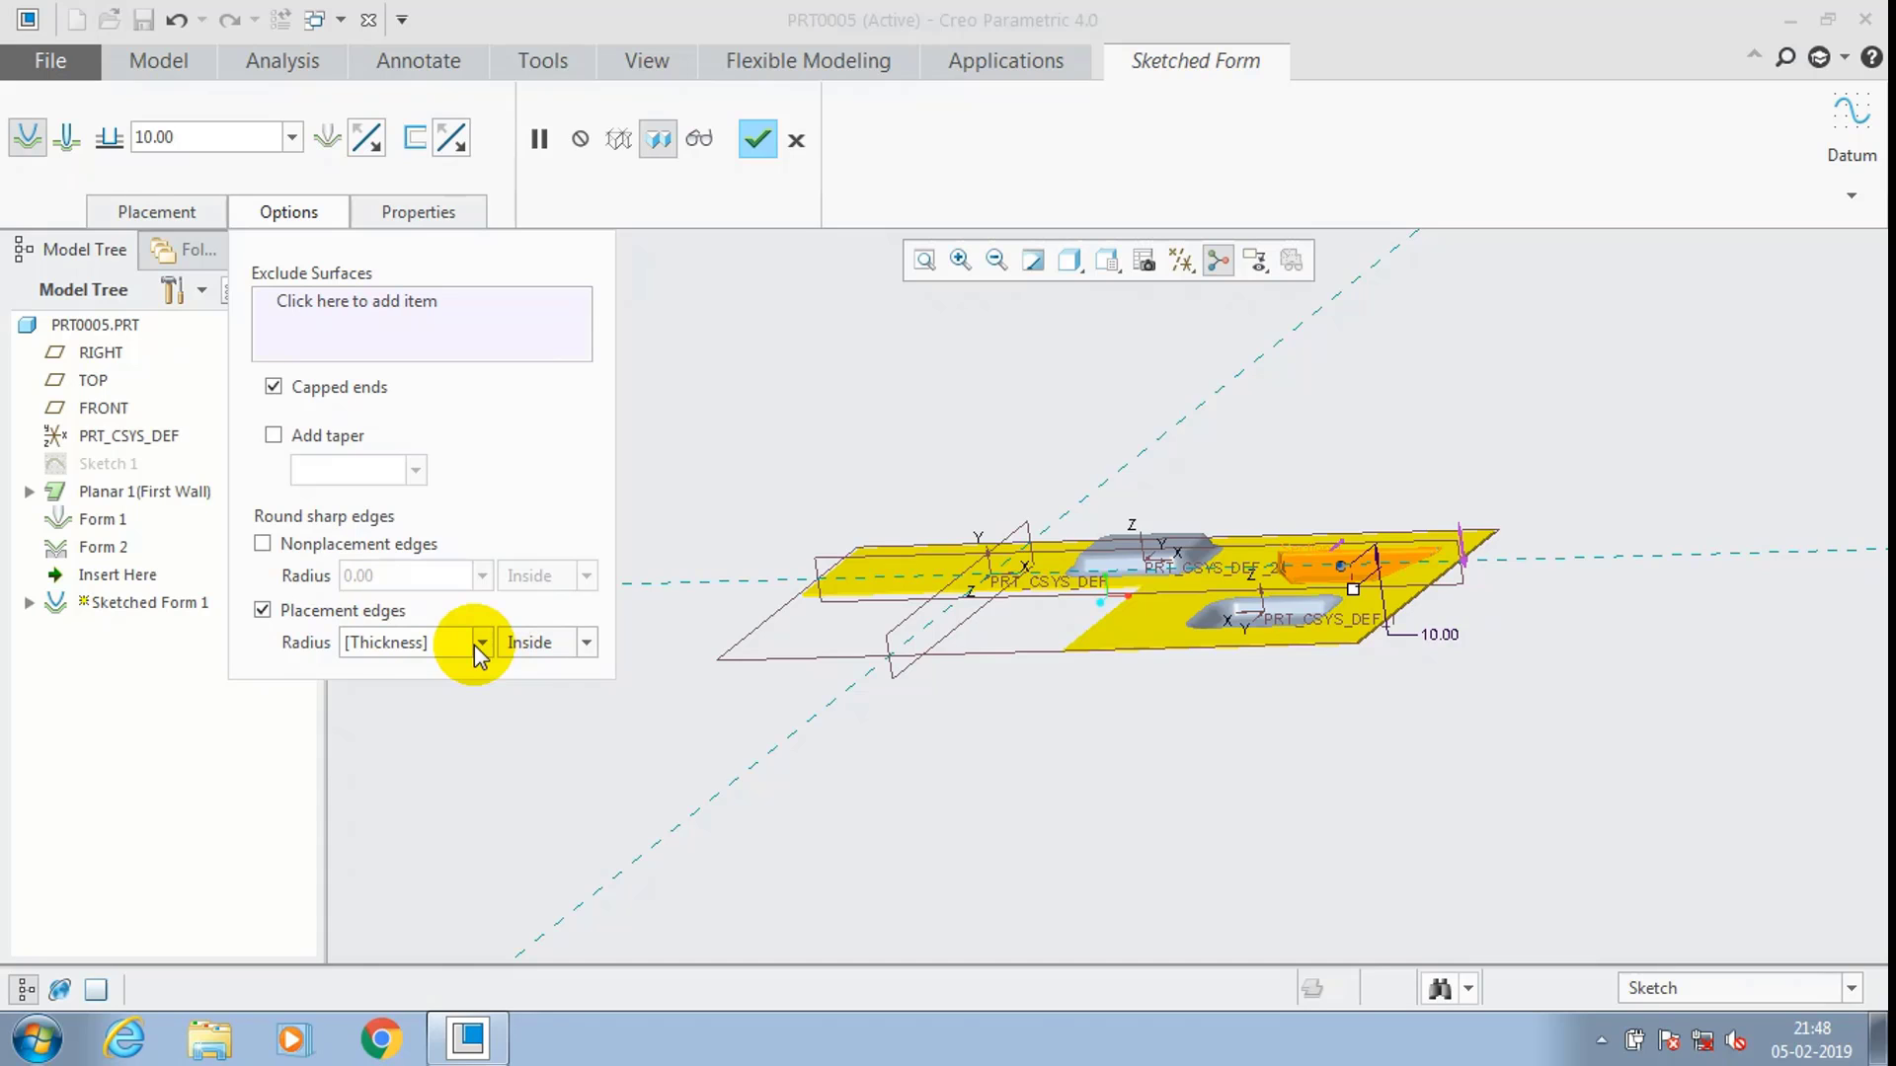
pyautogui.click(402, 719)
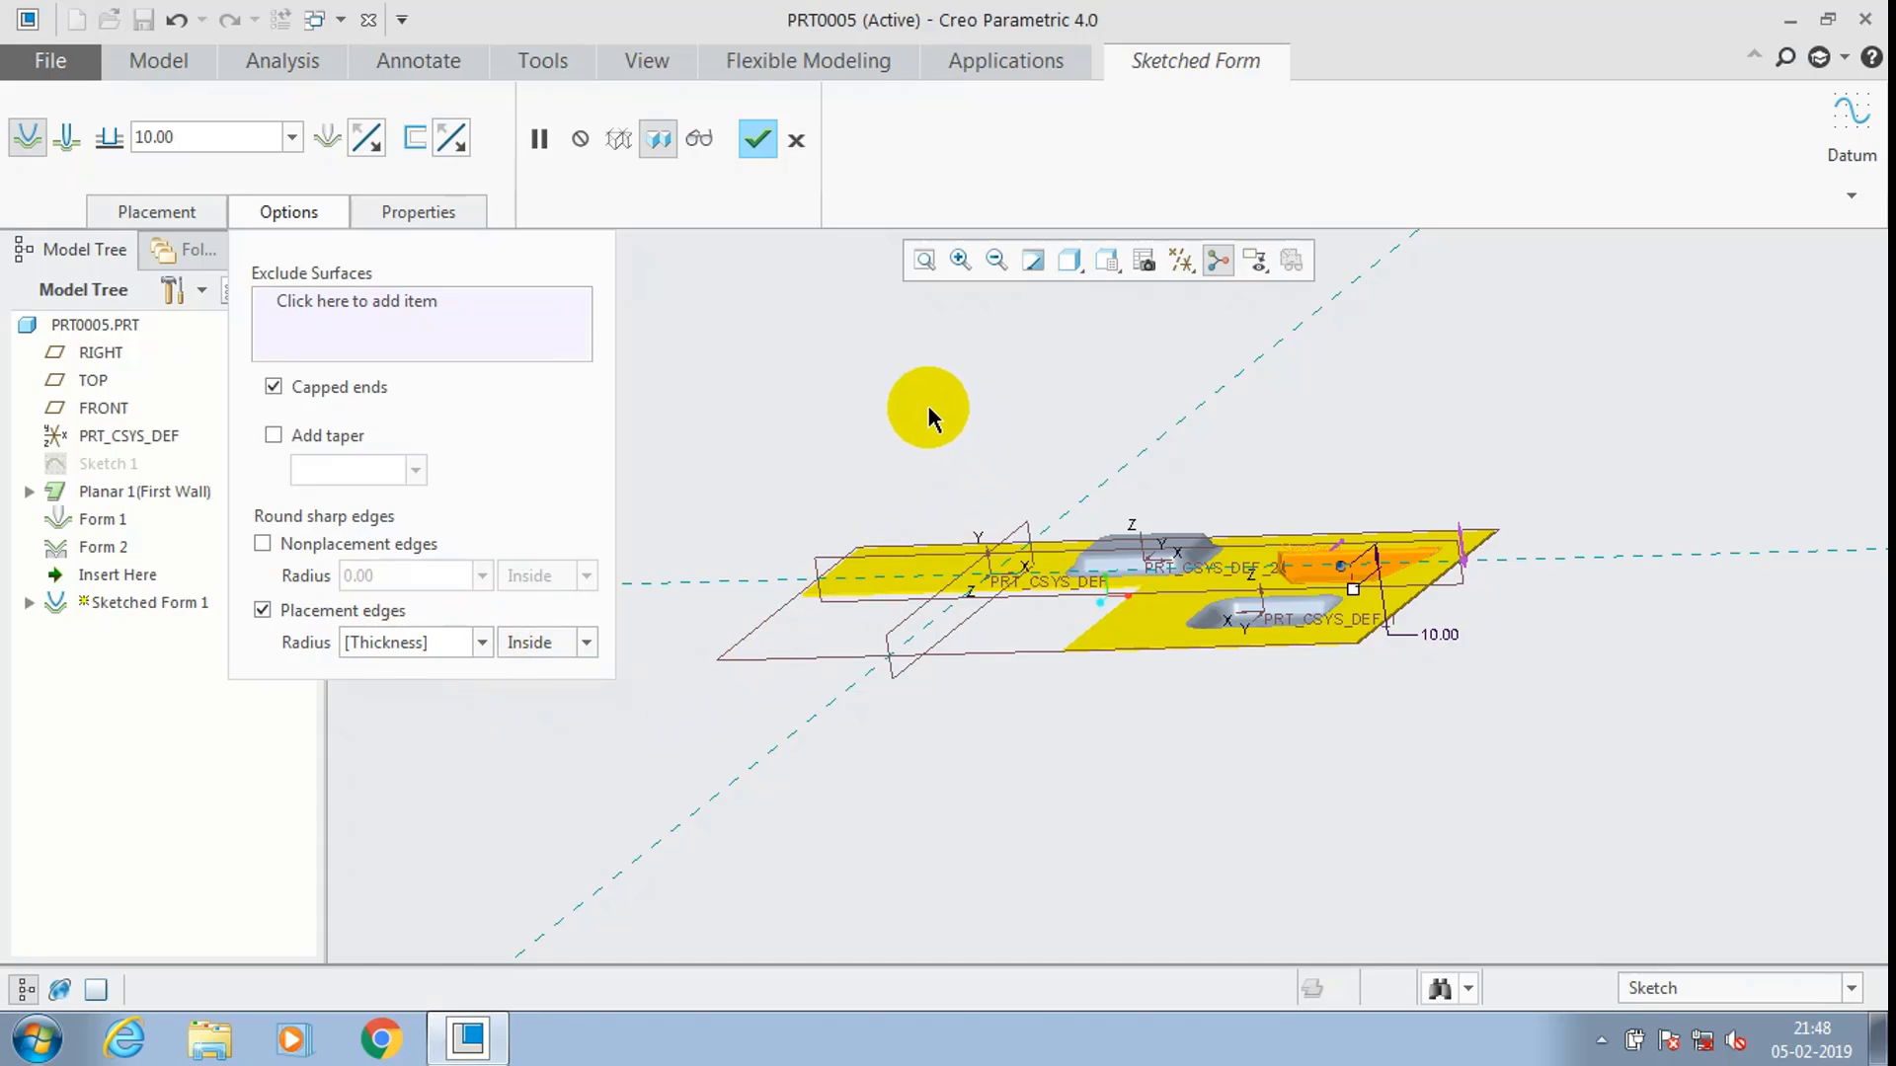
pyautogui.click(264, 544)
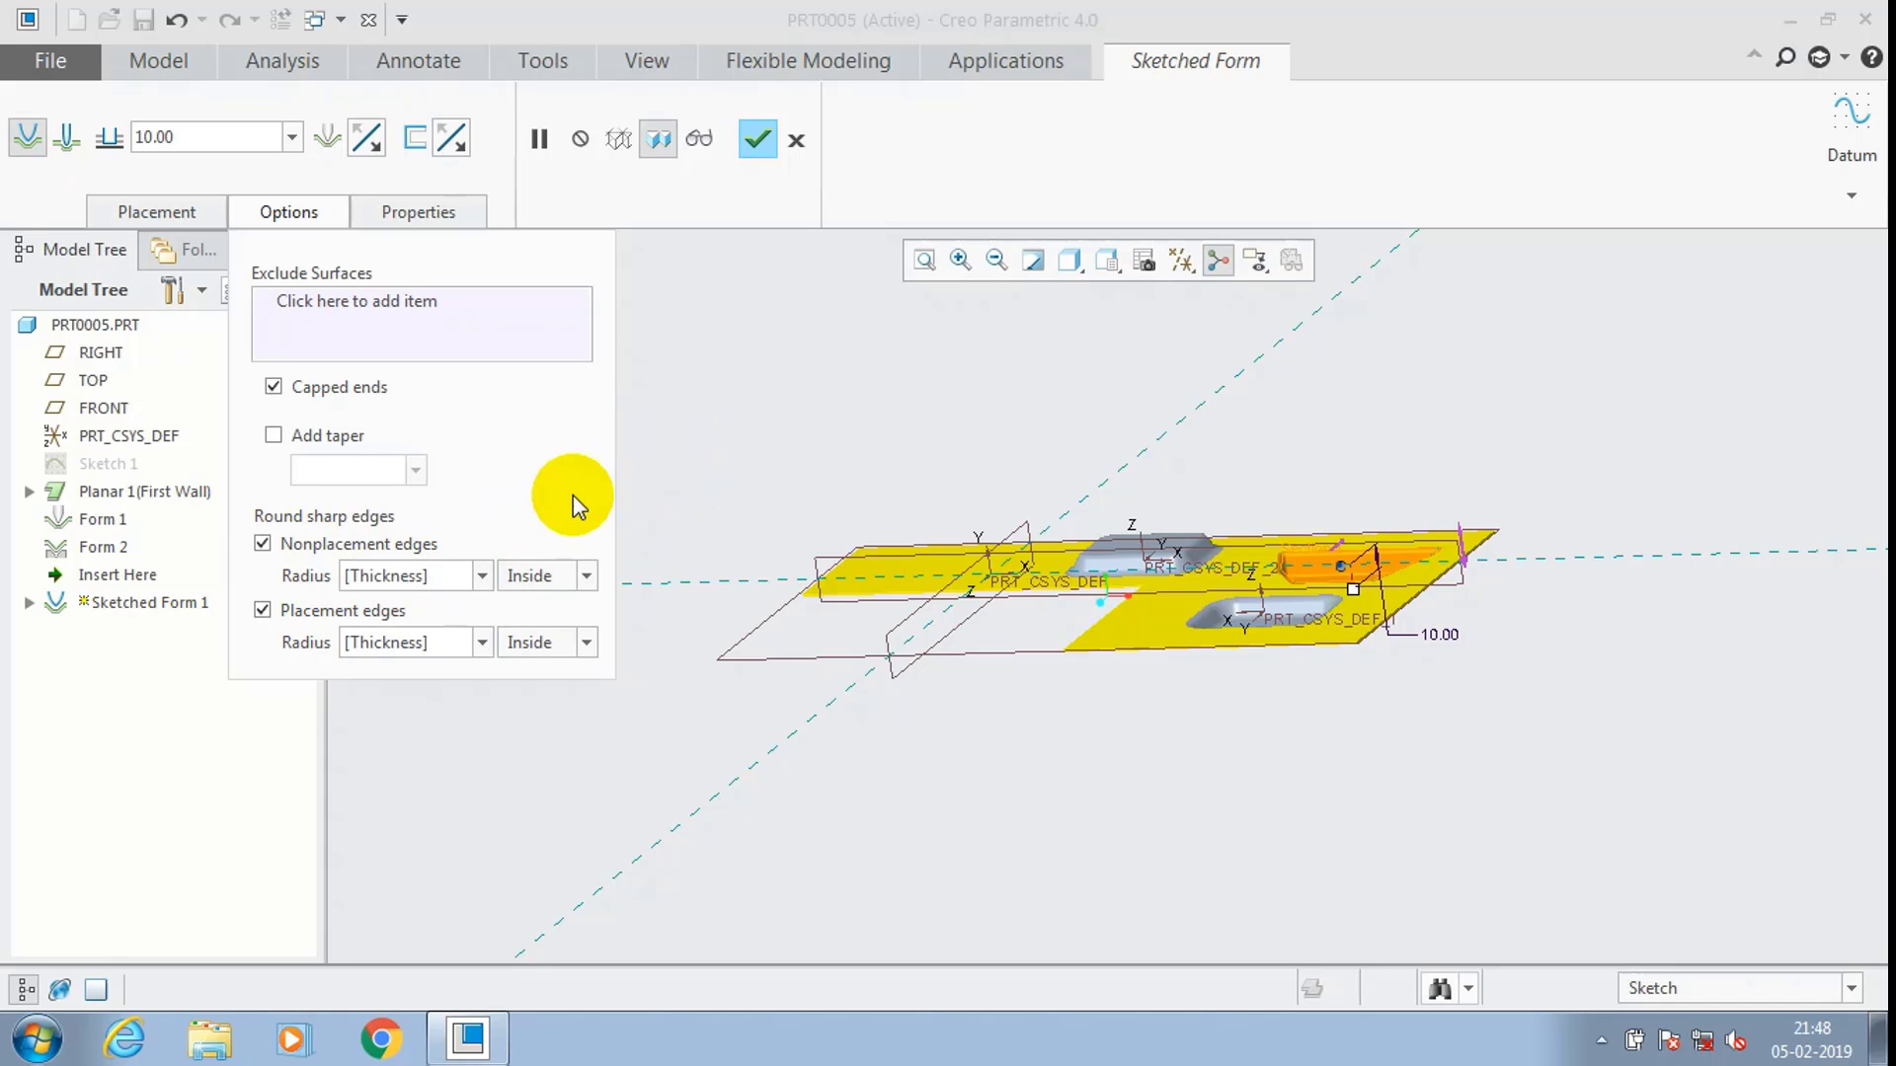
pyautogui.click(757, 139)
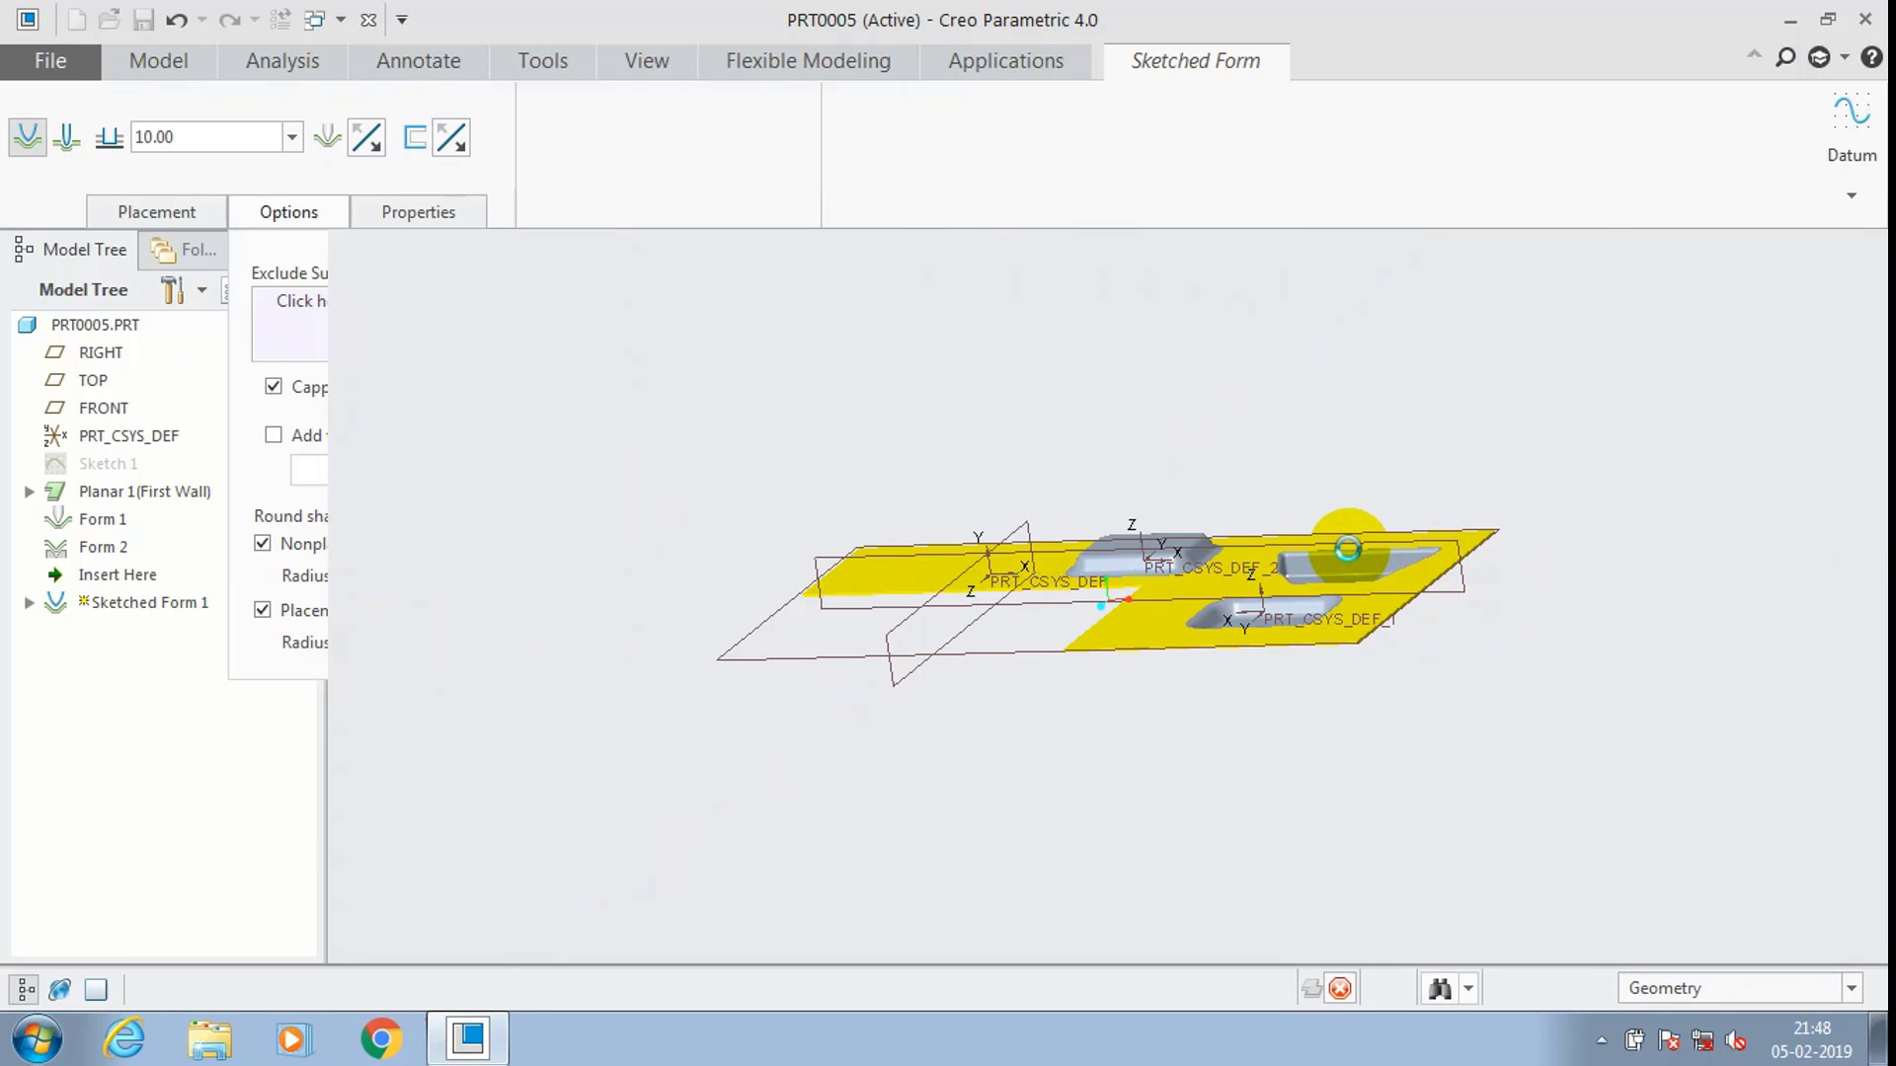
pyautogui.moveTo(1348, 554)
pyautogui.mouseDown(button='middle')
pyautogui.moveTo(1345, 613)
pyautogui.moveTo(1347, 415)
pyautogui.moveTo(1323, 571)
pyautogui.moveTo(1034, 749)
pyautogui.moveTo(1175, 673)
pyautogui.mouseUp(button='middle')
pyautogui.scroll(-5, 1323, 571)
pyautogui.scroll(1, 1175, 673)
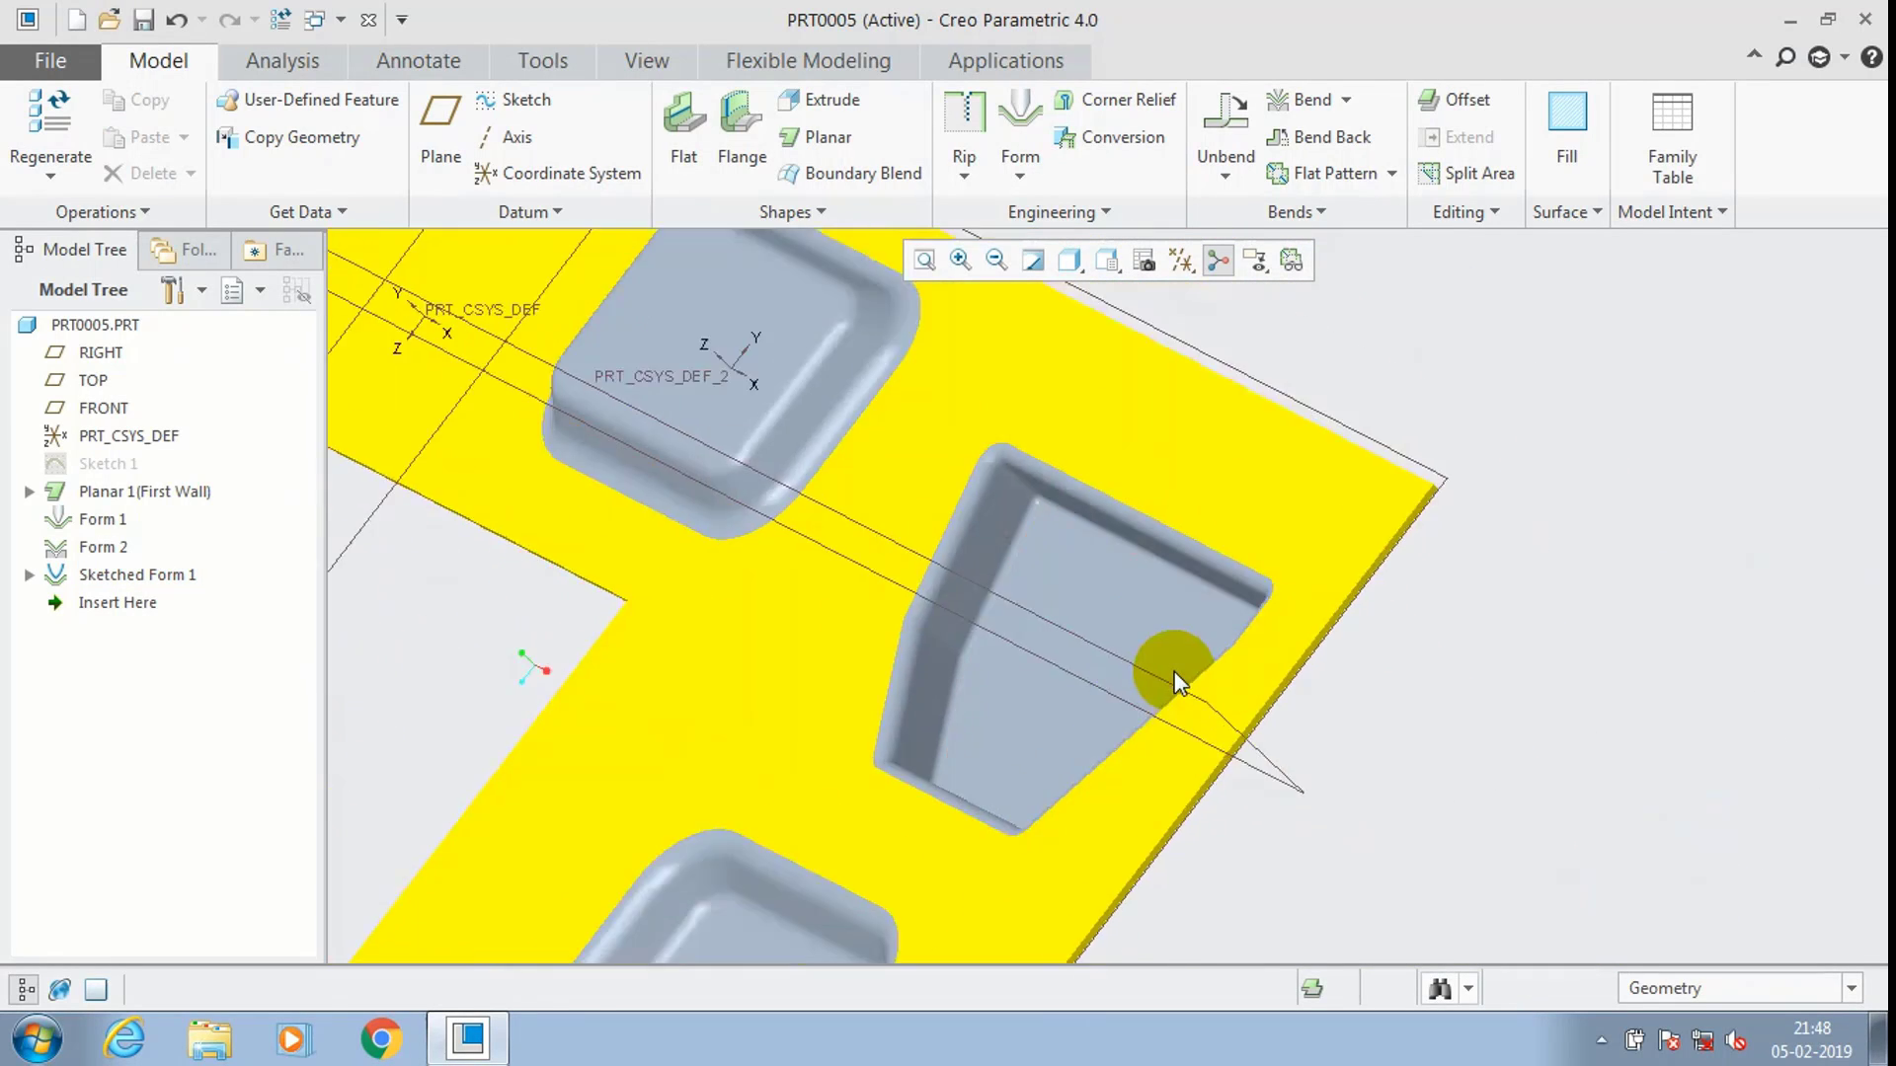
pyautogui.scroll(3, 1175, 681)
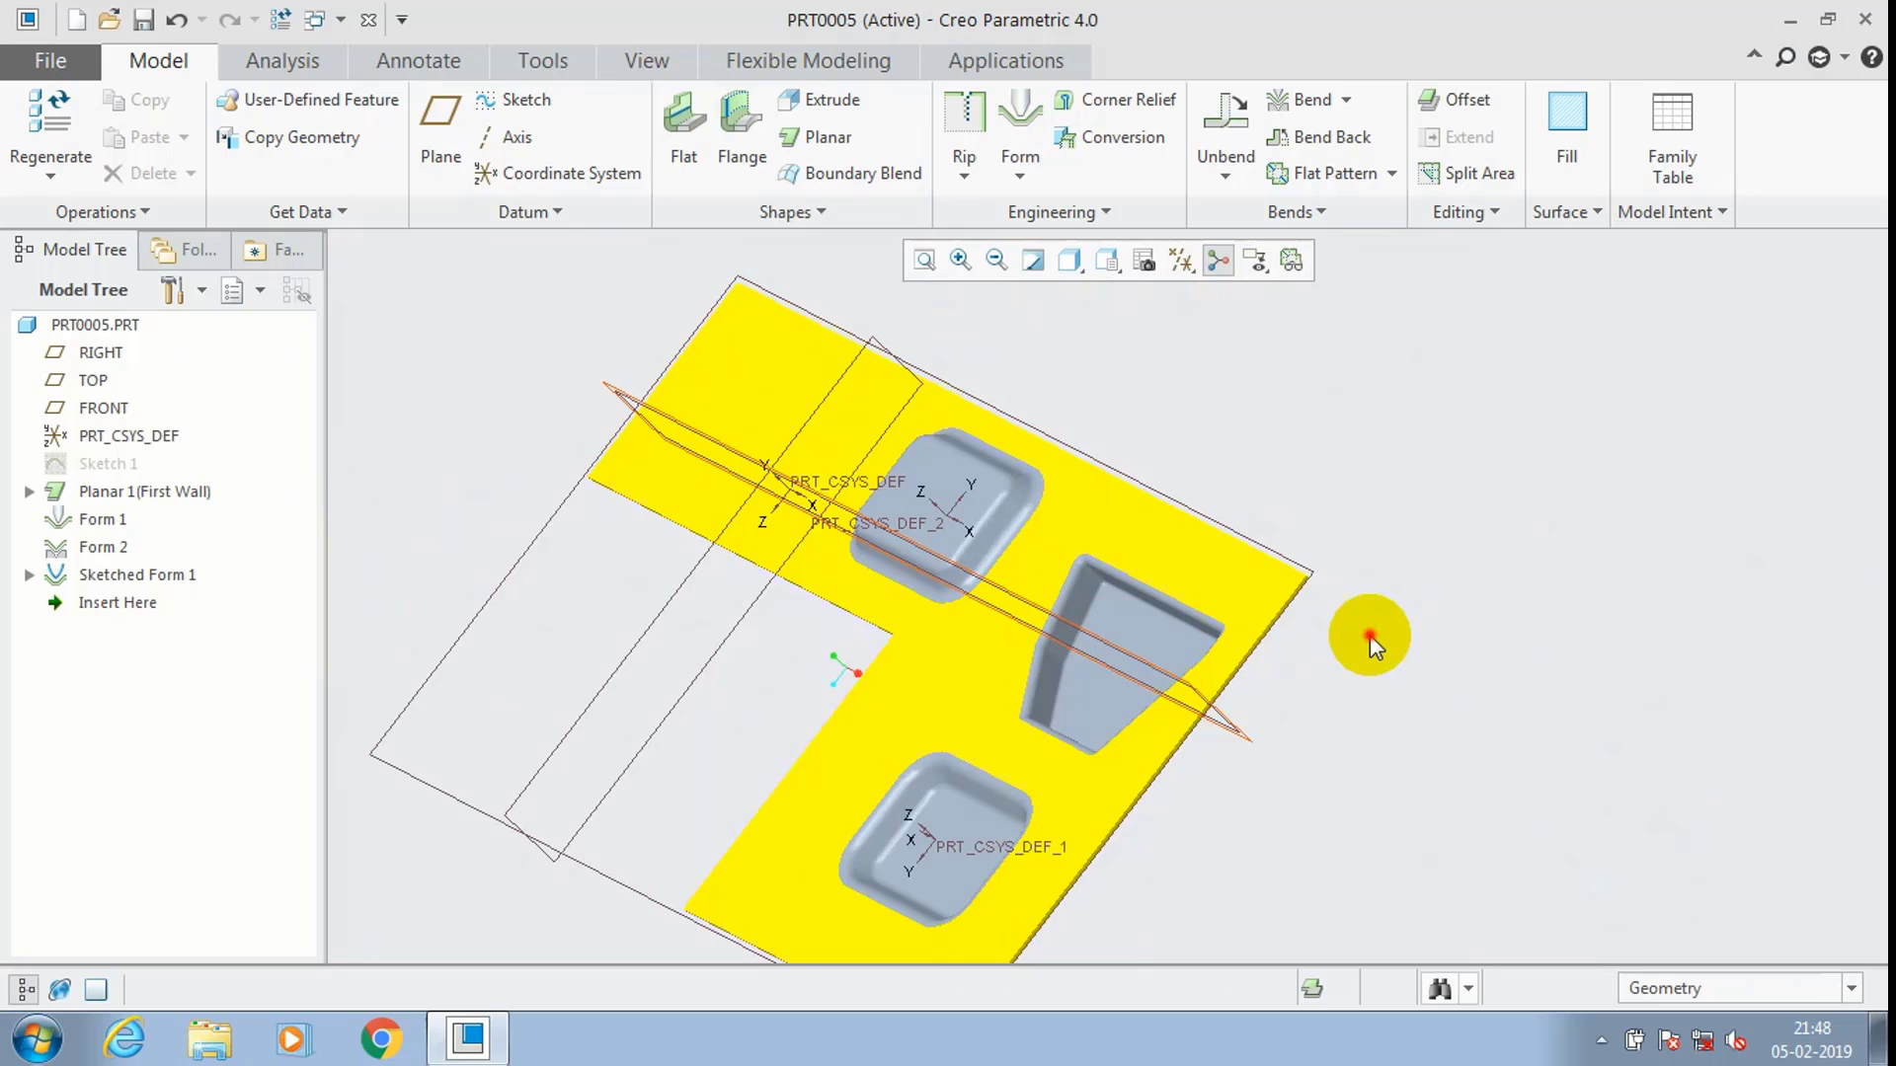
pyautogui.moveTo(1370, 636)
pyautogui.mouseDown(button='middle')
pyautogui.moveTo(1506, 537)
pyautogui.moveTo(1530, 563)
pyautogui.mouseUp(button='middle')
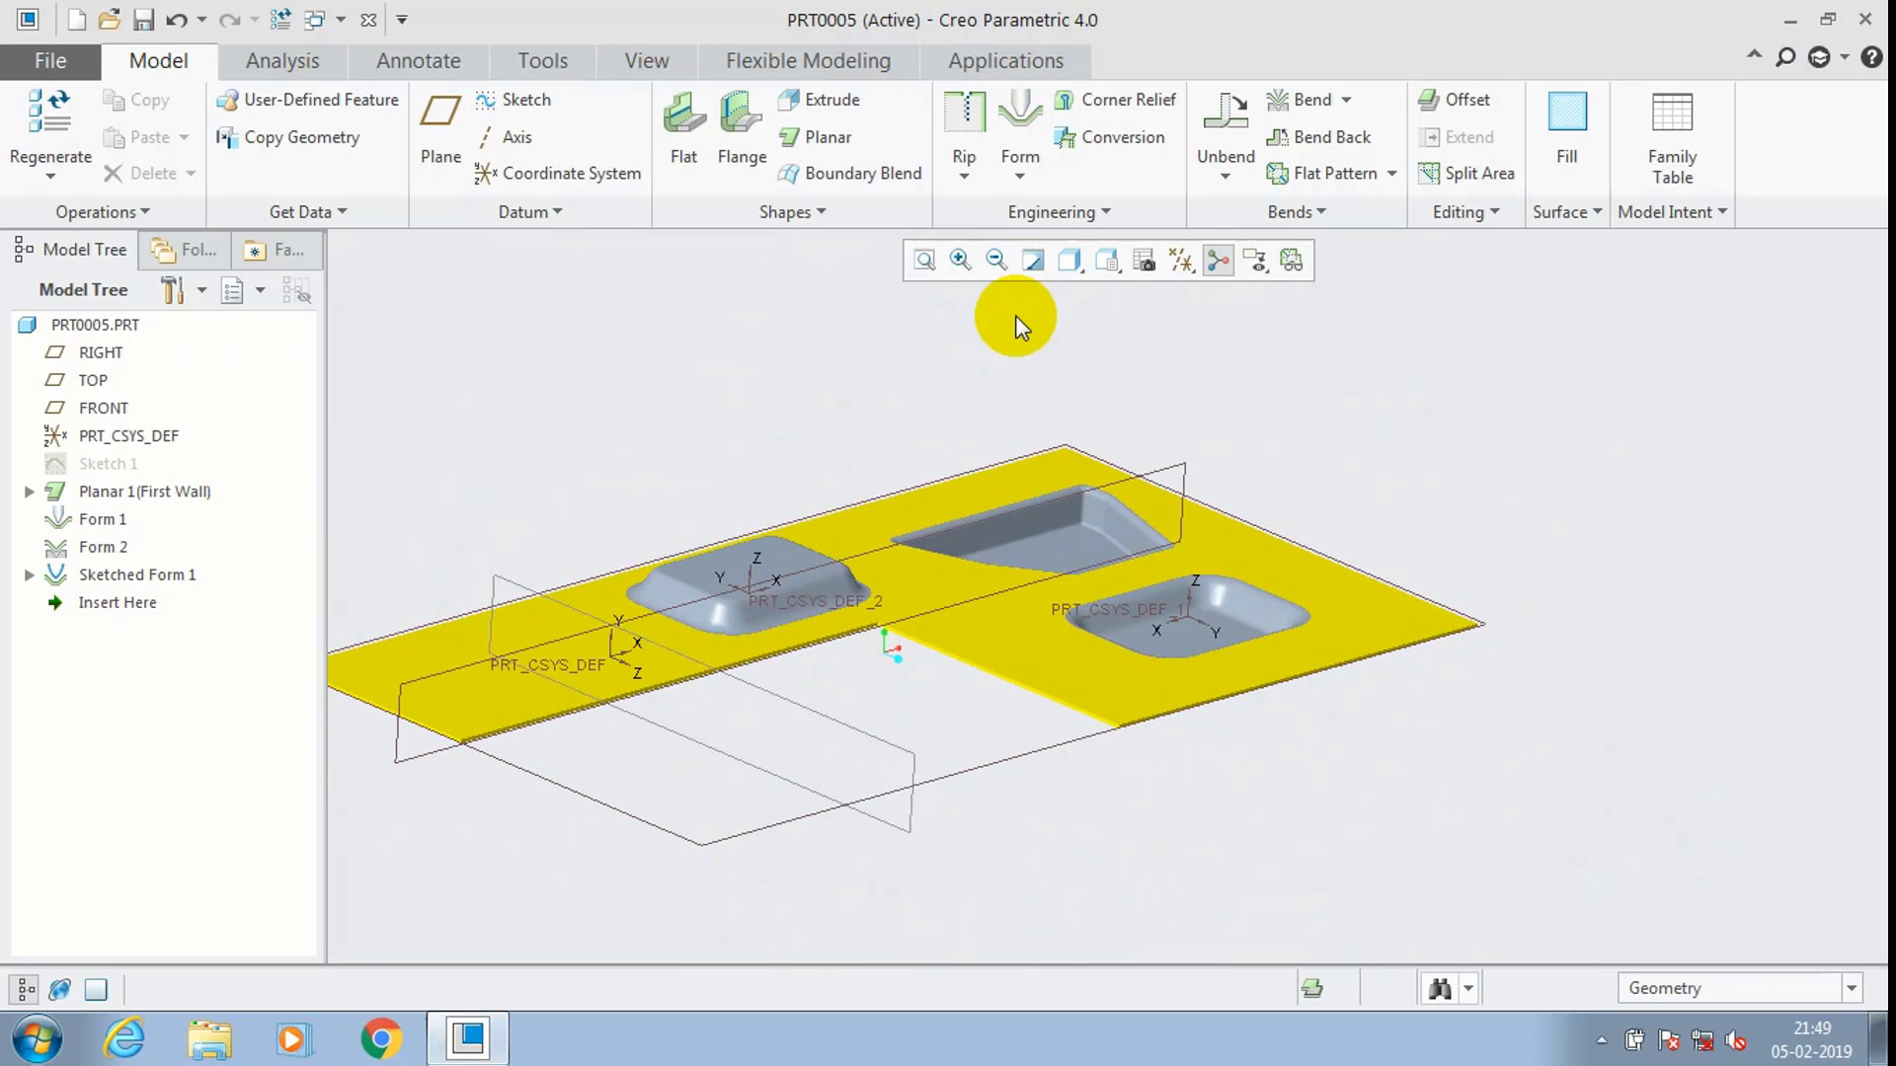
# Flatten the punch, die and sketched forms back into the wall with Flatten Form and complete the feature.
pyautogui.click(1020, 148)
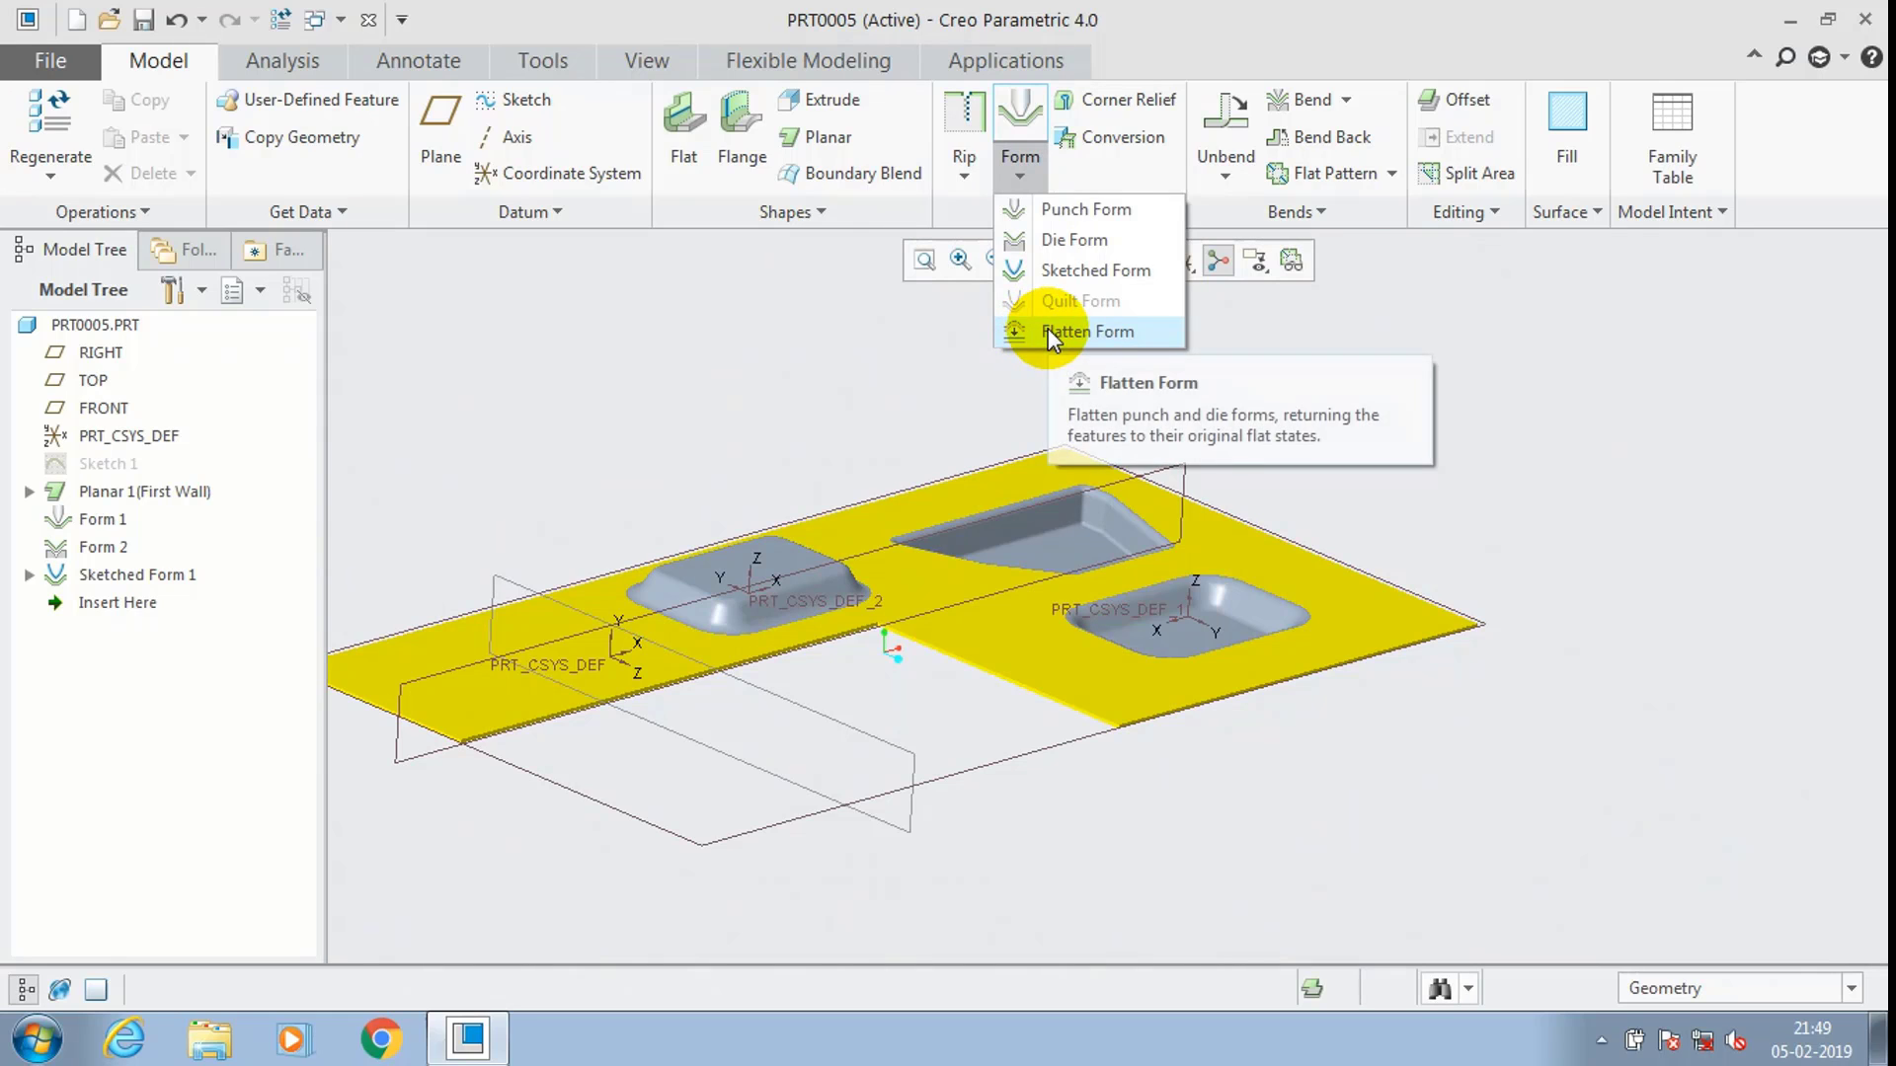
pyautogui.click(1046, 331)
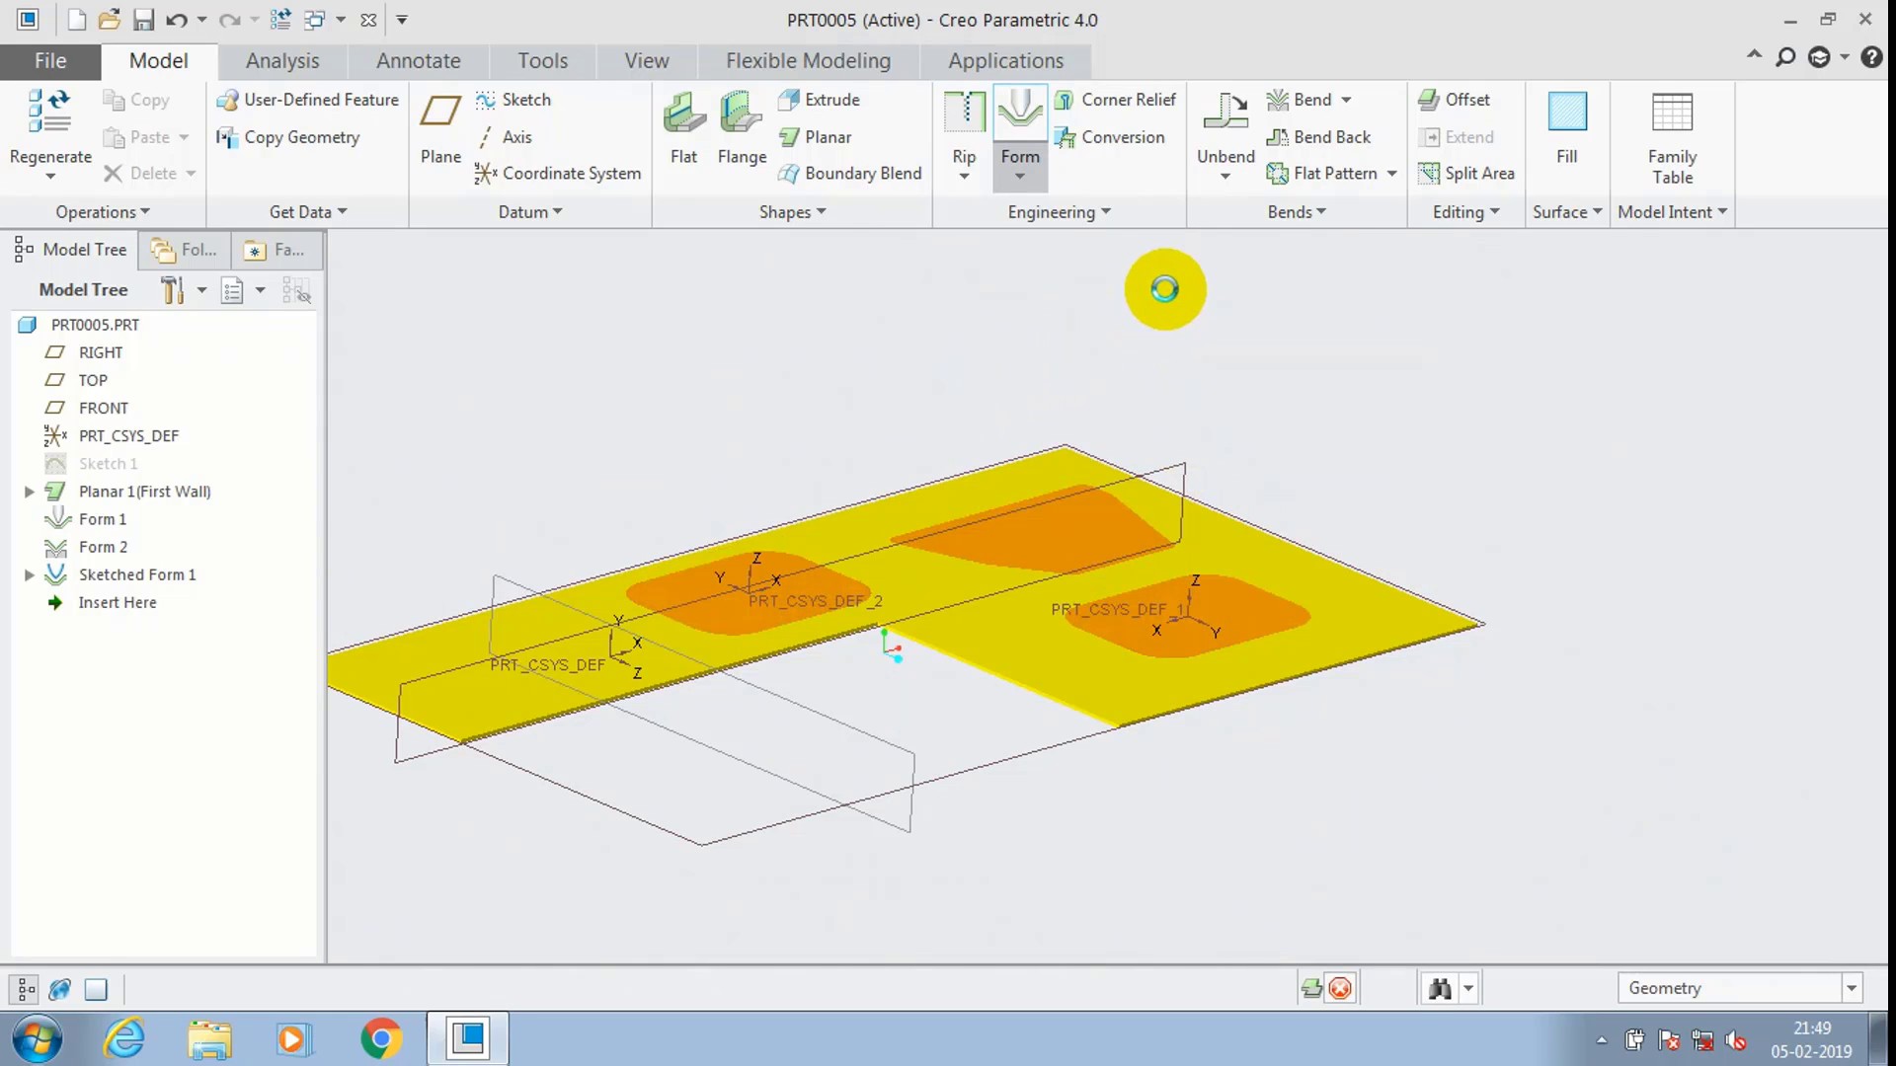
pyautogui.click(728, 141)
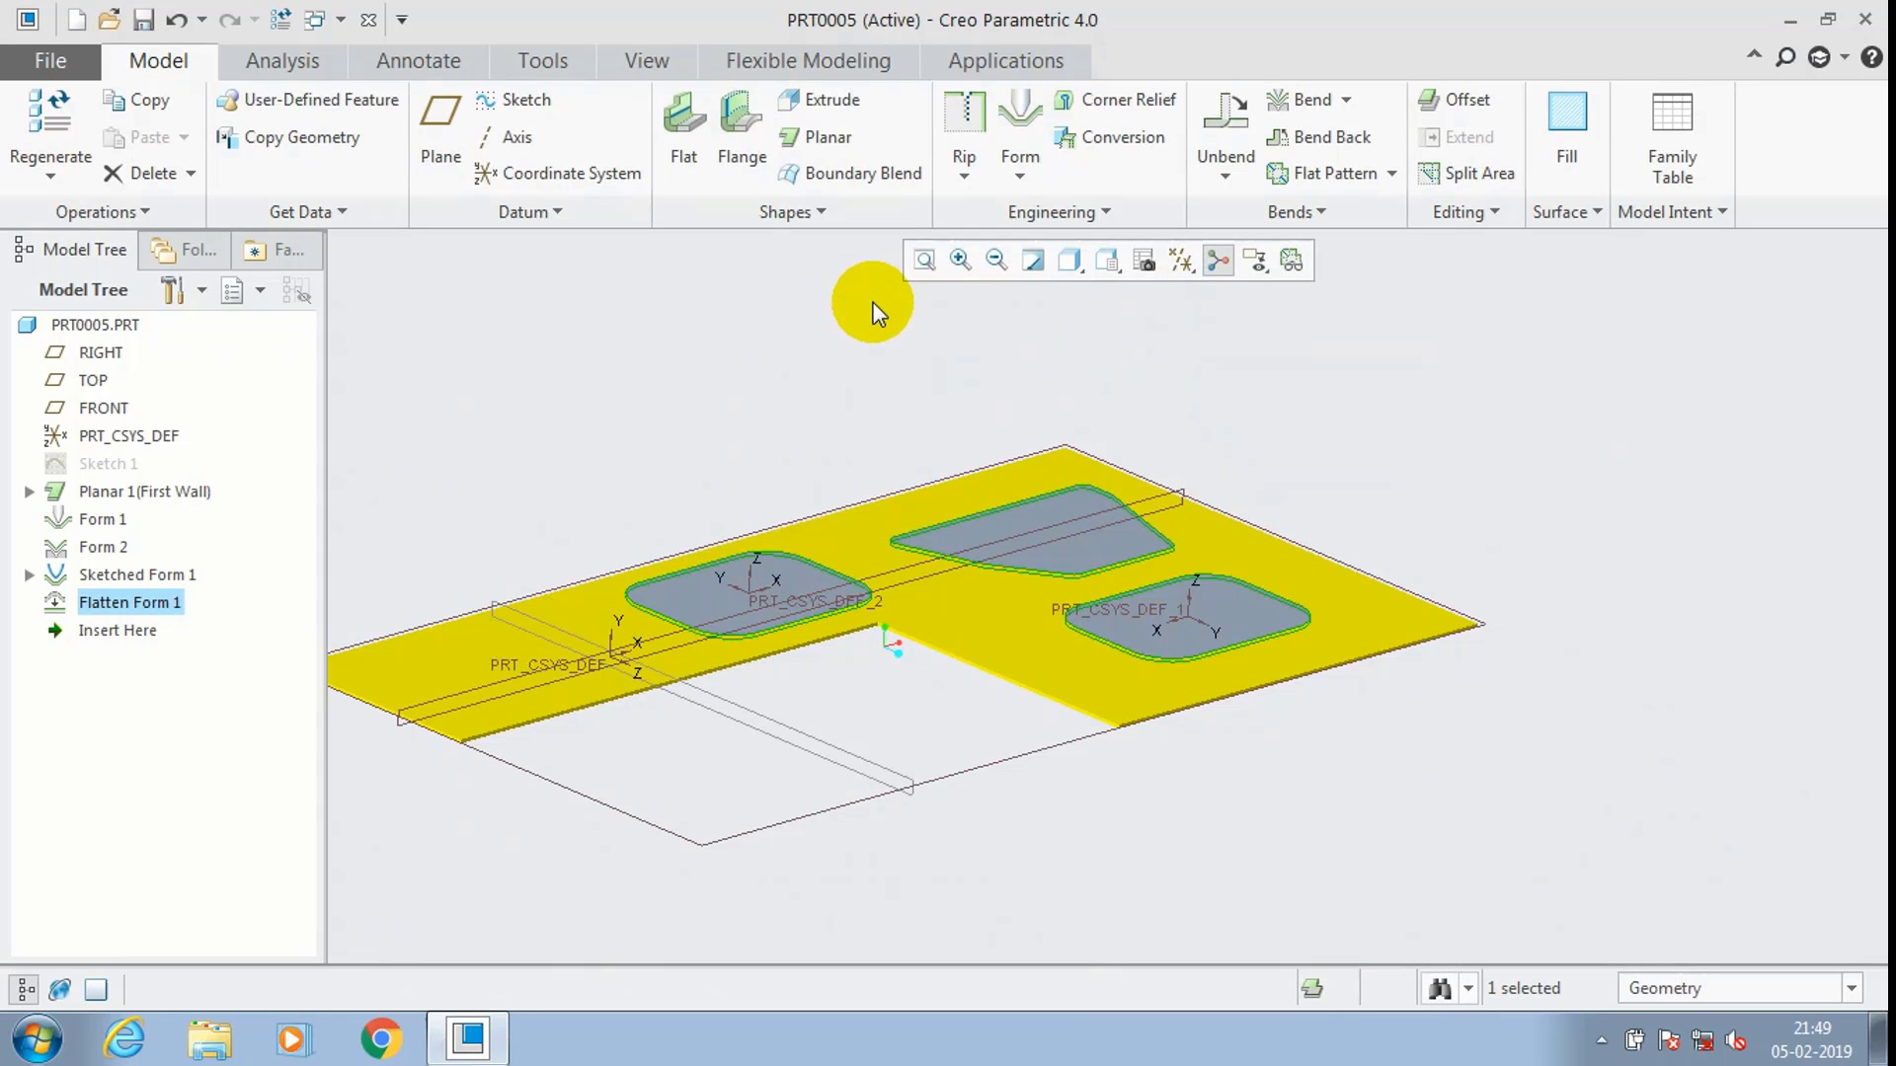
pyautogui.click(876, 443)
pyautogui.moveTo(876, 443); pyautogui.dragTo(908, 415, button='middle')
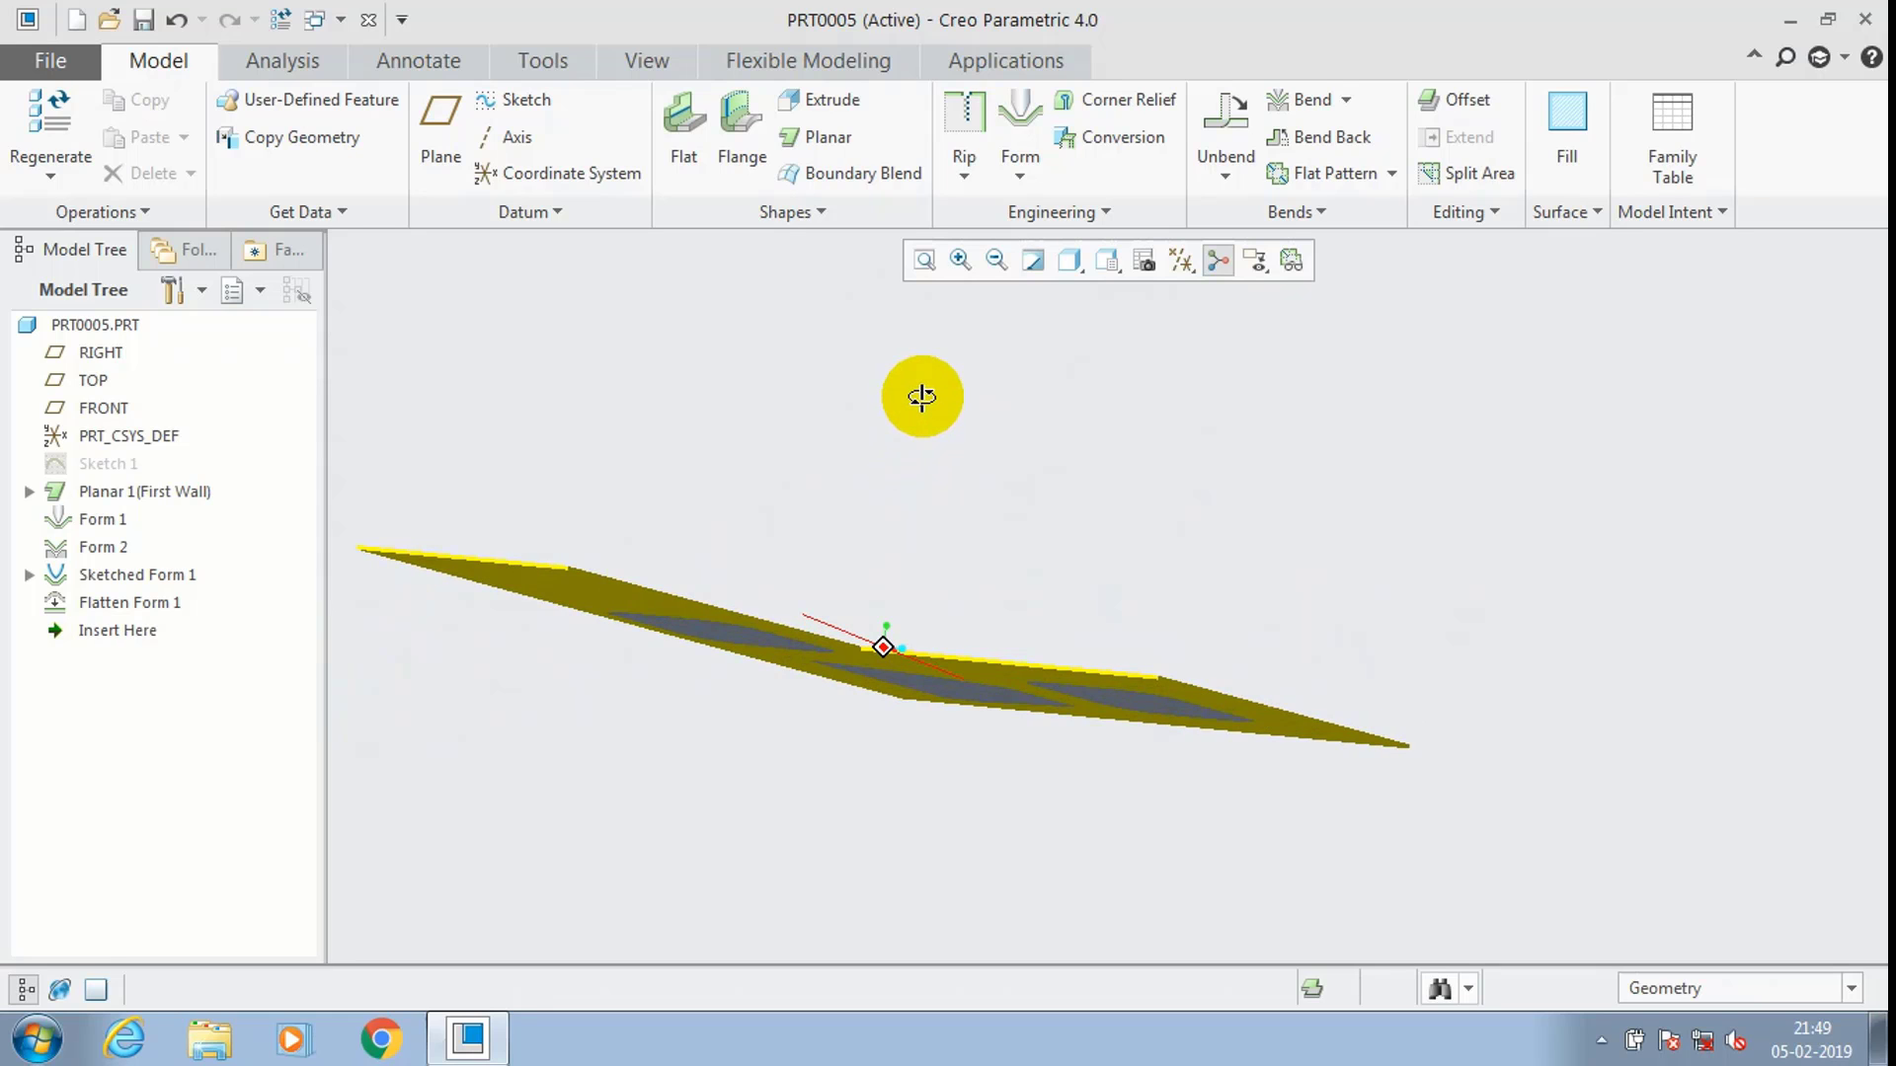
pyautogui.hotkey('ctrl', 'd')
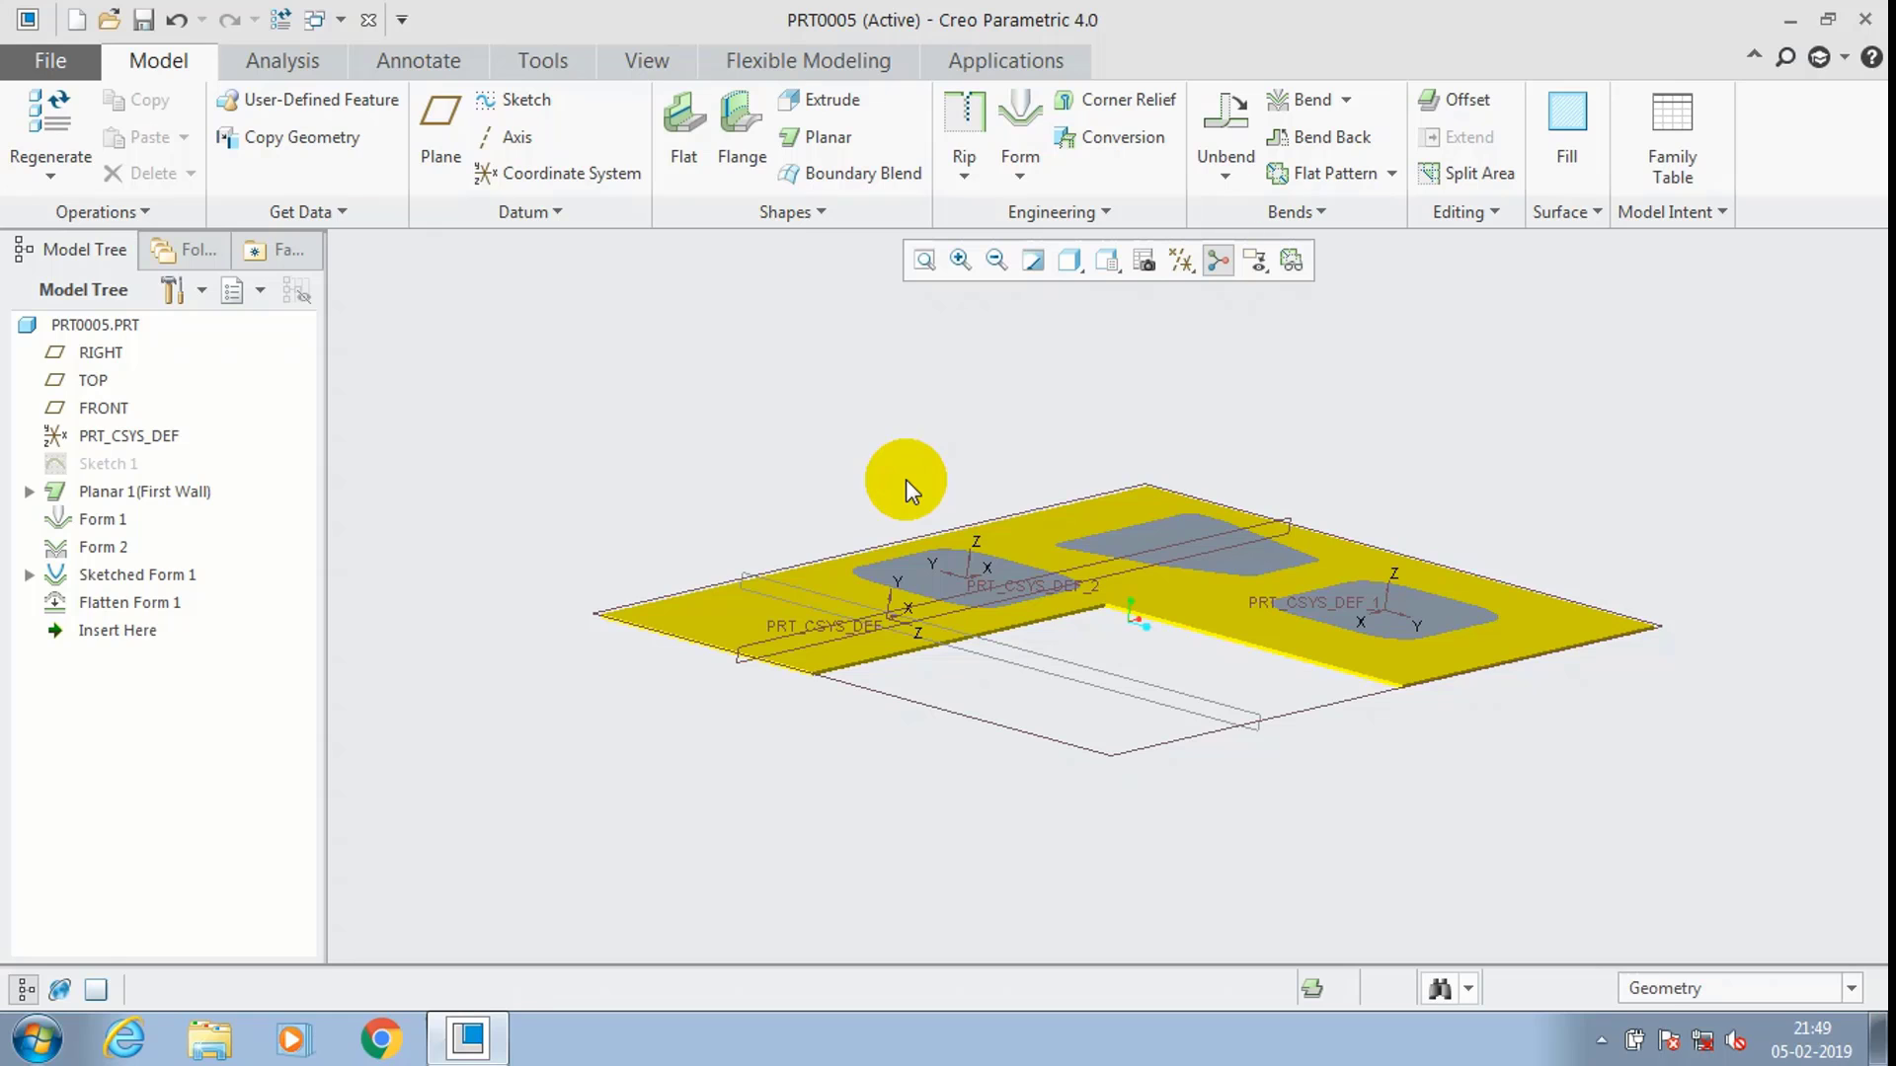
pyautogui.click(1601, 1040)
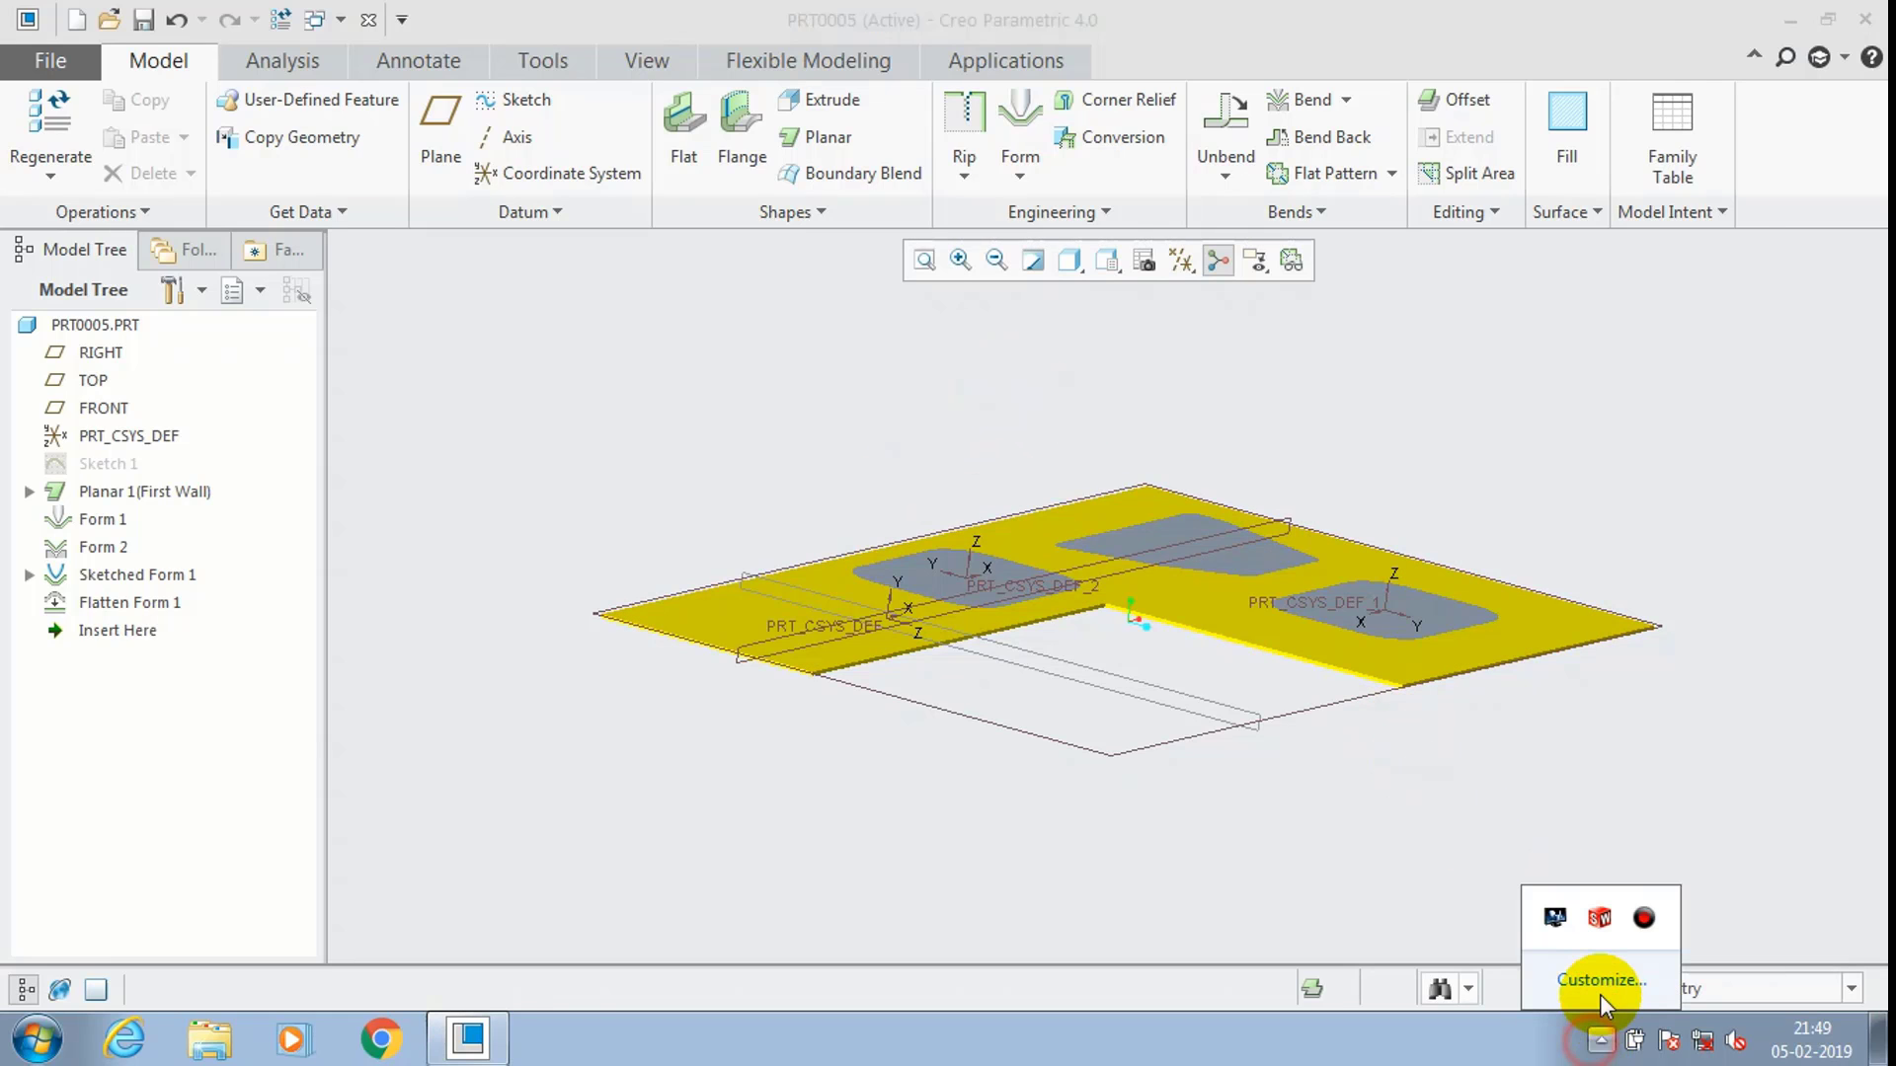
pyautogui.click(1643, 917)
pyautogui.click(1506, 255)
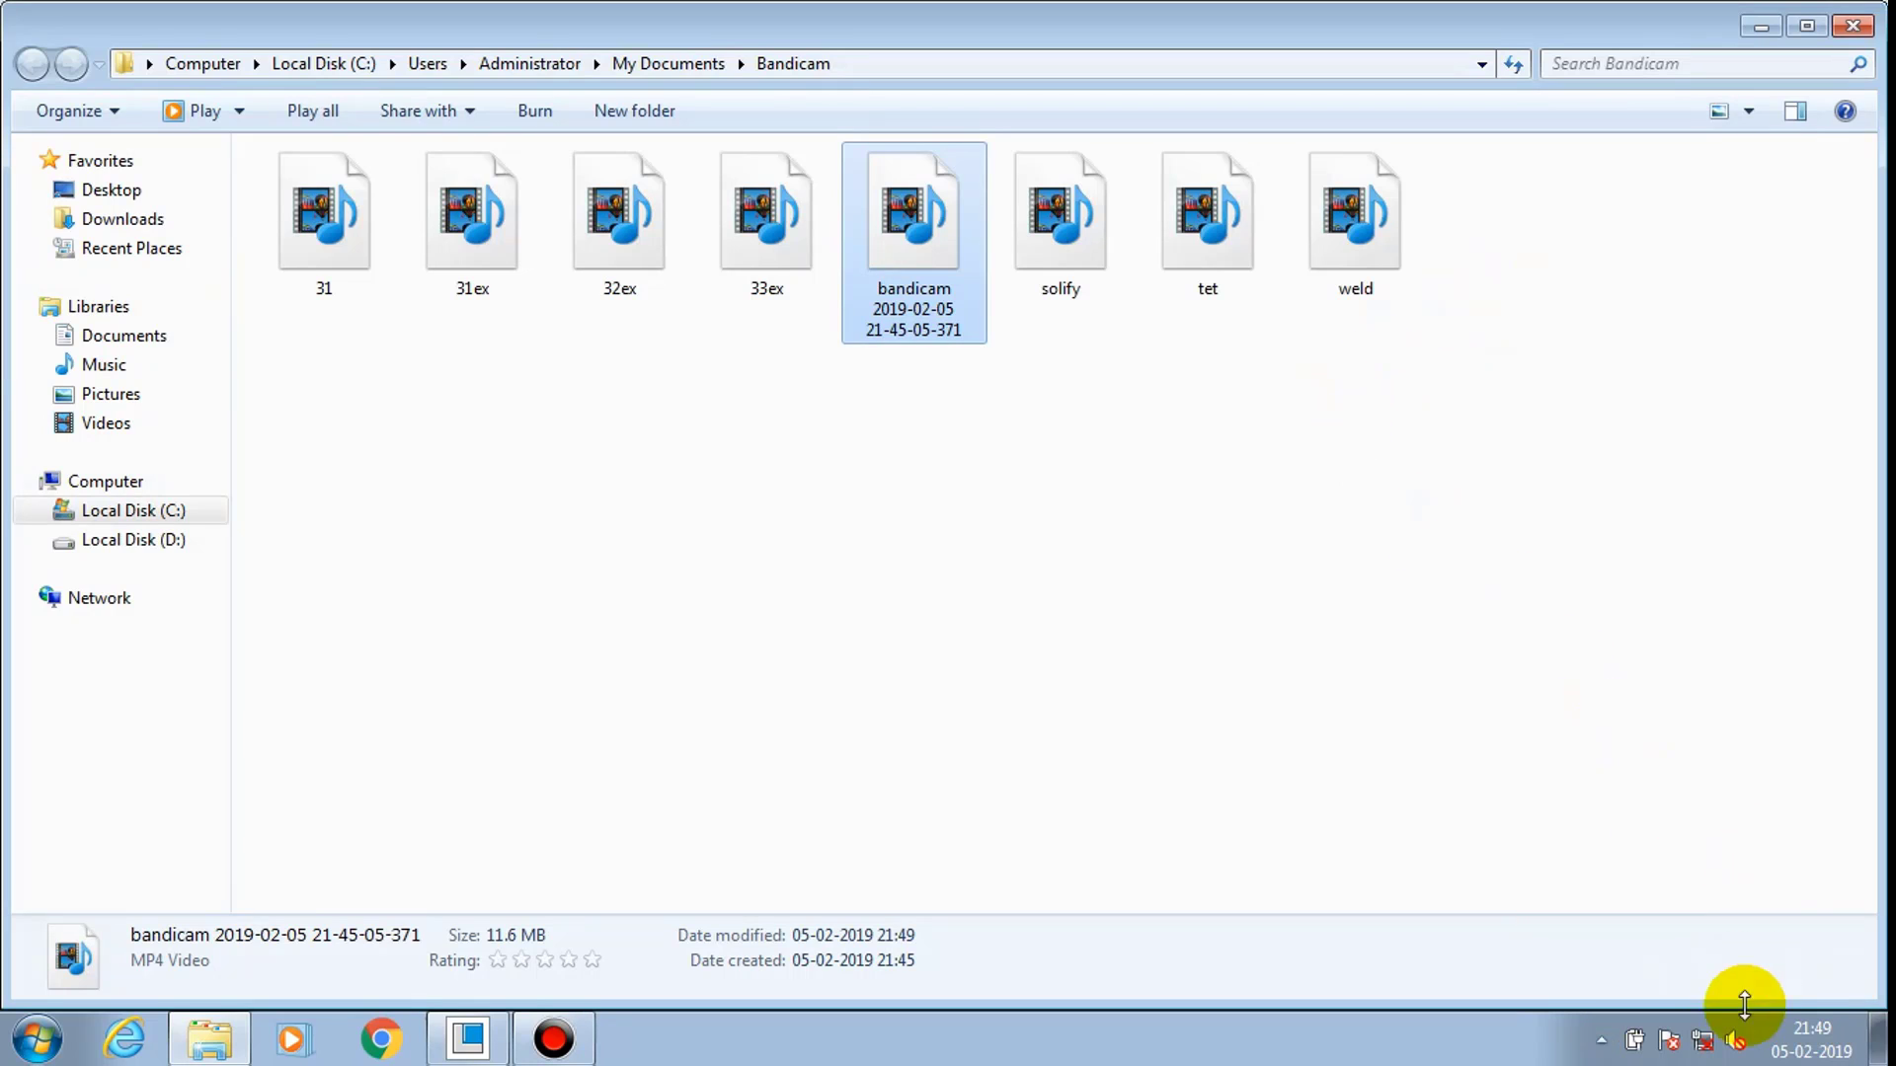
pyautogui.click(1600, 1039)
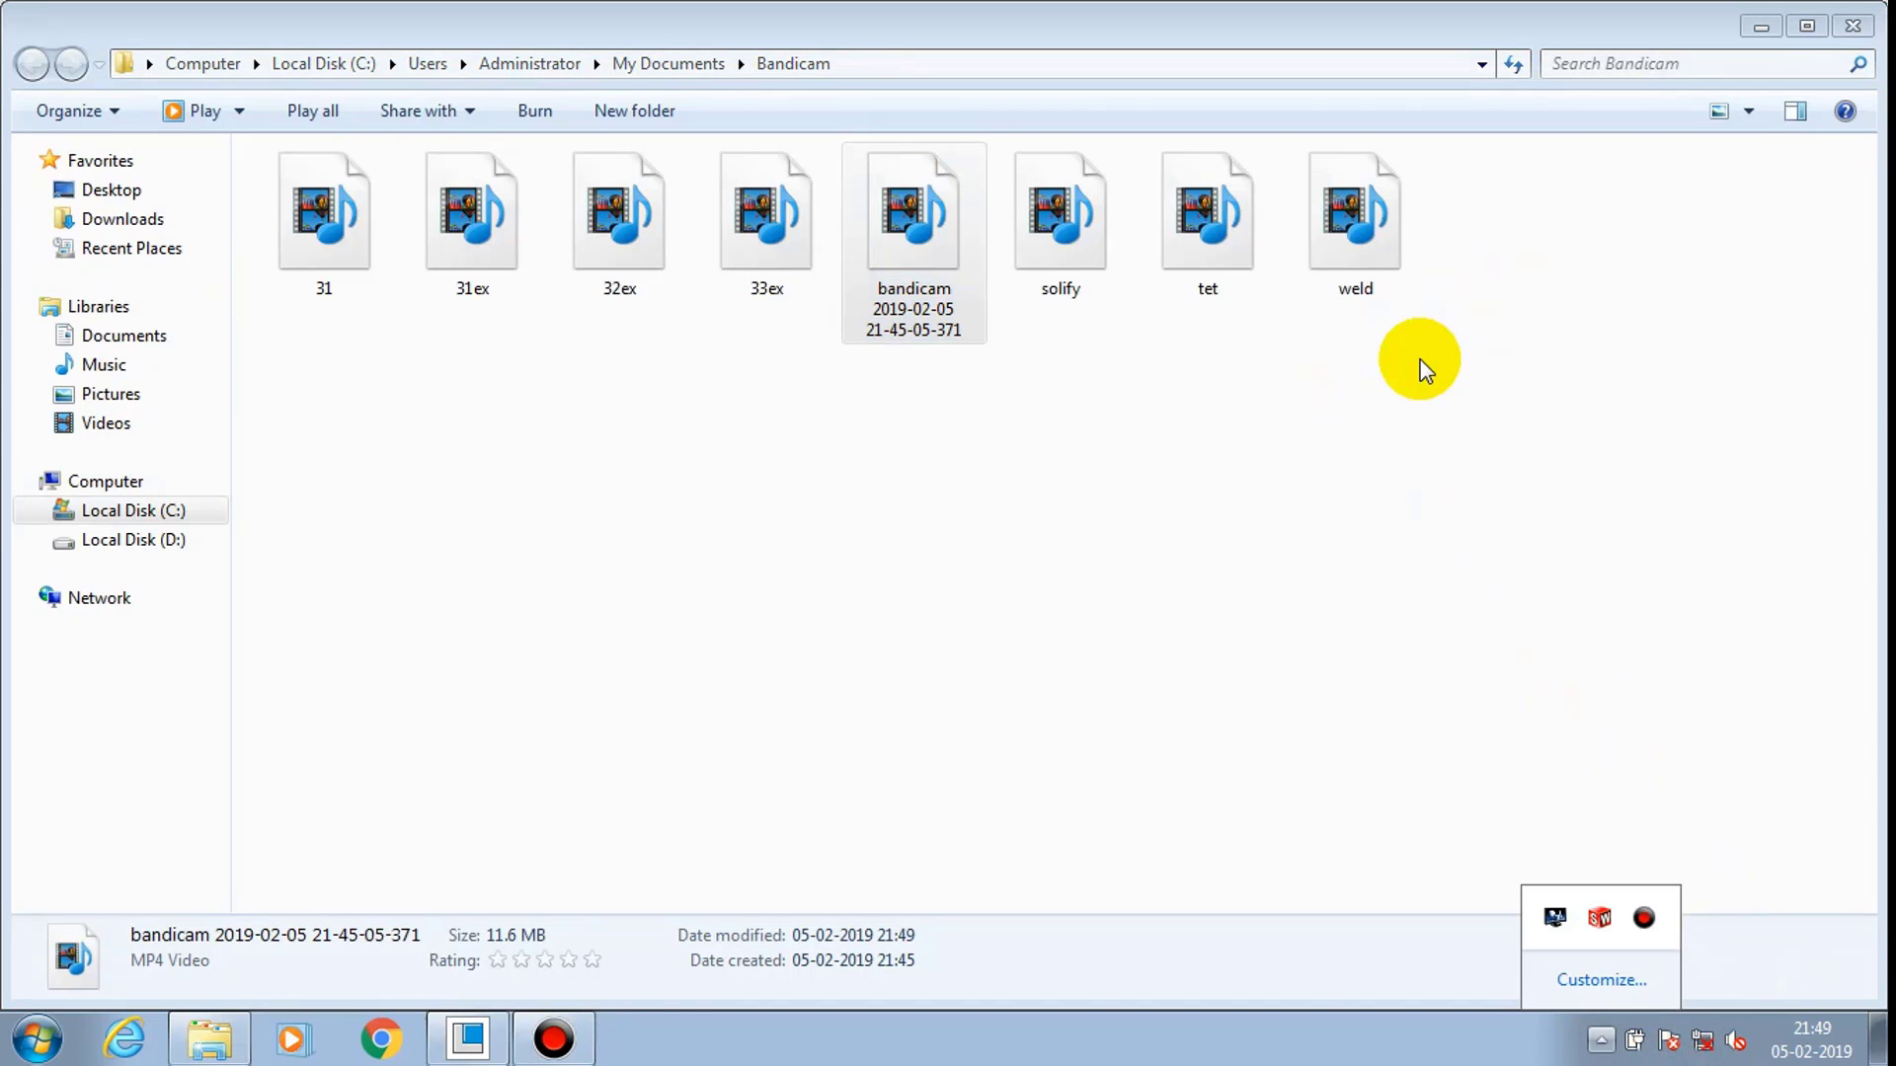